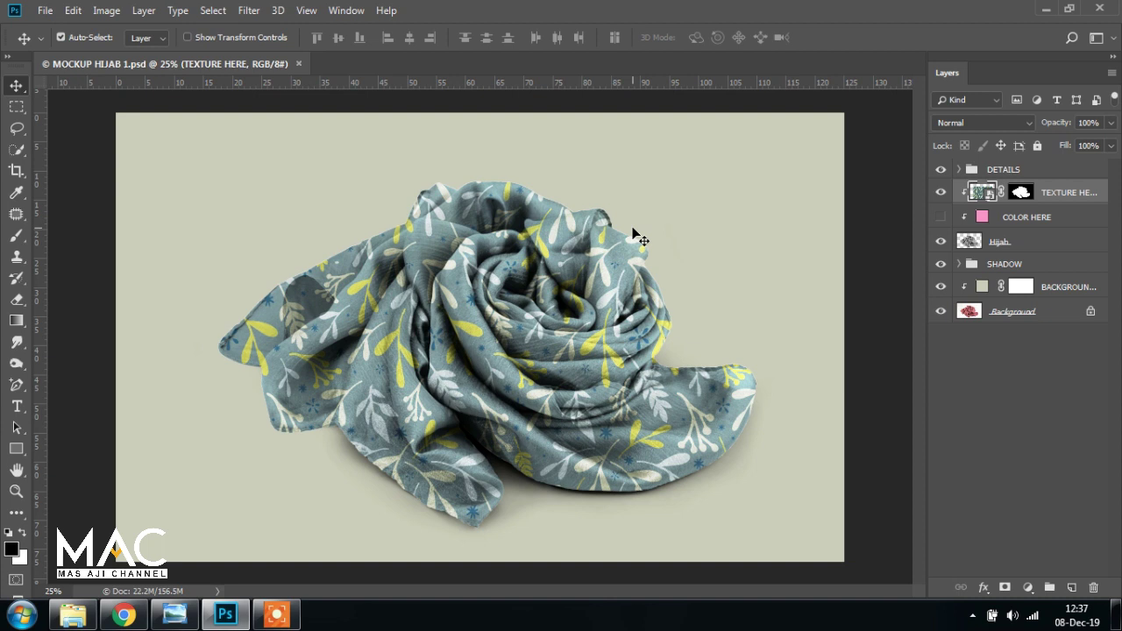
Review the hijab request screenshot and the YouTube channel page, then return to the mockup
click(171, 617)
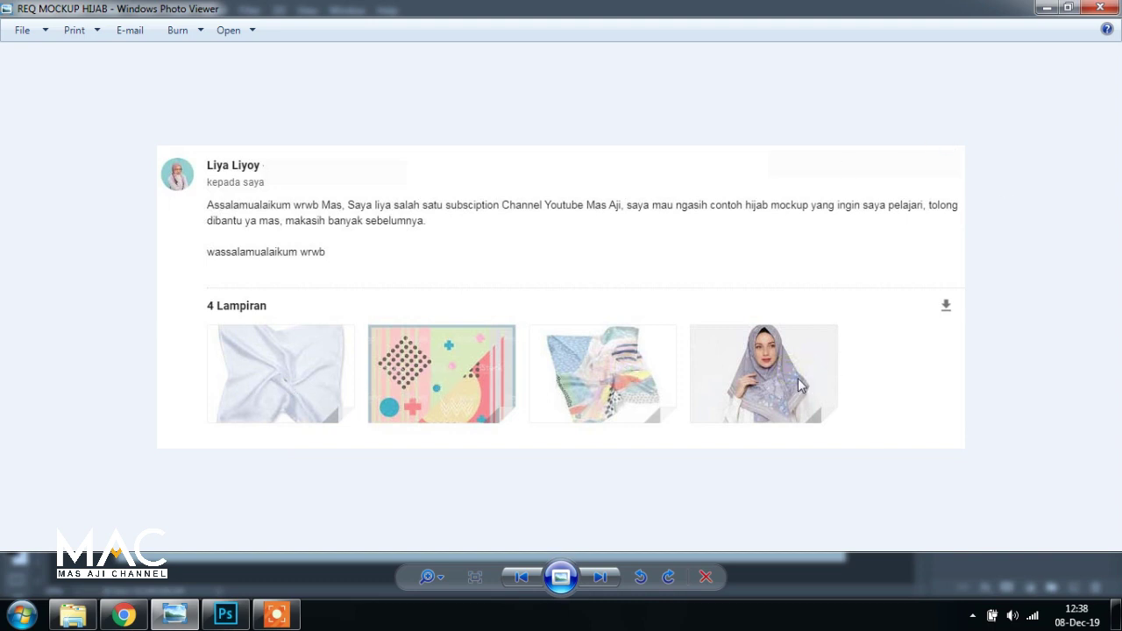
drag(226, 615, 344, 619)
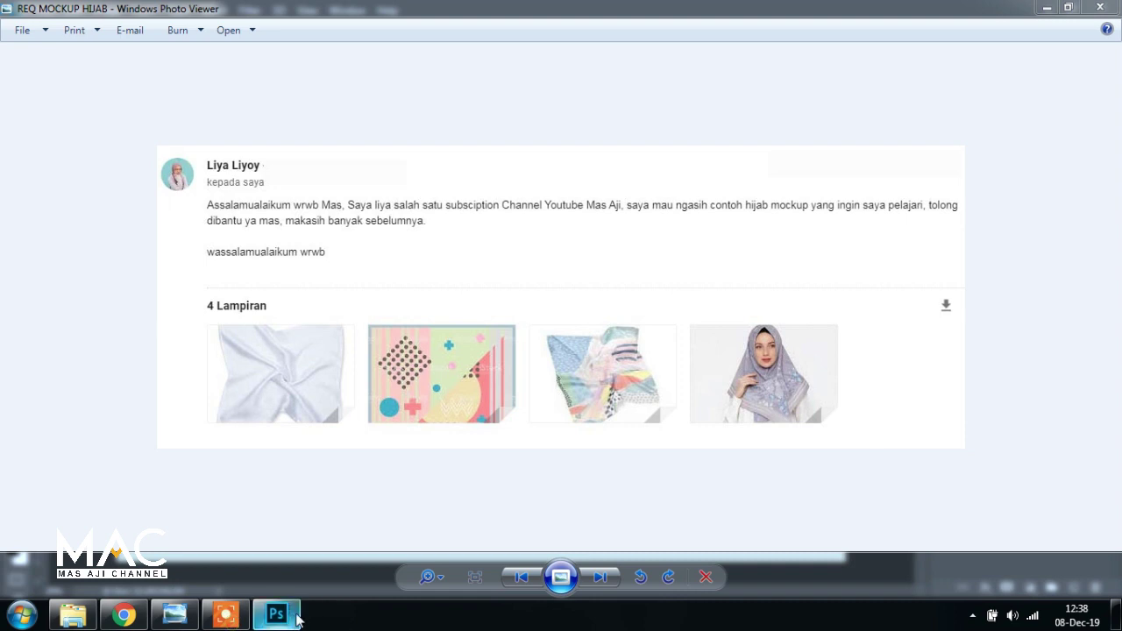
click(293, 617)
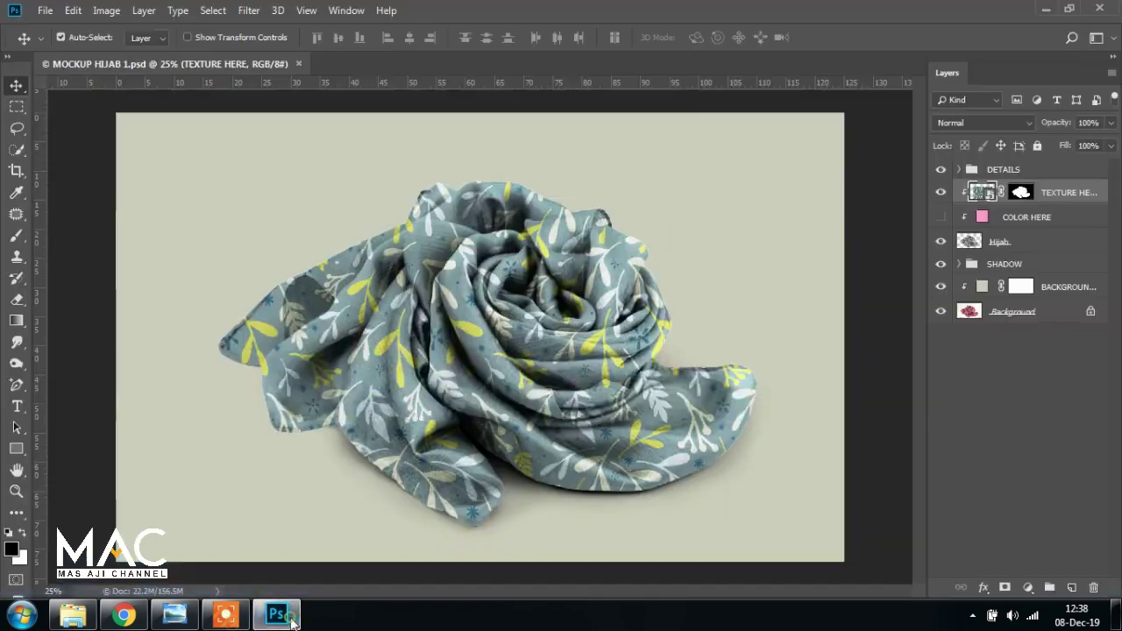
click(701, 298)
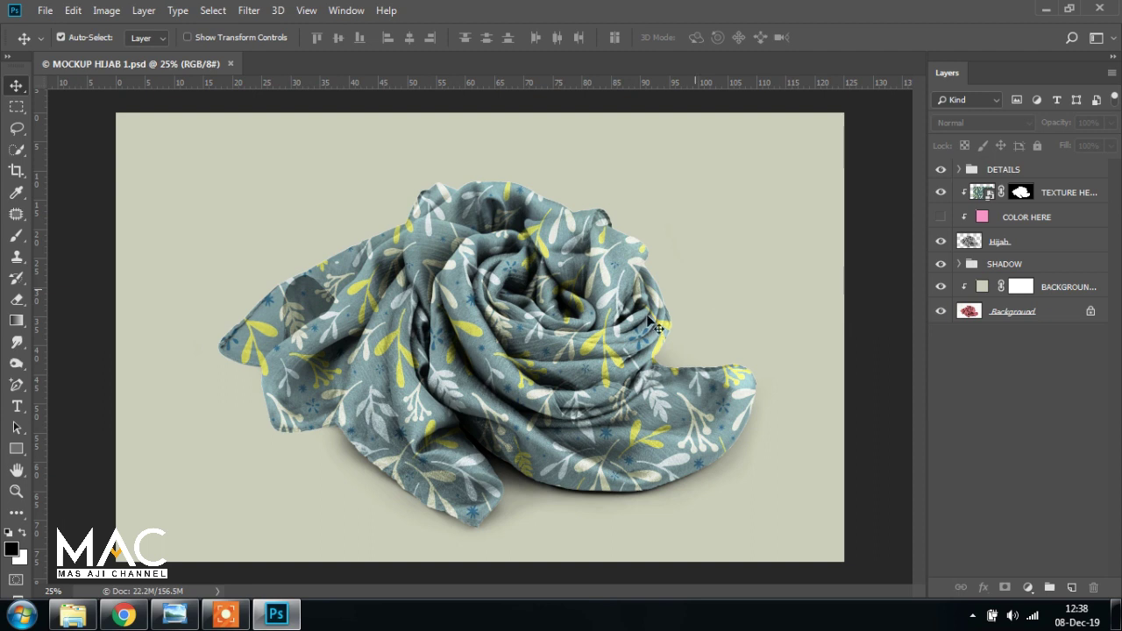
click(123, 616)
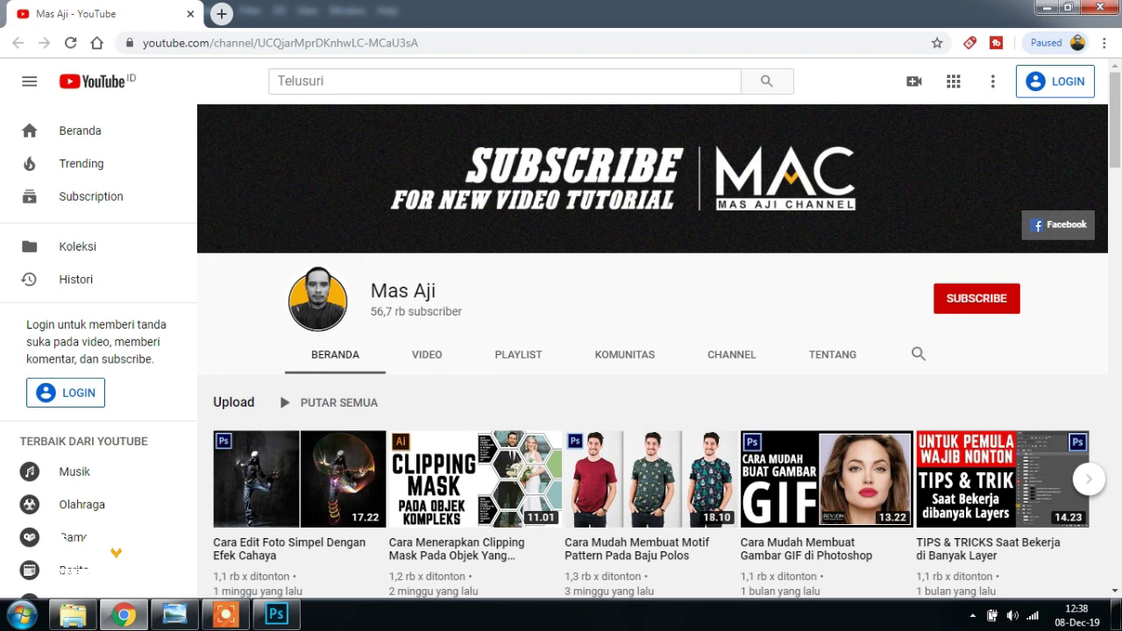
click(277, 614)
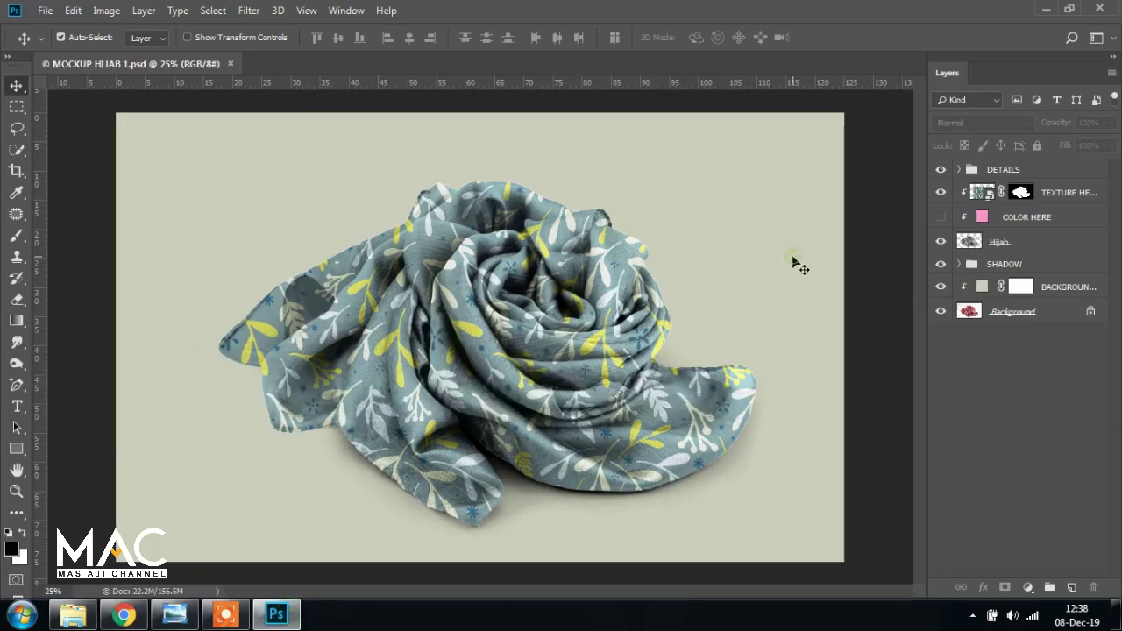
Close the mockup document and open the plain pink HIJAB.jpg photo
click(230, 63)
click(44, 10)
click(63, 43)
click(202, 224)
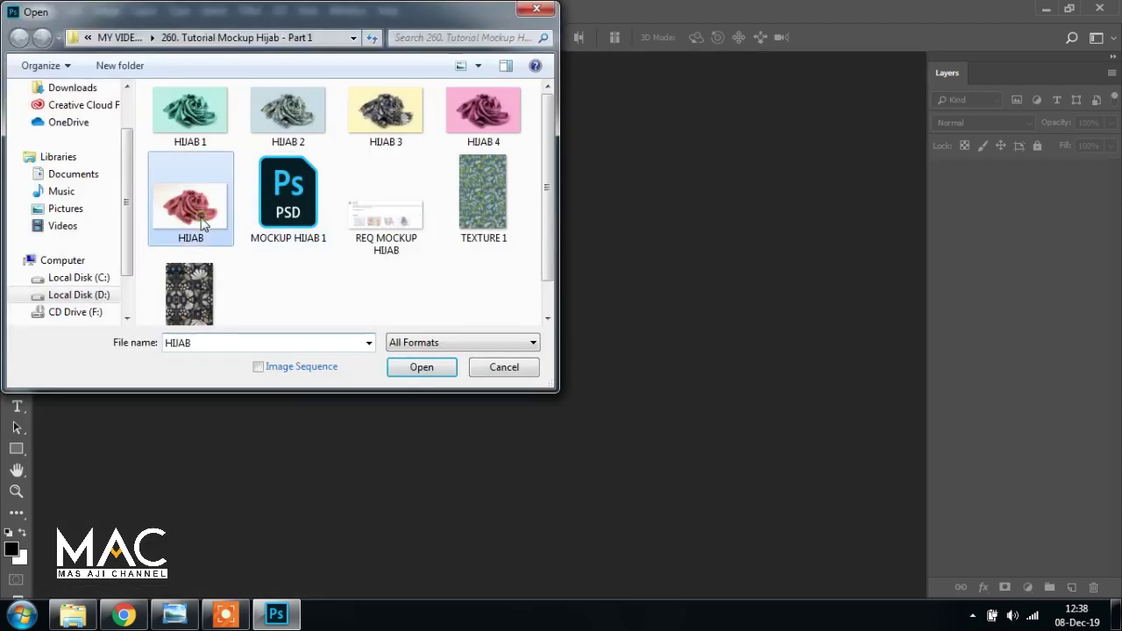
click(421, 367)
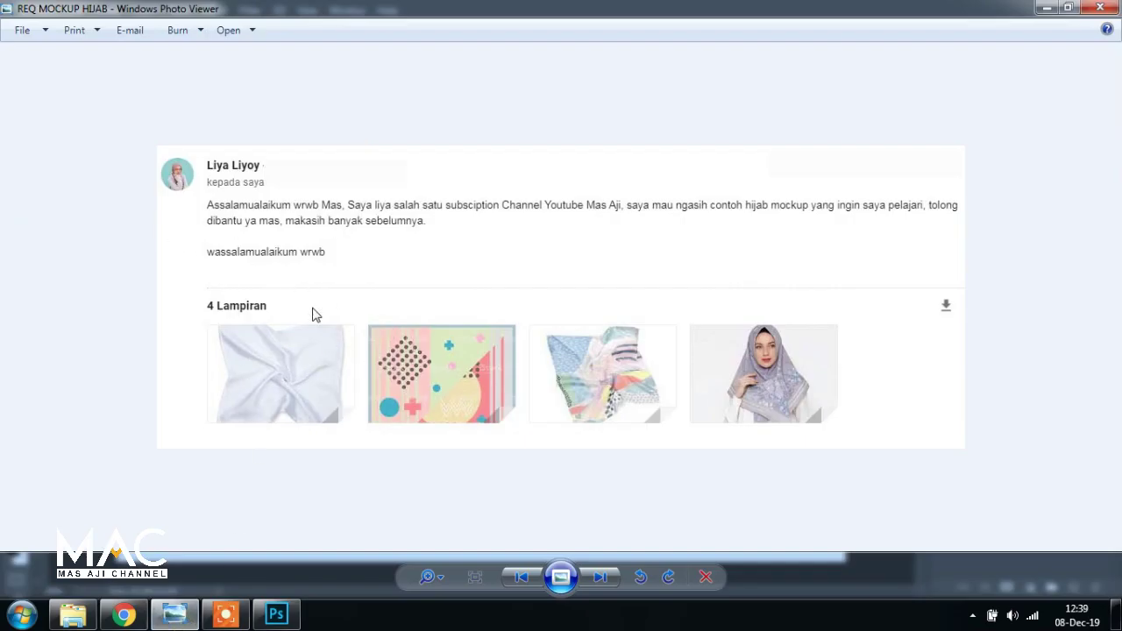
Bring Photoshop back in front of Photo Viewer, showing the HIJAB photo
click(277, 613)
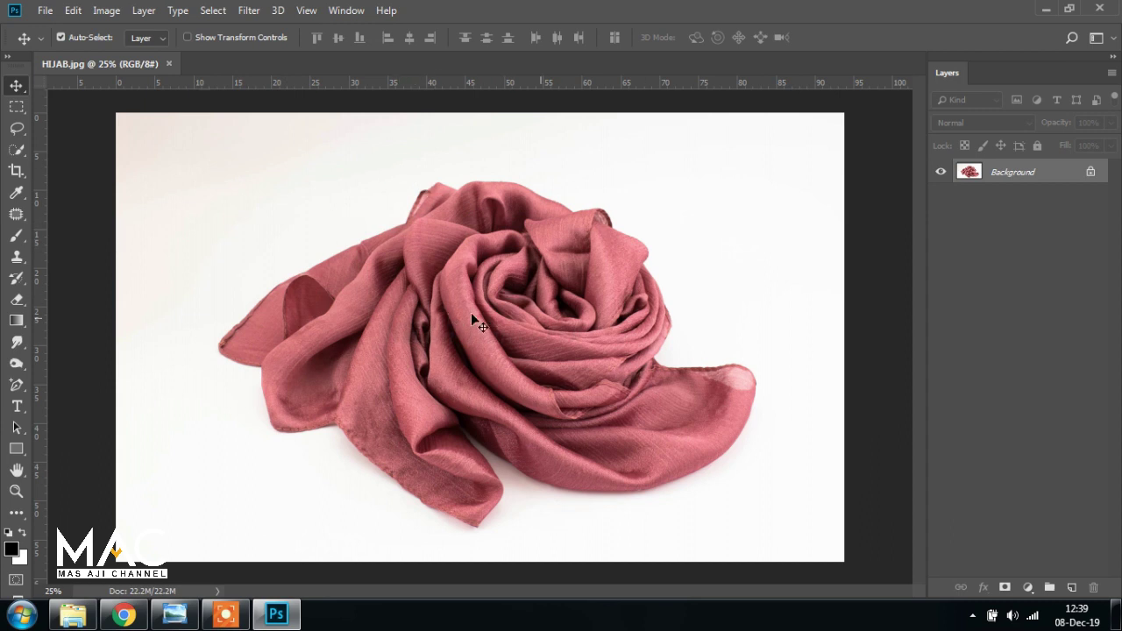
Select the pink scarf with the Quick Selection Tool, refining it with a 125 brush
click(17, 153)
click(92, 150)
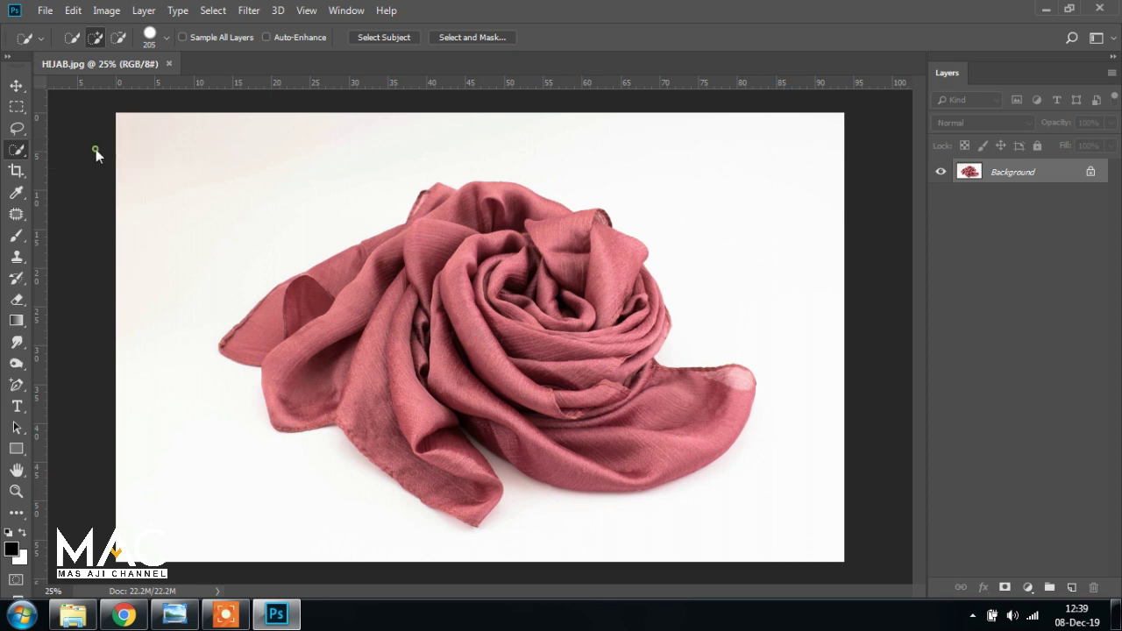
mouse_move(449, 246)
mouse_down()
mouse_move(340, 336)
mouse_move(555, 330)
mouse_move(693, 413)
mouse_up()
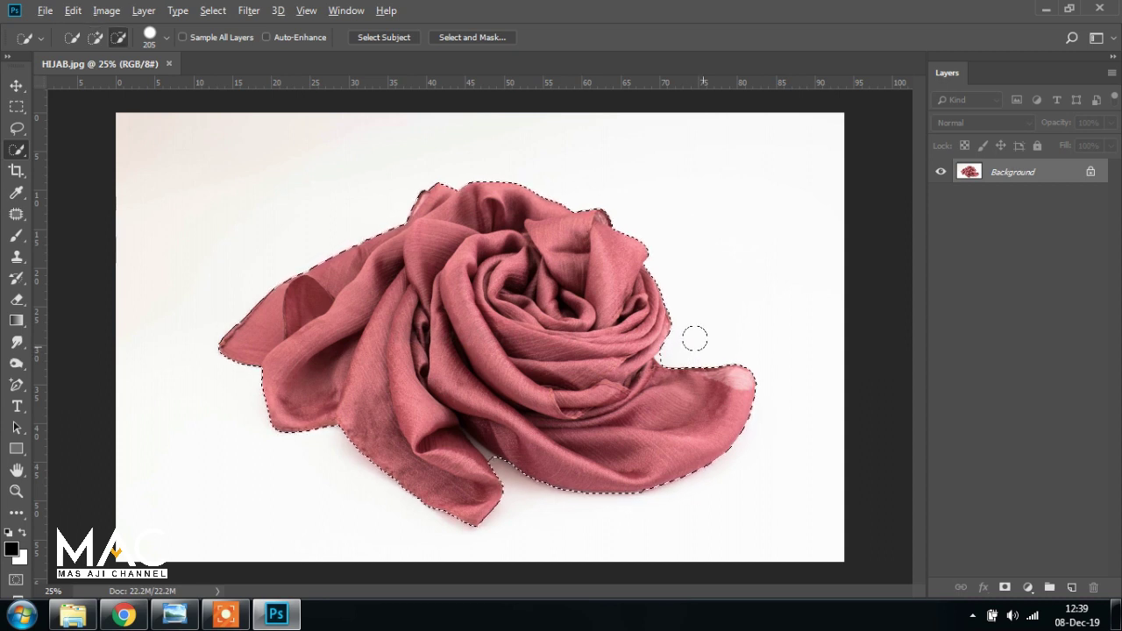
alt+right_click(695, 339)
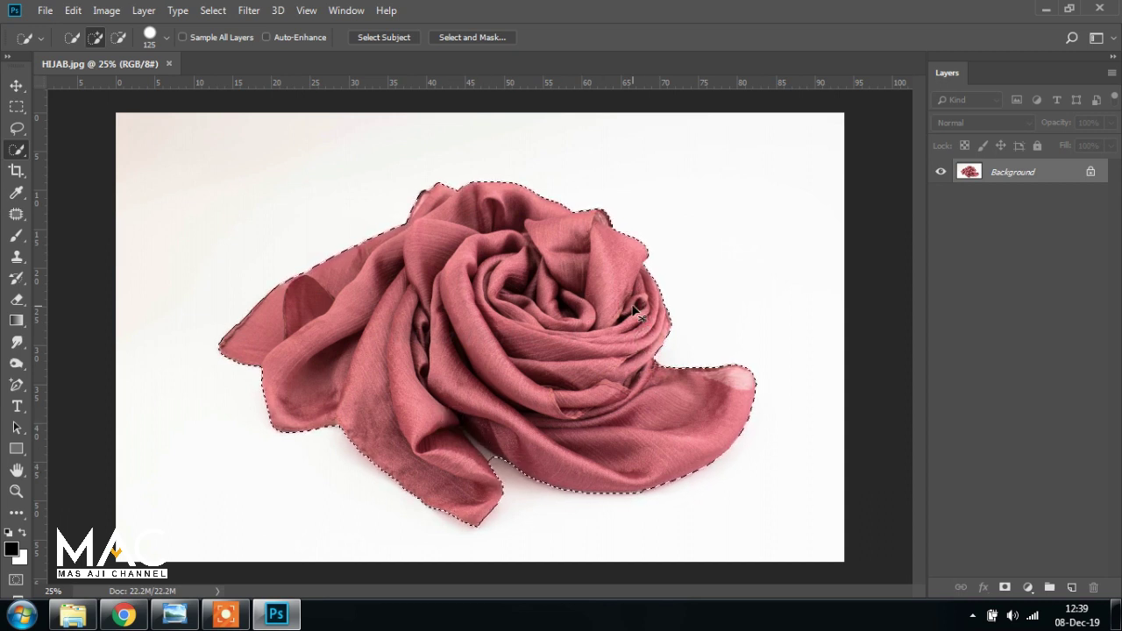
scroll(636, 313, up, 3)
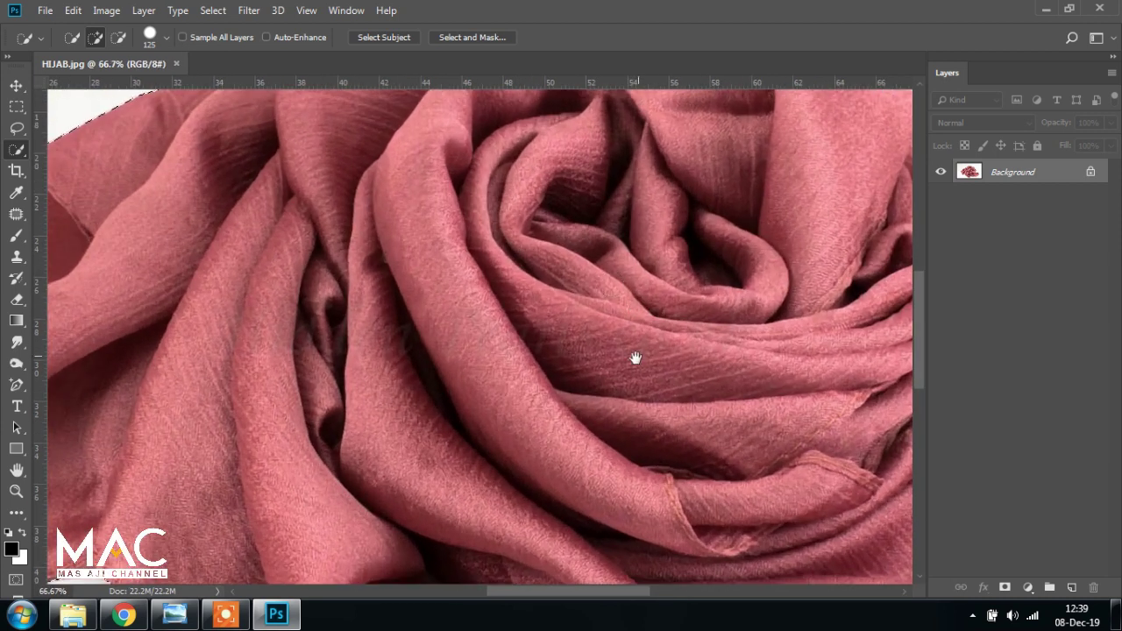
scroll(636, 358, down, 3)
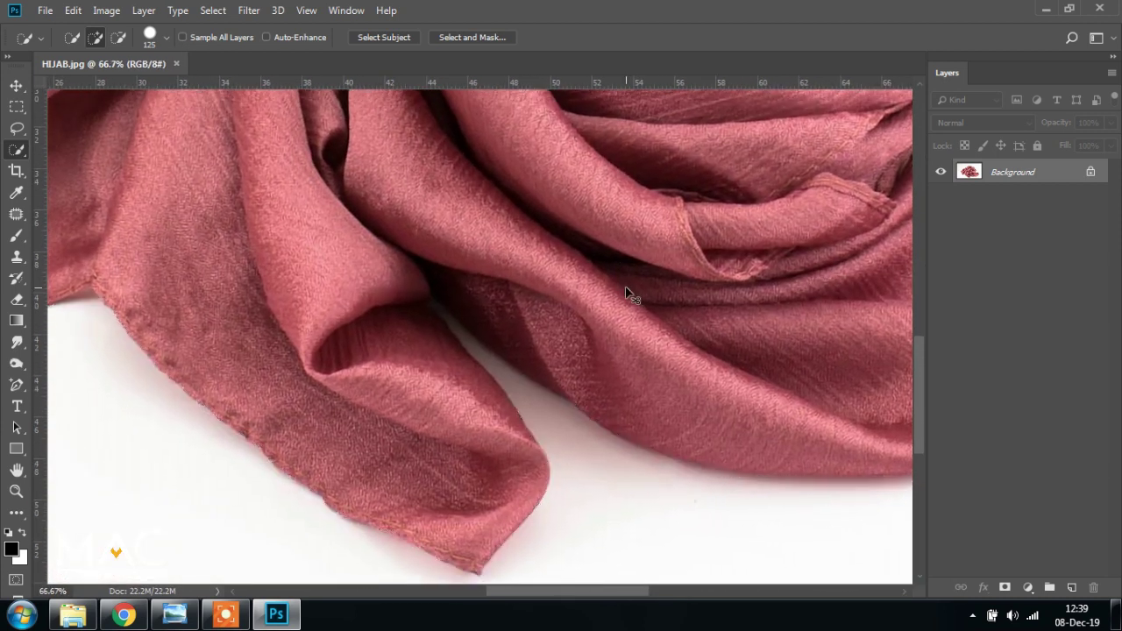
scroll(626, 293, up, 1)
scroll(626, 306, down, 1)
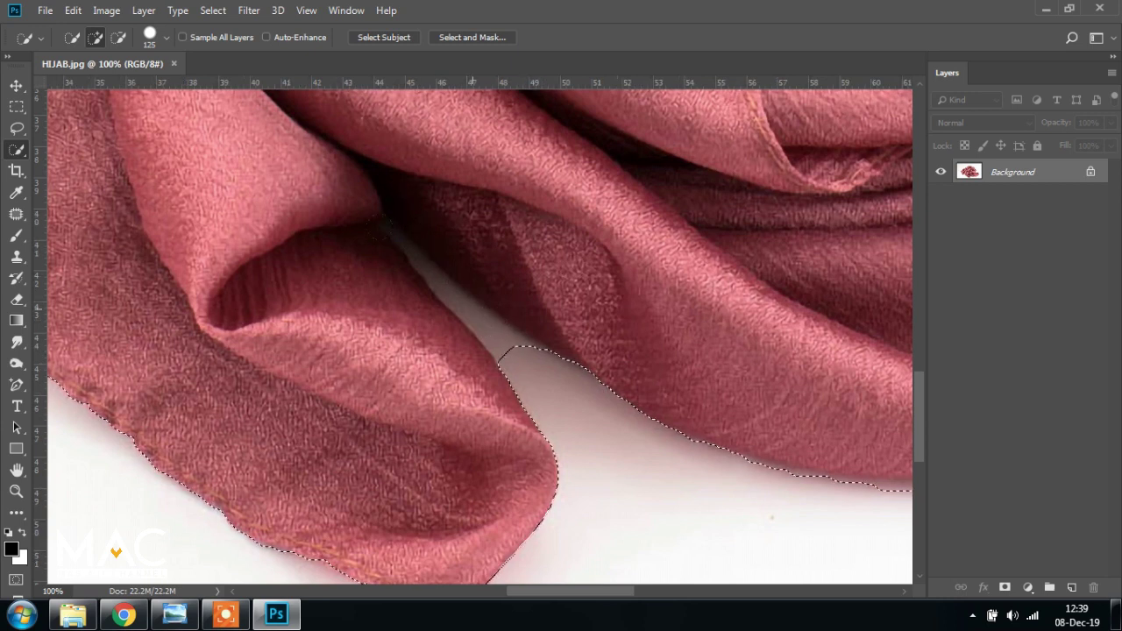
With the Lasso, add fabric and the notch along the lower fold edge, trimming stray areas
click(19, 128)
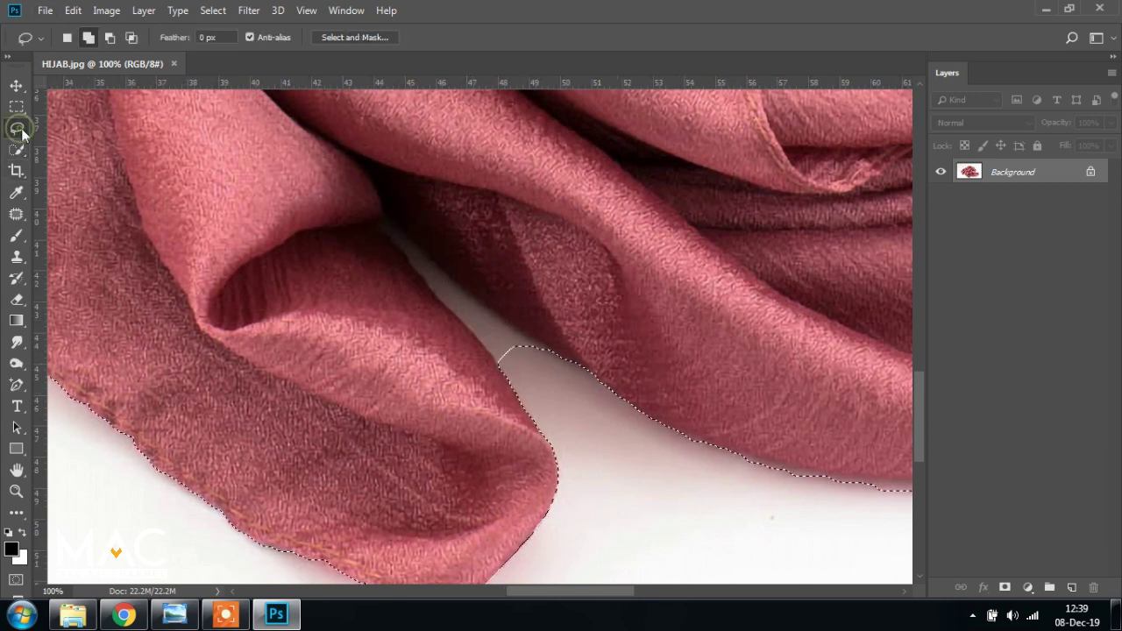
right_click(19, 129)
click(76, 126)
click(347, 228)
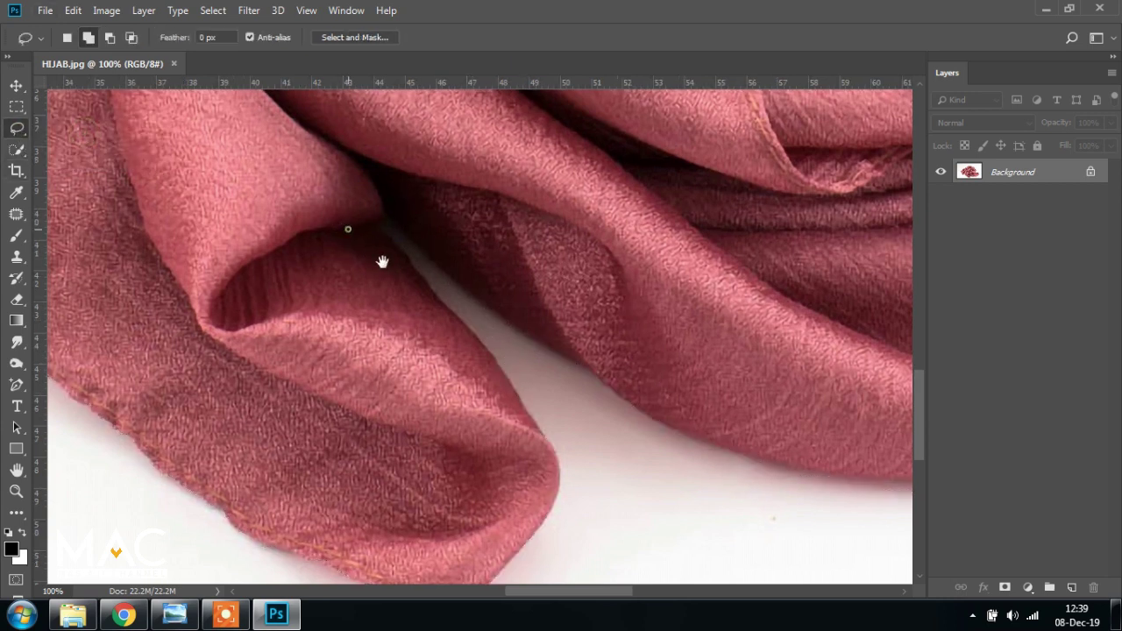
drag(383, 262, 427, 314)
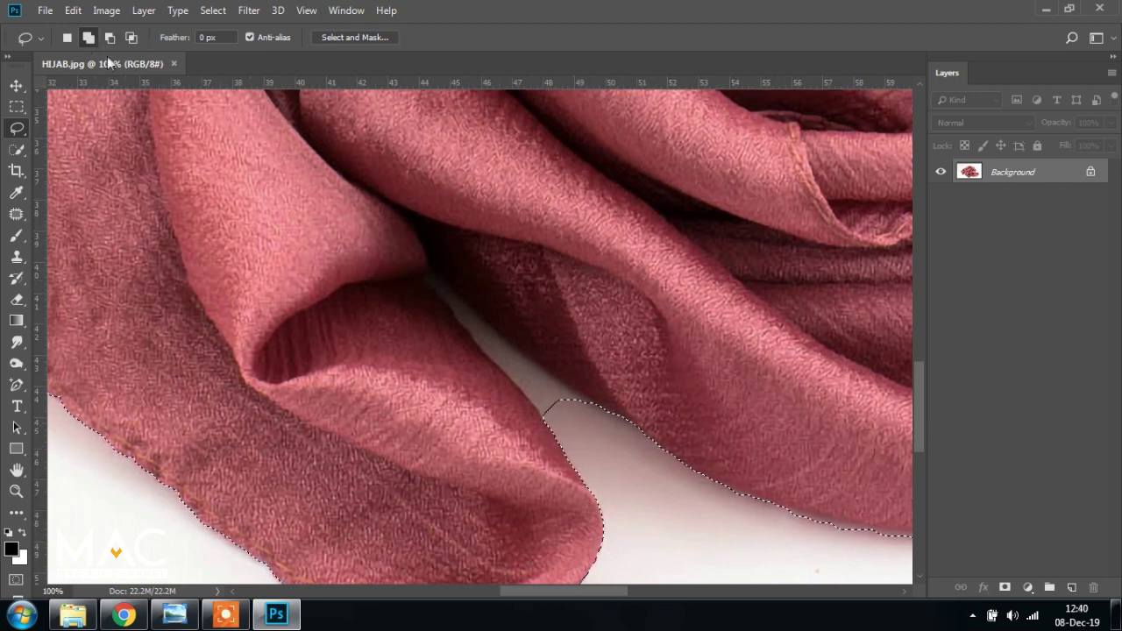
click(551, 426)
drag(551, 425, 594, 412)
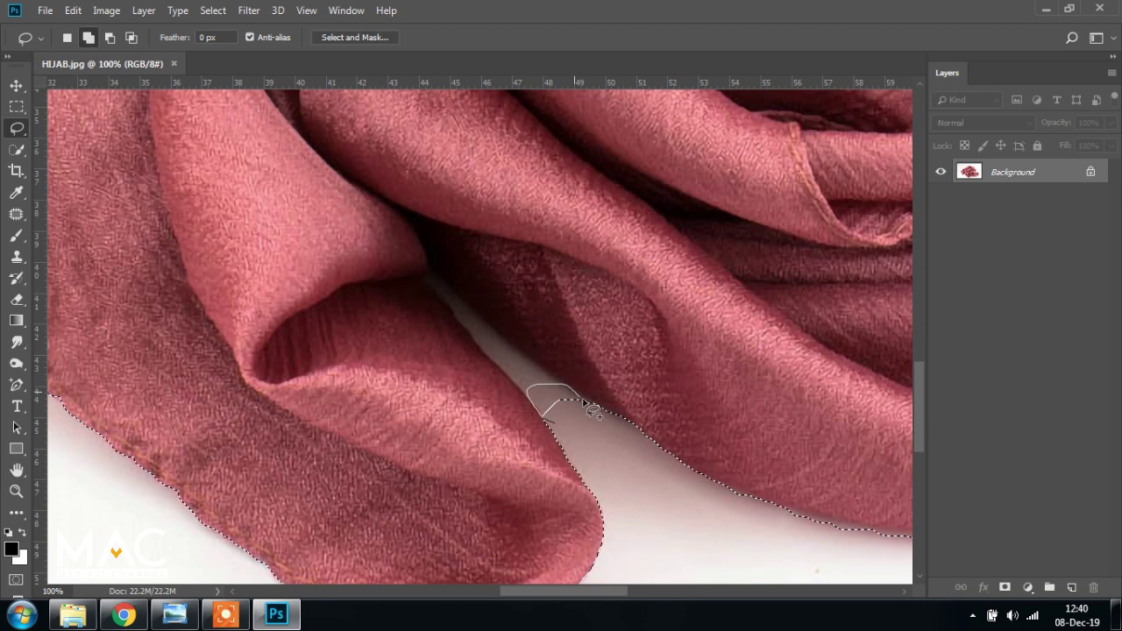
drag(594, 412, 566, 421)
drag(571, 404, 572, 406)
key(alt)
mouse_move(559, 432)
mouse_down()
mouse_move(529, 400)
mouse_move(570, 393)
mouse_move(554, 428)
mouse_move(574, 431)
mouse_up()
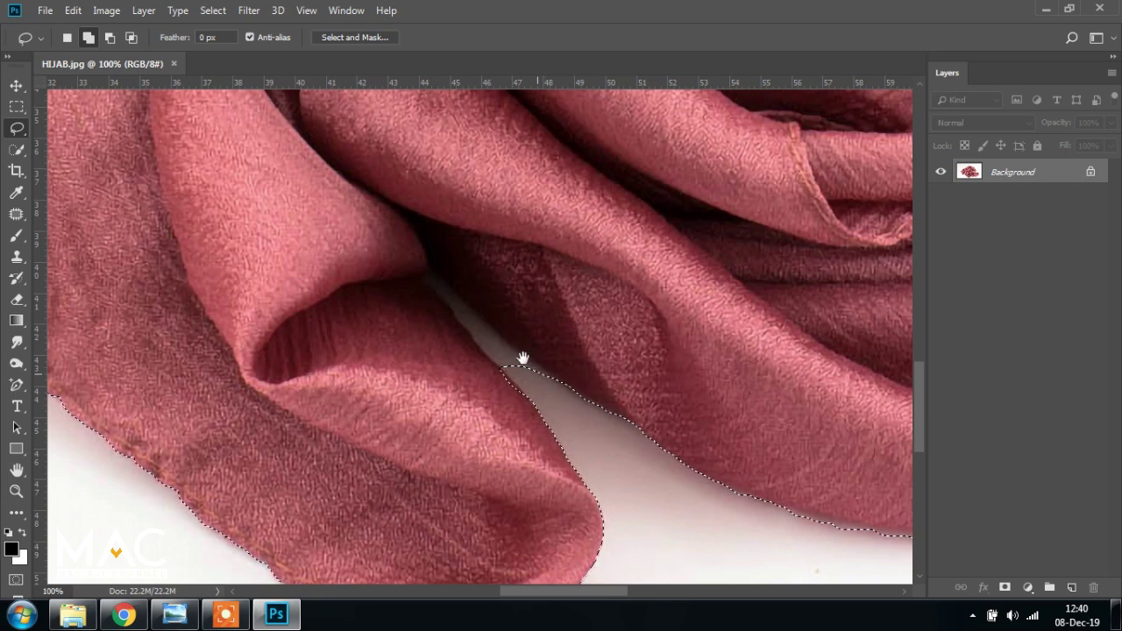
Zoom into the gap between folds and subtract the white background from the selection
drag(523, 358, 573, 406)
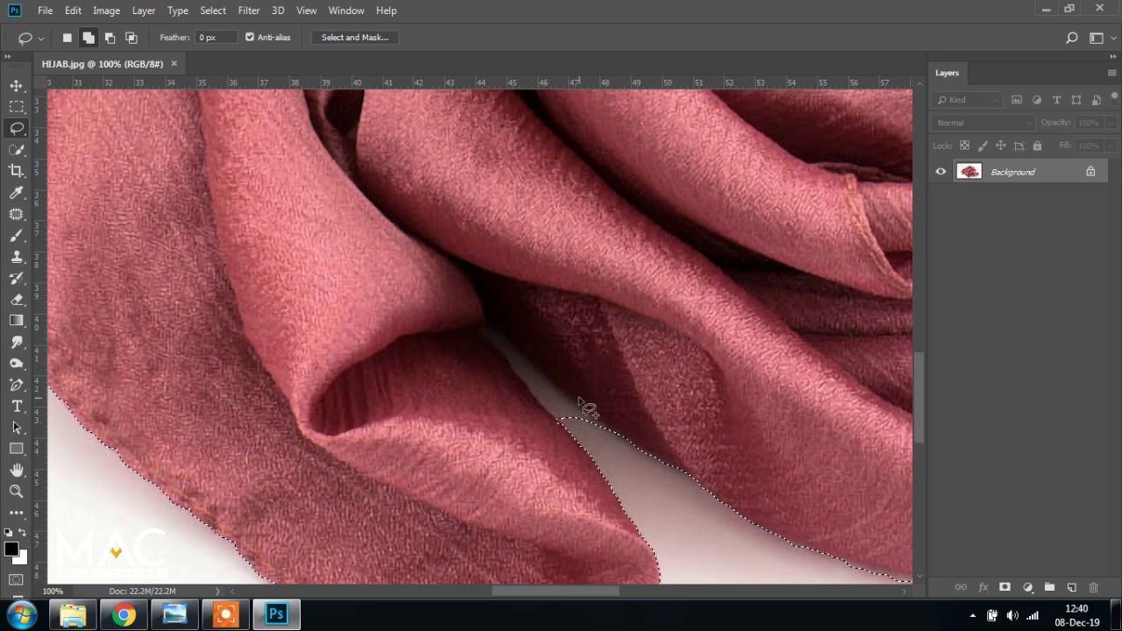
scroll(579, 403, up, 5)
scroll(582, 405, up, 1)
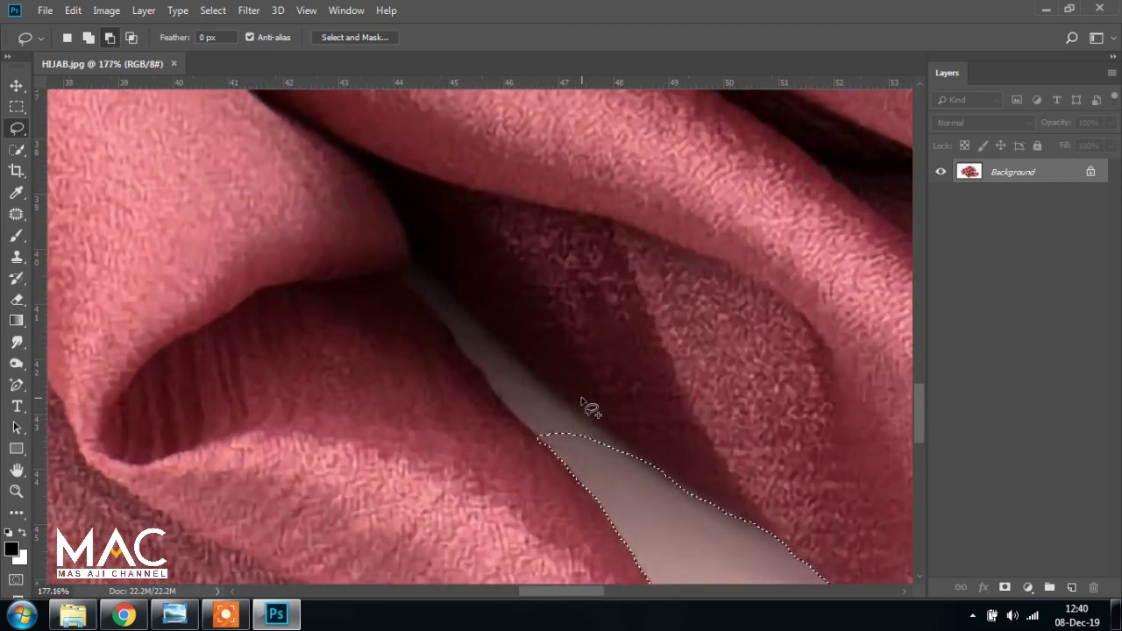
scroll(588, 406, up, 1)
scroll(601, 371, up, 1)
key(alt)
mouse_move(590, 408)
mouse_down()
mouse_move(433, 245)
mouse_move(458, 235)
mouse_move(657, 421)
mouse_move(599, 404)
mouse_up()
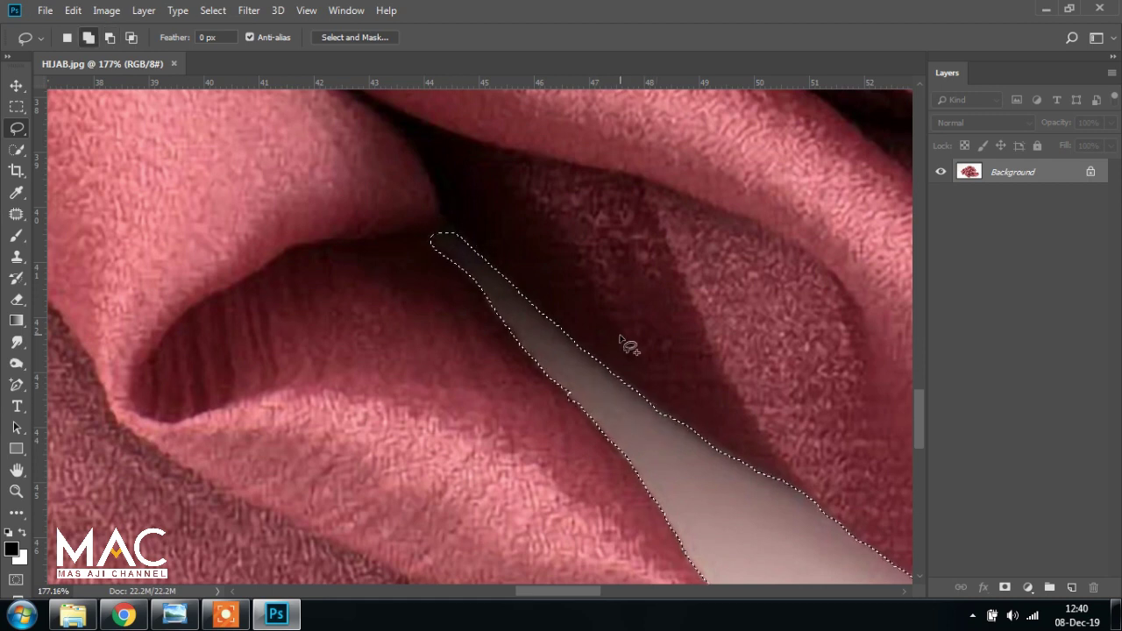
scroll(628, 345, down, 2)
scroll(629, 346, down, 2)
scroll(628, 345, down, 2)
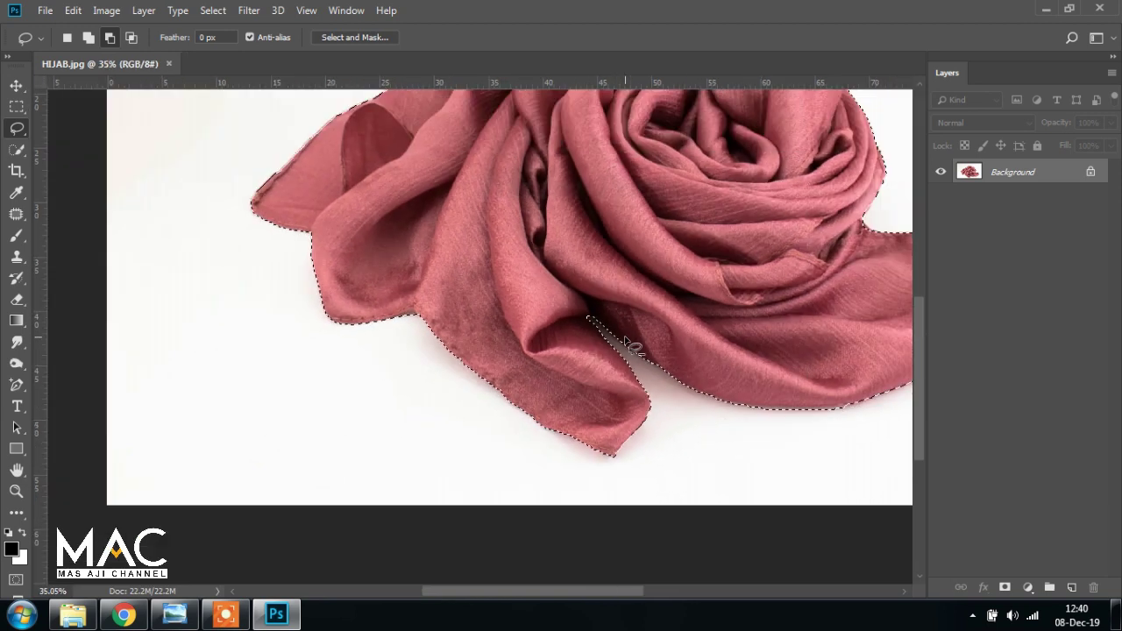
scroll(629, 345, down, 1)
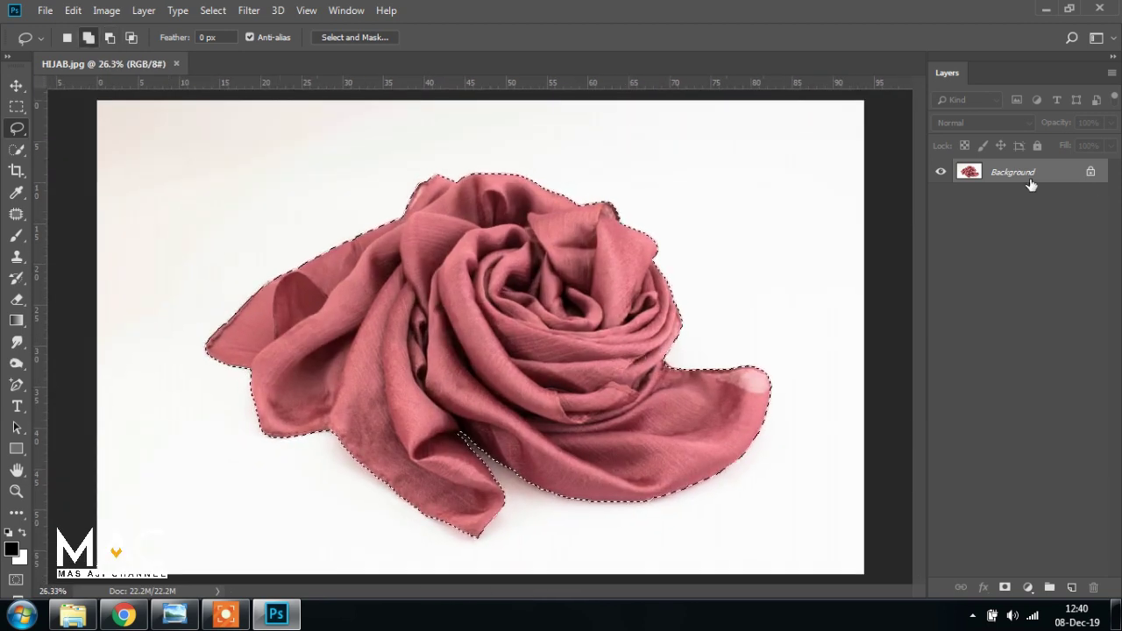
Copy the scarf selection onto a new layer and rename it Hijab
key(ctrl+j)
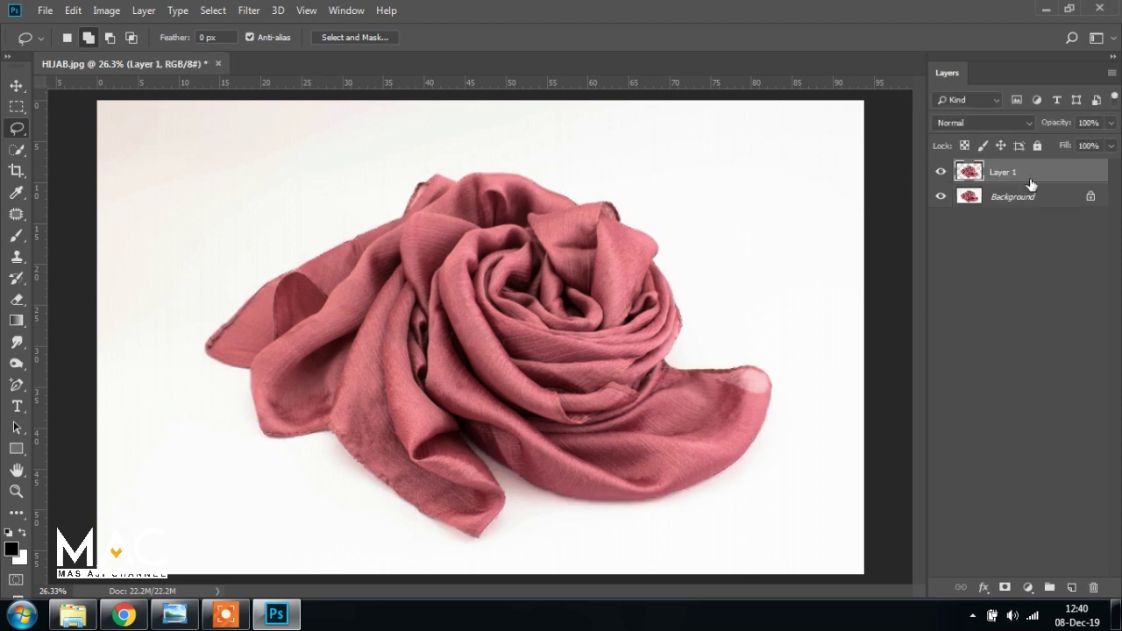
click(16, 85)
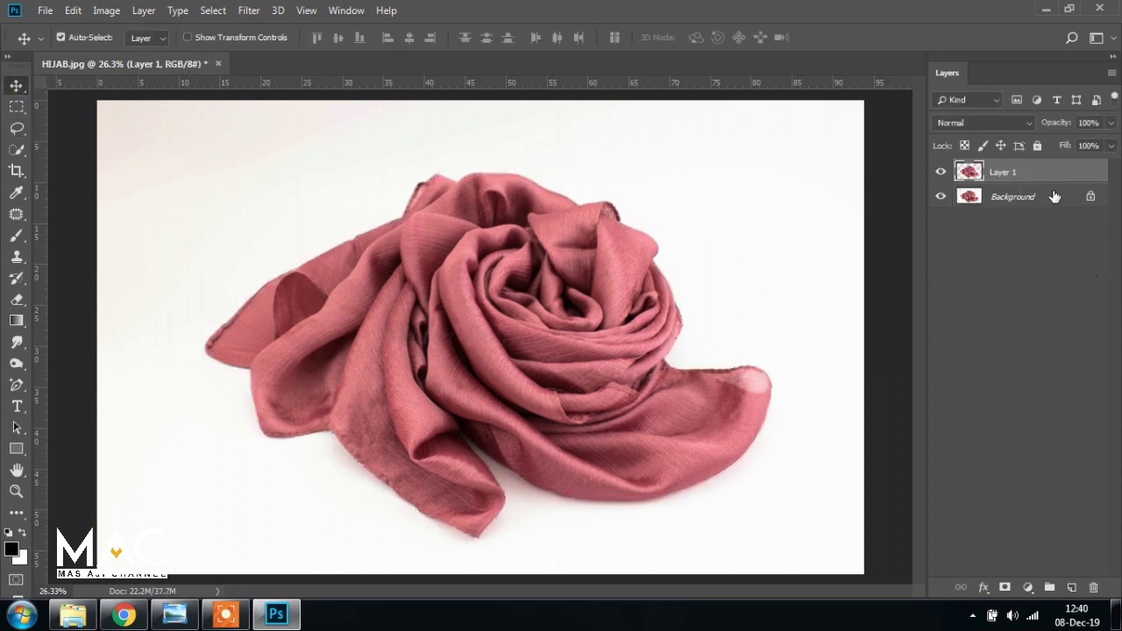
double_click(1005, 171)
key(BackSpace)
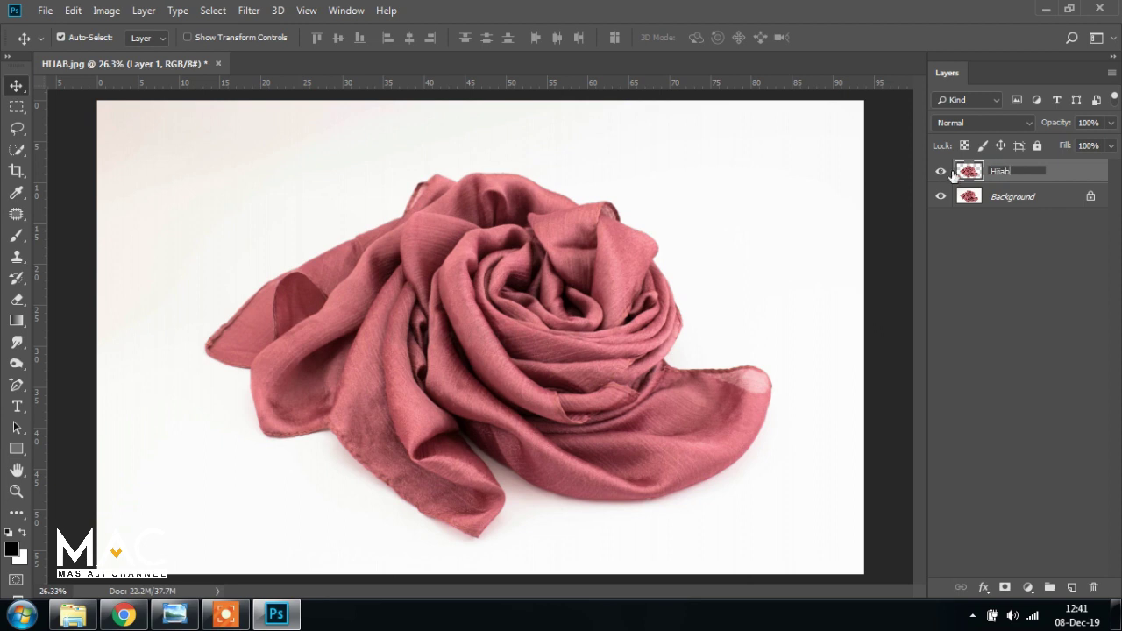
key(Return)
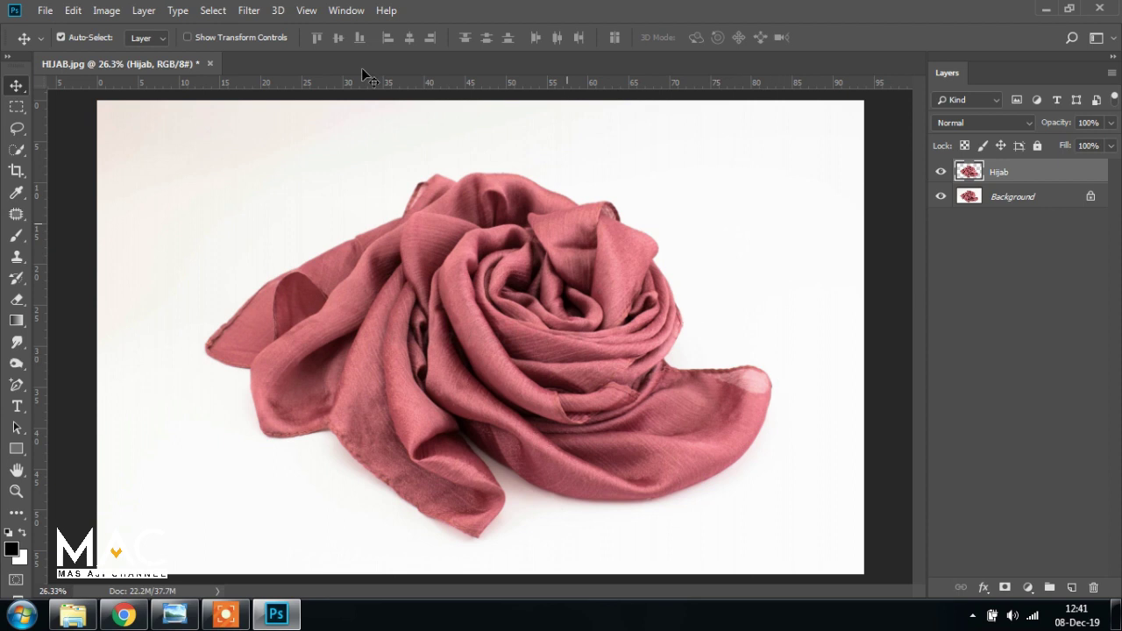
click(106, 11)
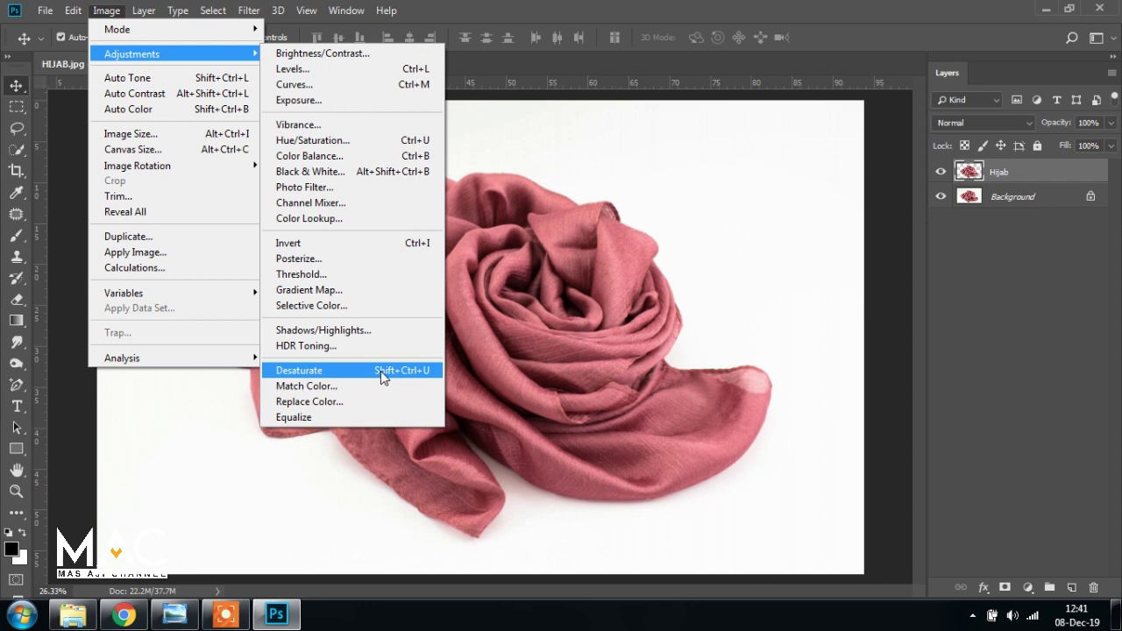
Desaturate the Hijab layer so the scarf turns from pink to grey
mouse_move(132, 53)
click(106, 11)
click(106, 10)
click(306, 371)
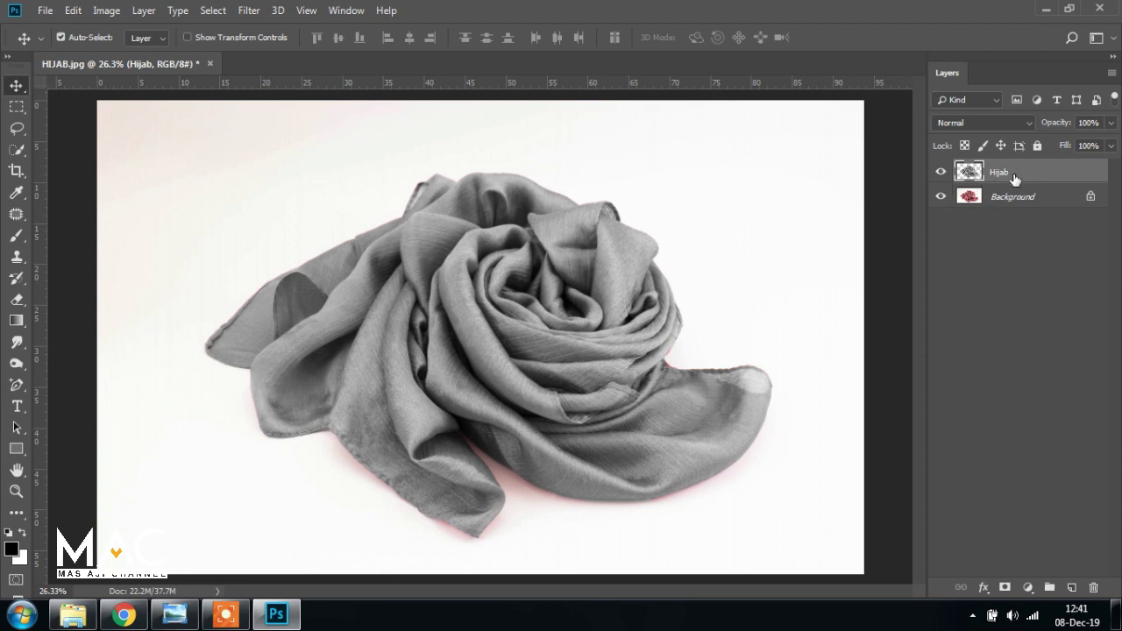
Duplicate the Hijab layer, name the copy Light, and make two more copies
key(ctrl+j)
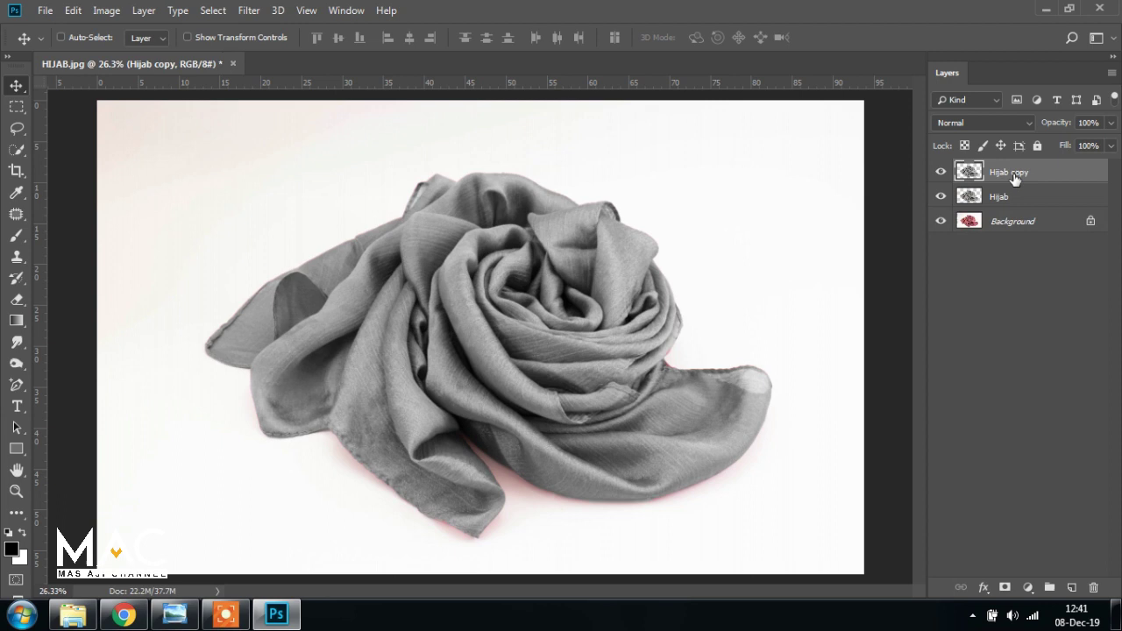
double_click(1017, 173)
text(Light)
key(Return)
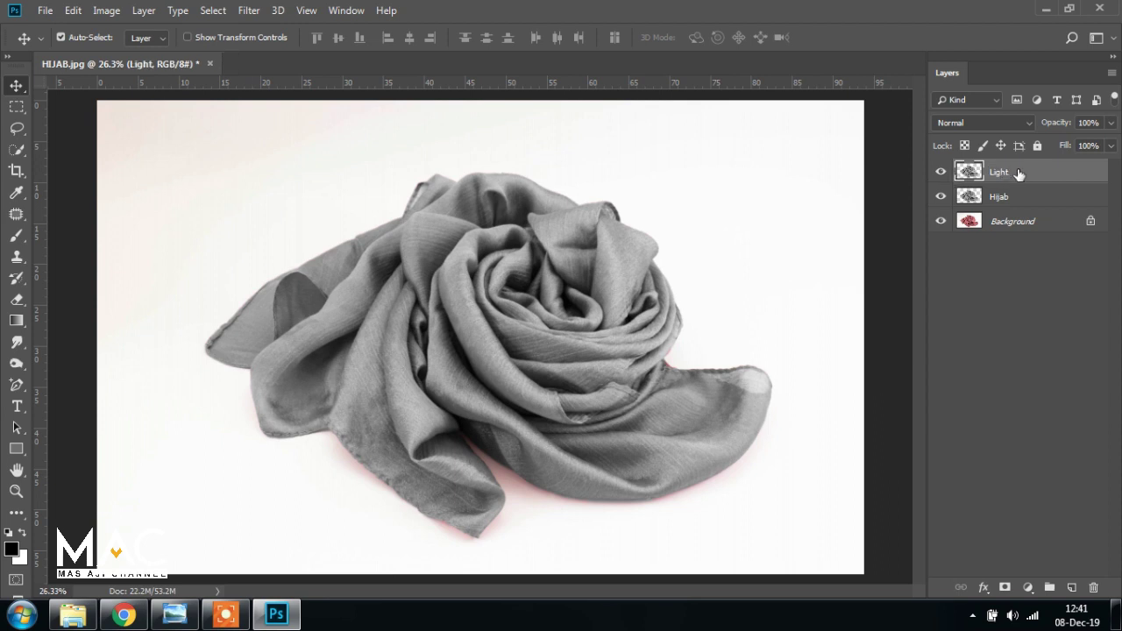
key(ctrl+j)
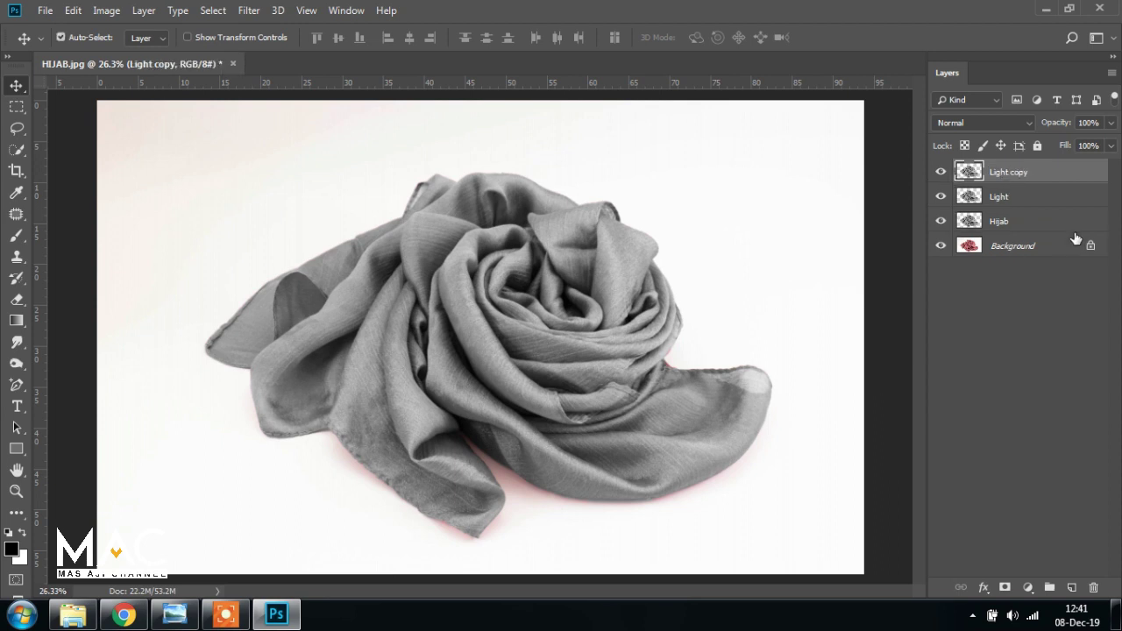
key(ctrl+j)
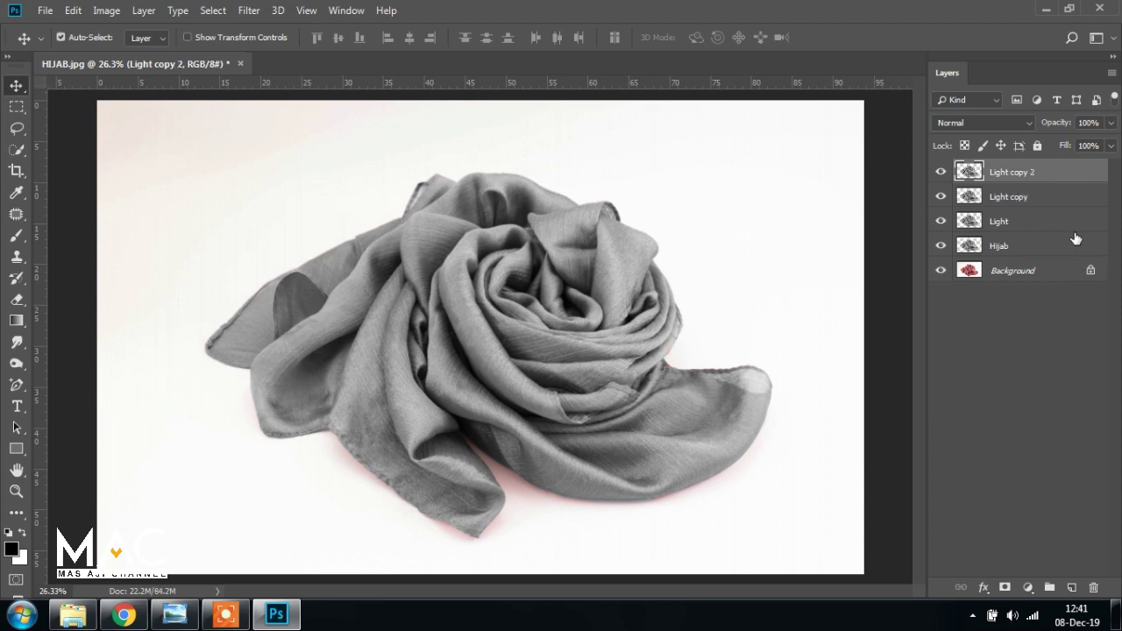
Rename the three Light layers Light 1, Light 2 and Light 3
double_click(1013, 221)
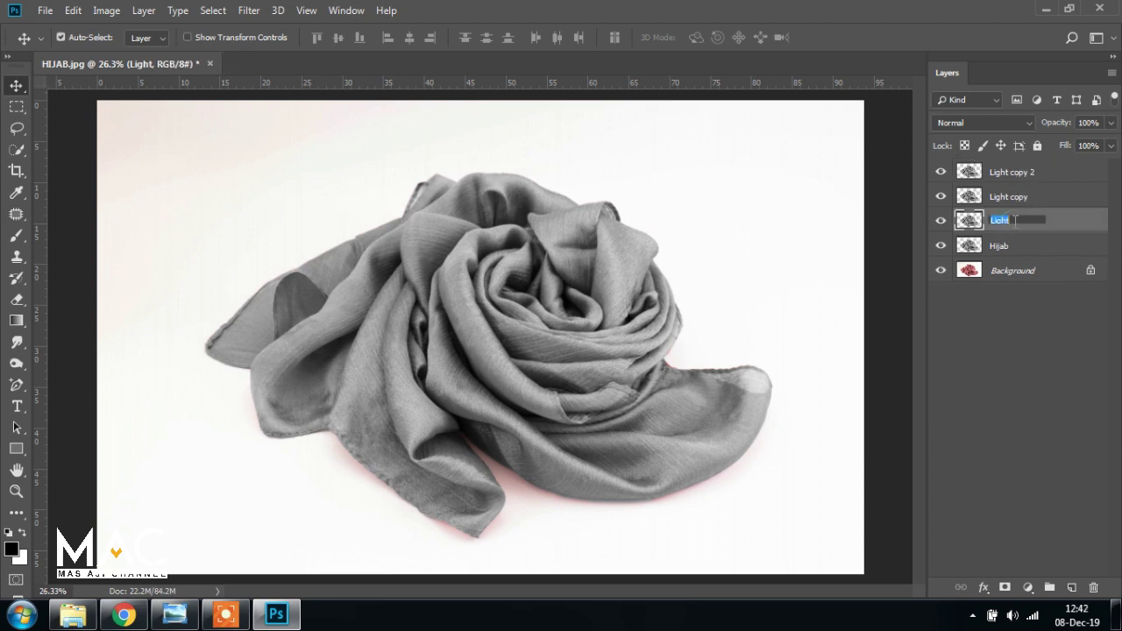
text( 1)
key(Return)
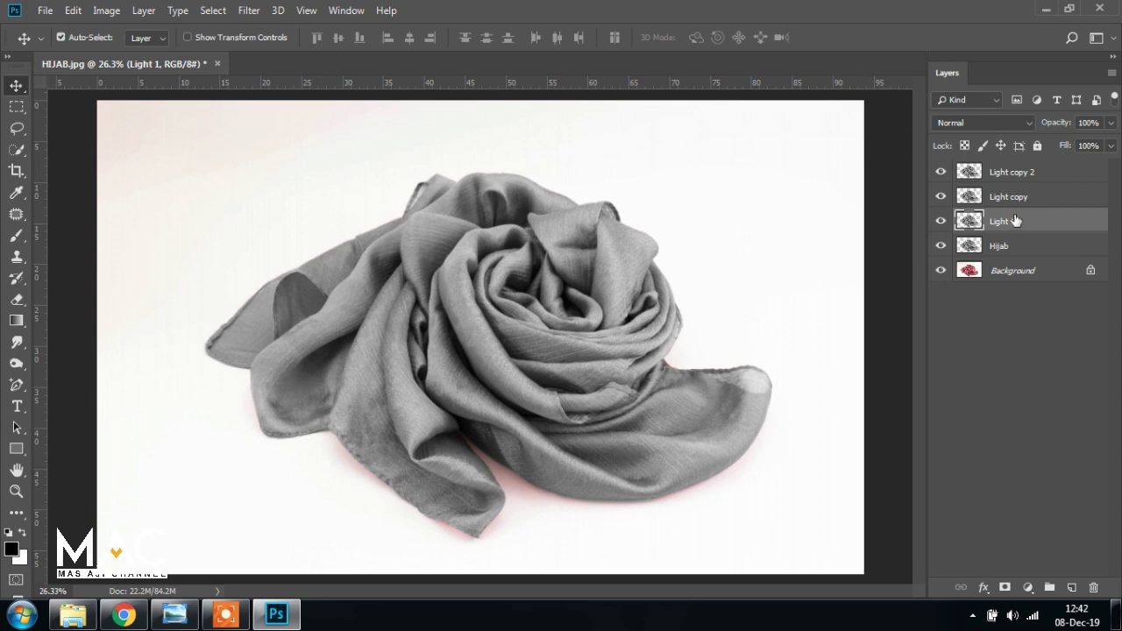
double_click(1012, 196)
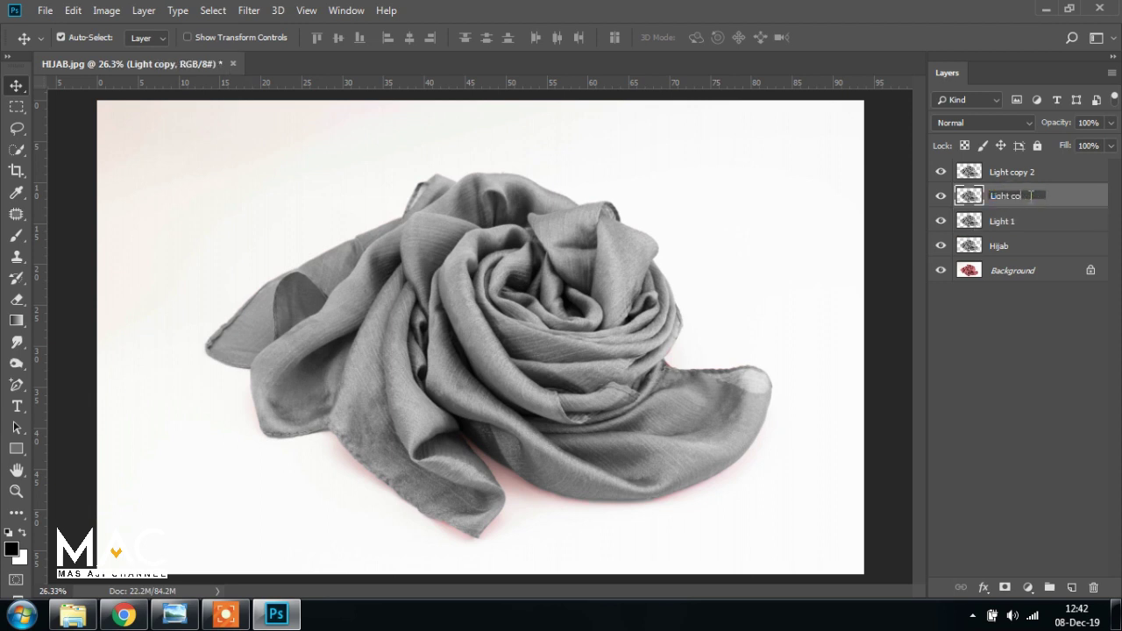
text(2)
key(Return)
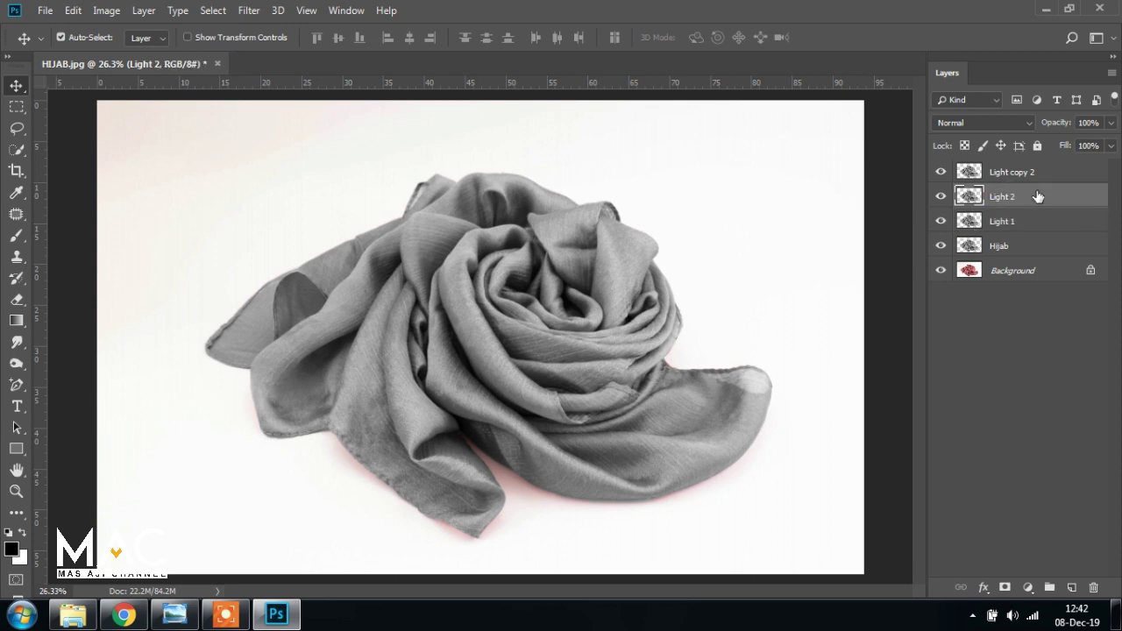
double_click(1017, 171)
click(1036, 170)
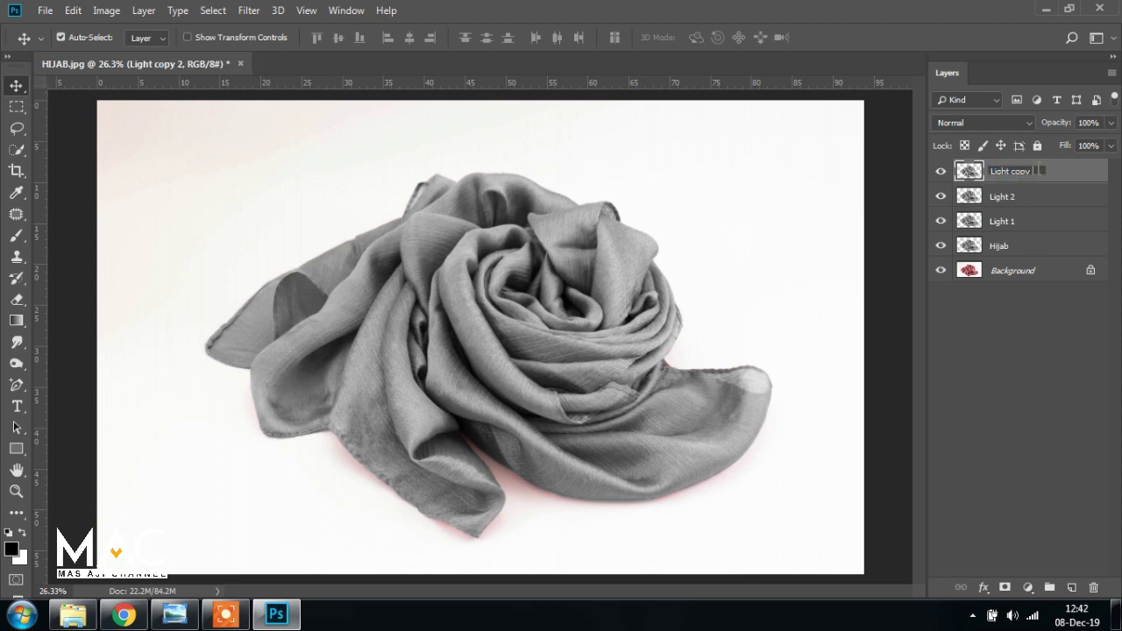
text(3)
key(Return)
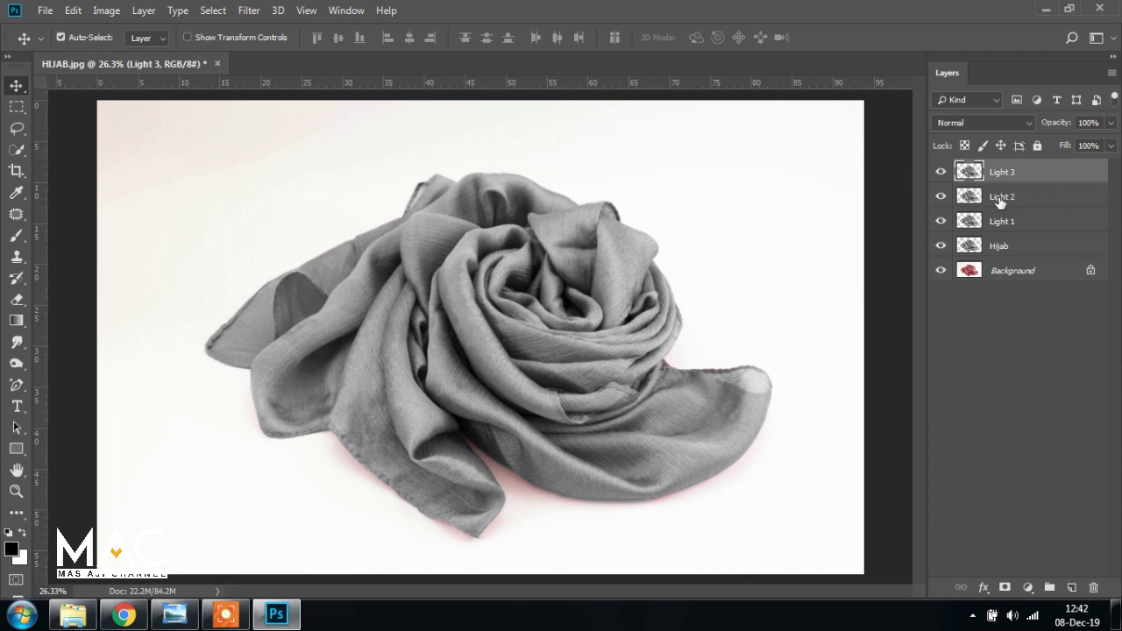
Group layers Light 1, Light 2 and Light 3 into a new group named DETAILS
shift+click(1013, 197)
shift+click(1028, 225)
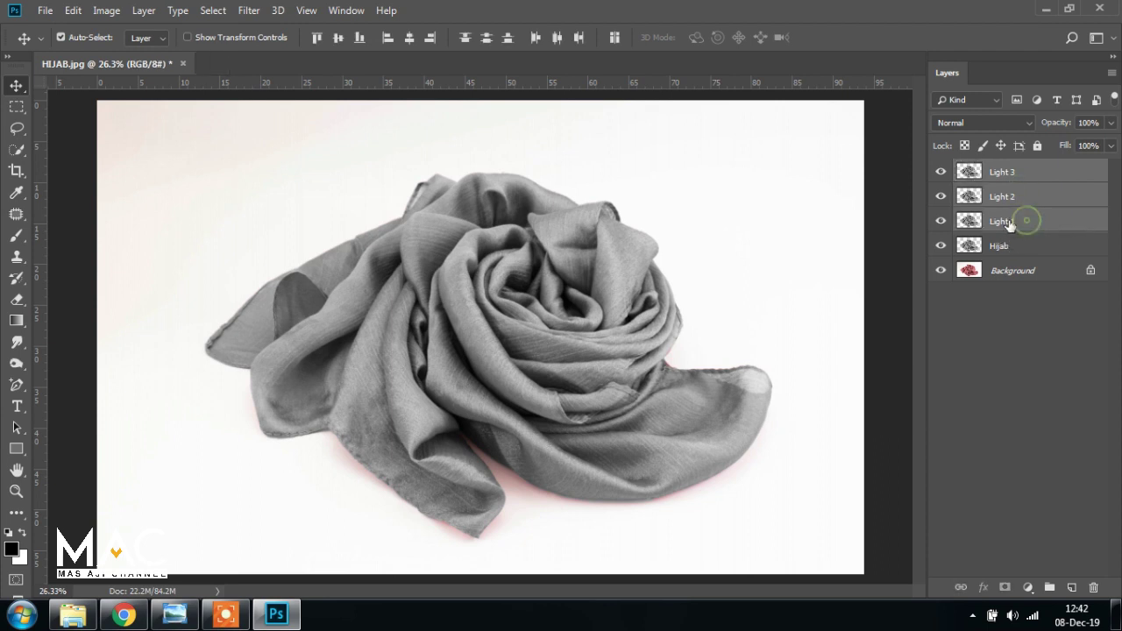
drag(1035, 232, 1049, 587)
double_click(1008, 169)
text(TAILS)
key(Return)
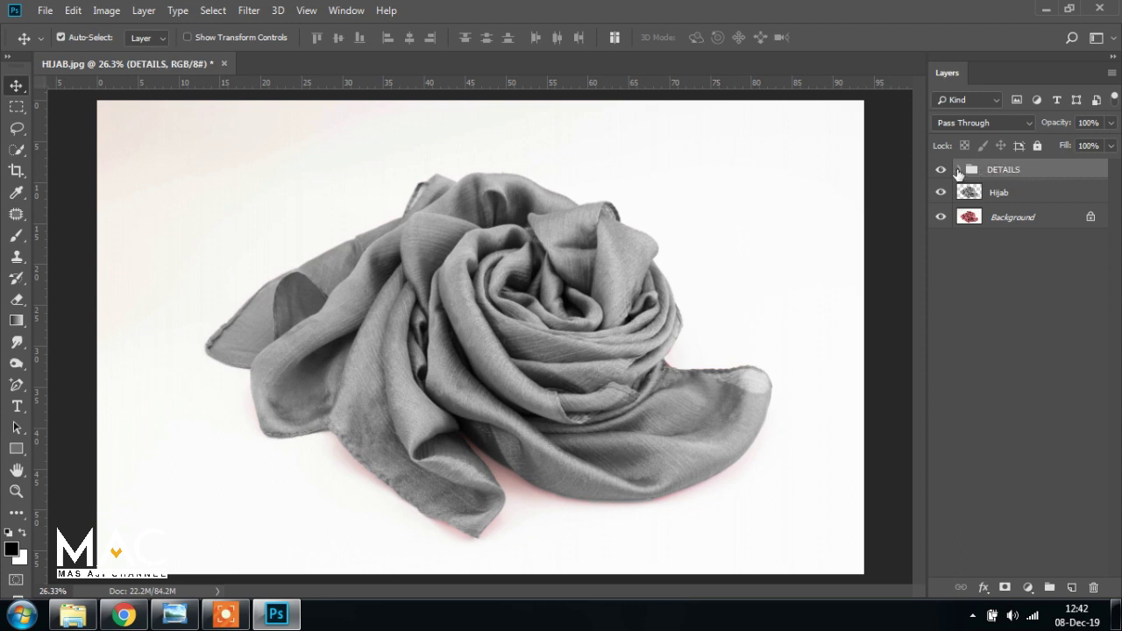
Hide the DETAILS group and make the Hijab layer active
click(959, 170)
click(959, 169)
click(941, 170)
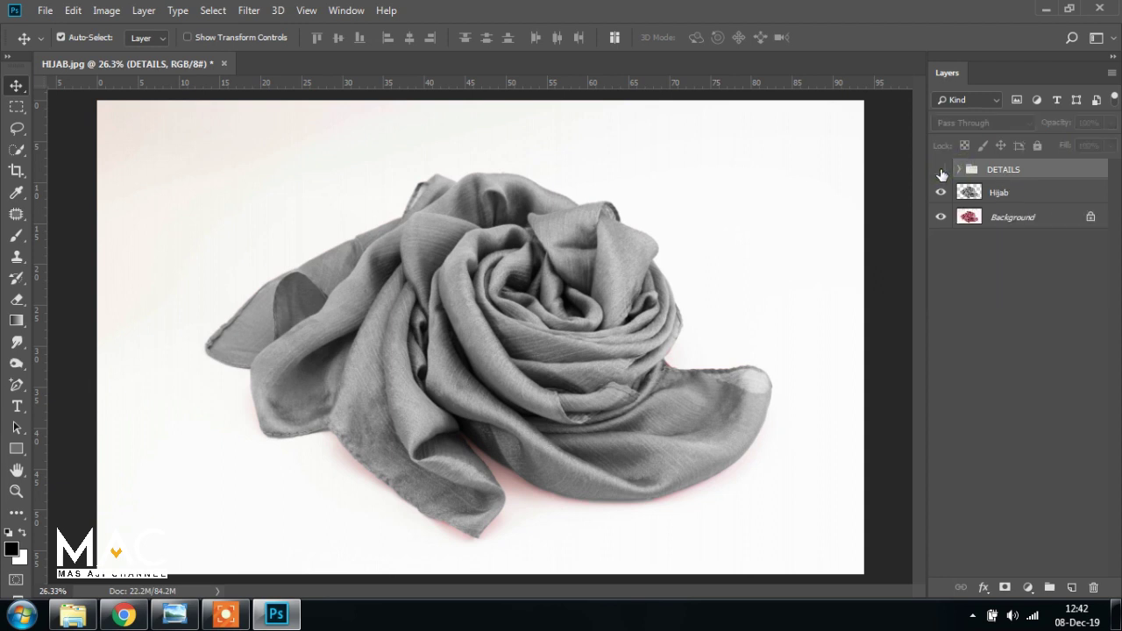
click(1013, 195)
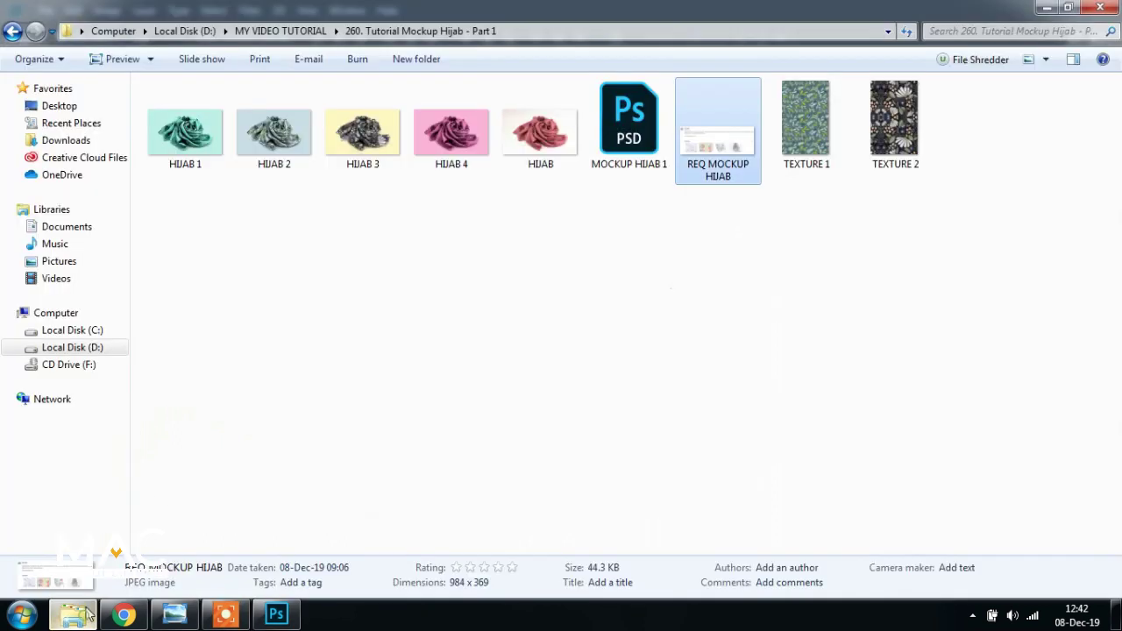
click(73, 615)
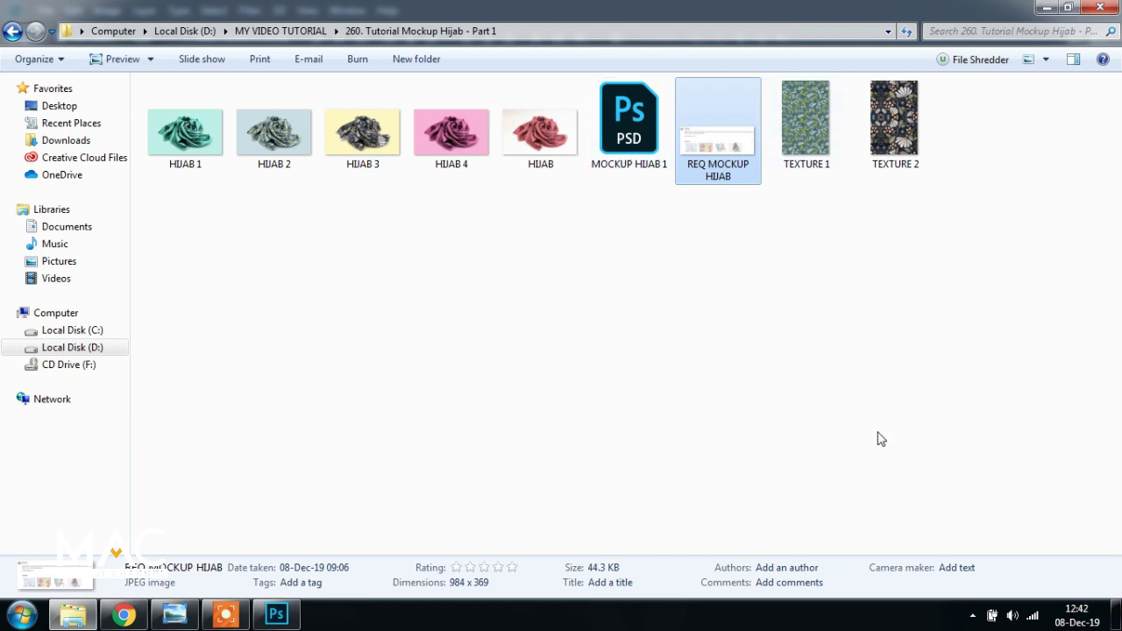
click(276, 614)
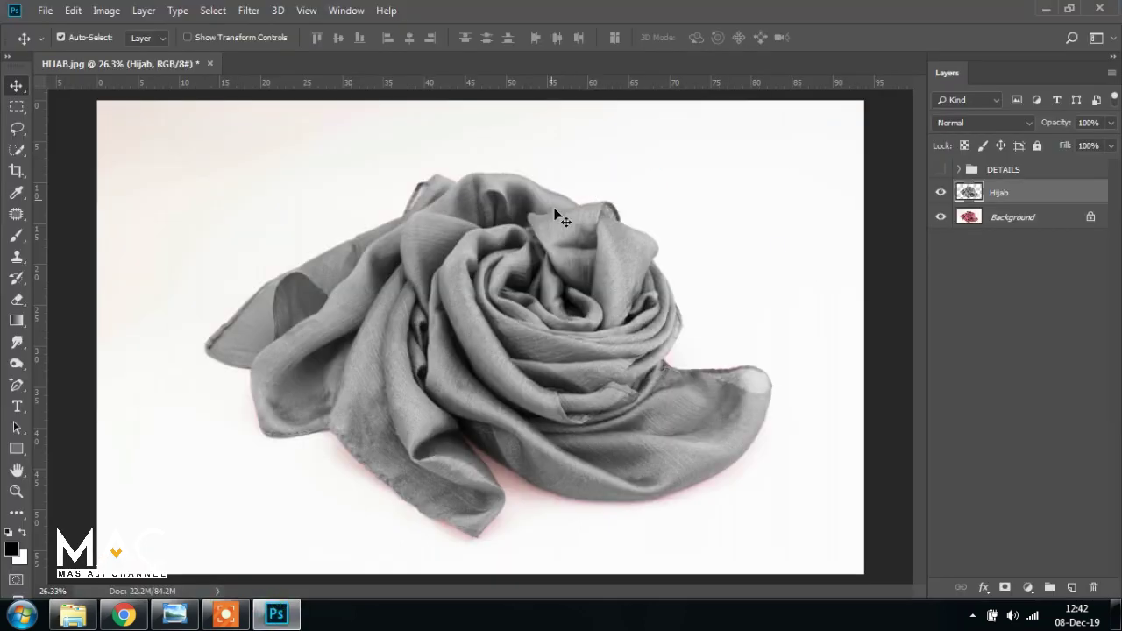
click(75, 613)
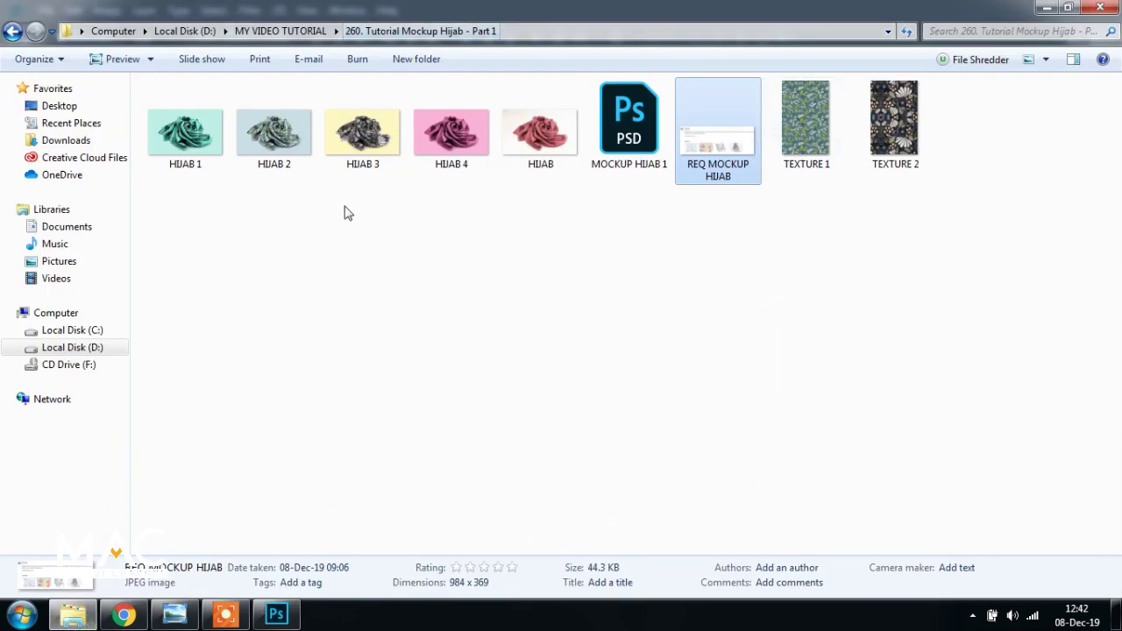
double_click(185, 131)
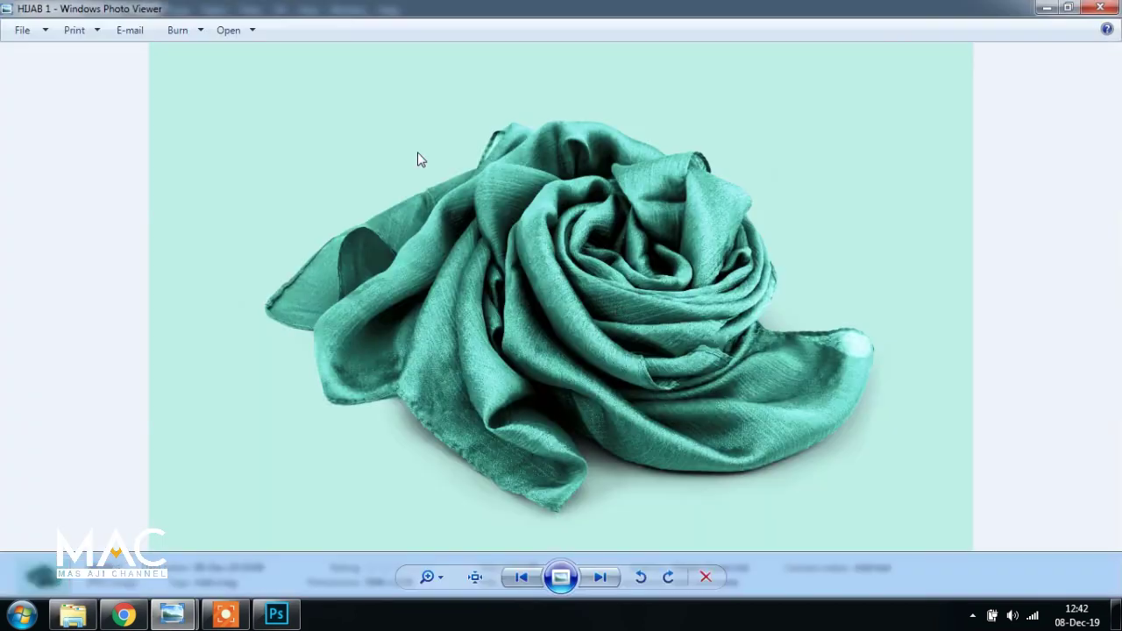
click(1102, 9)
double_click(449, 131)
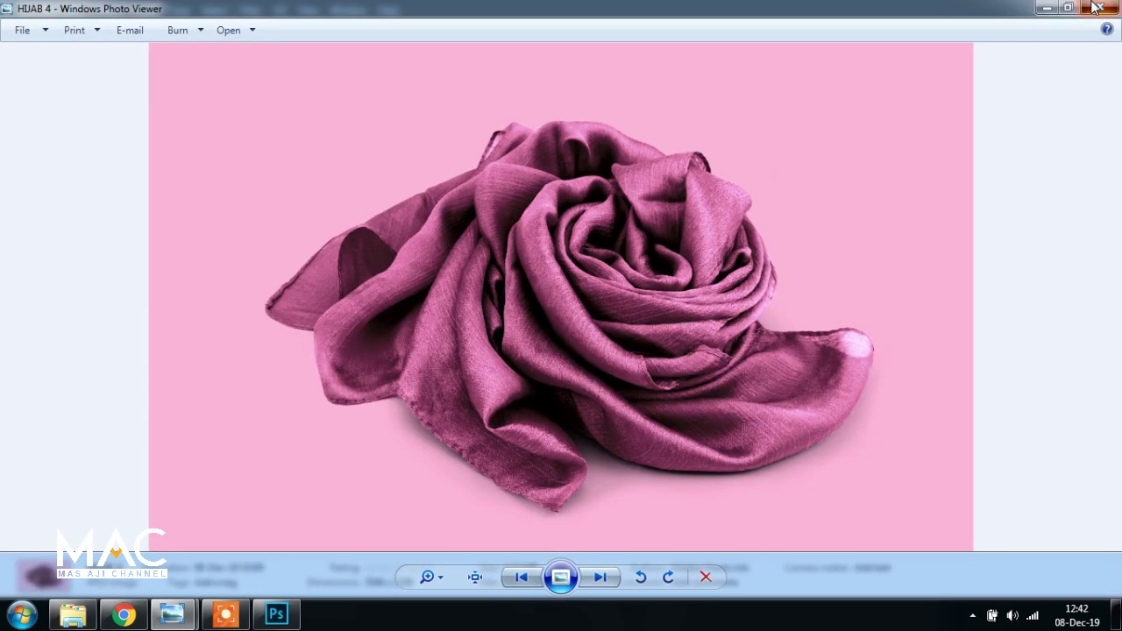
click(1101, 9)
double_click(266, 140)
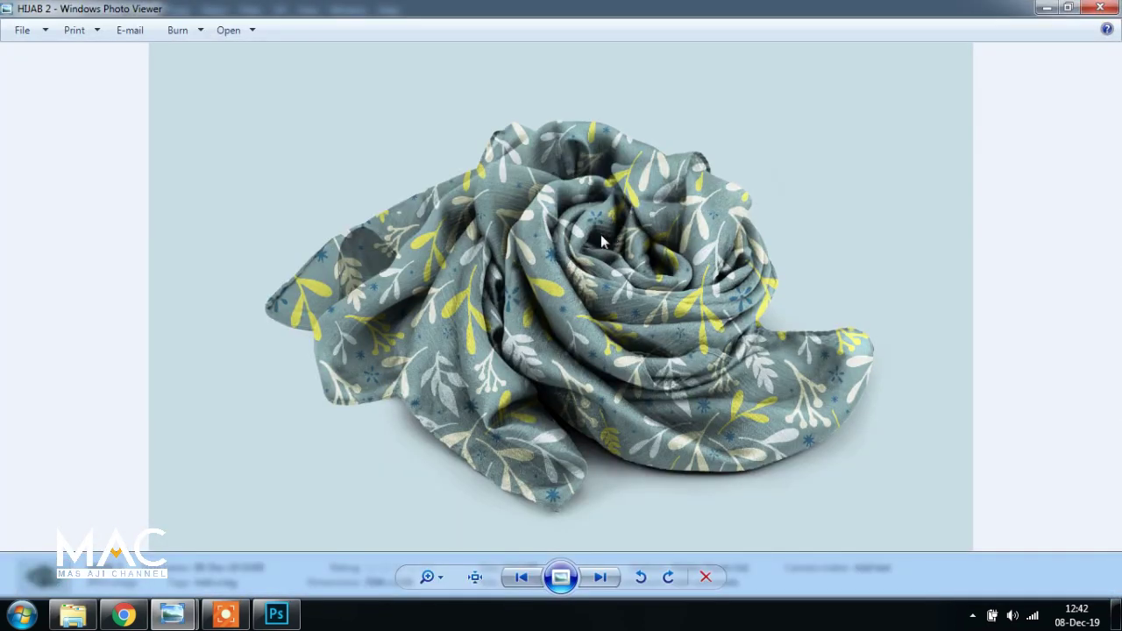
click(1101, 9)
double_click(356, 139)
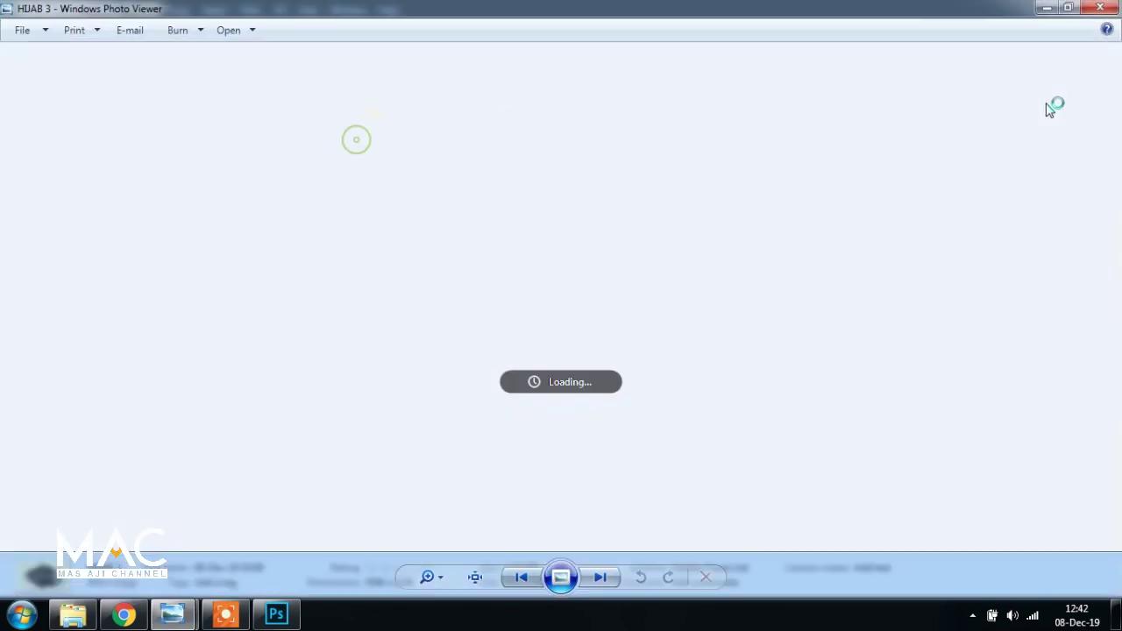
click(1102, 8)
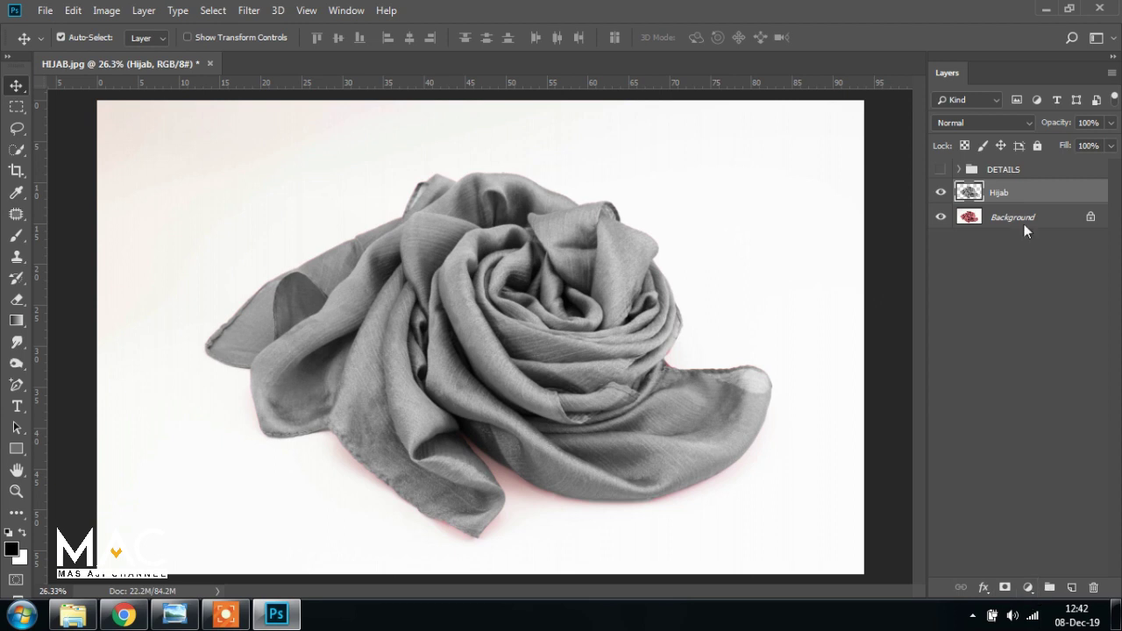
Add a Solid Color fill layer in pink #f97c7c
click(1030, 589)
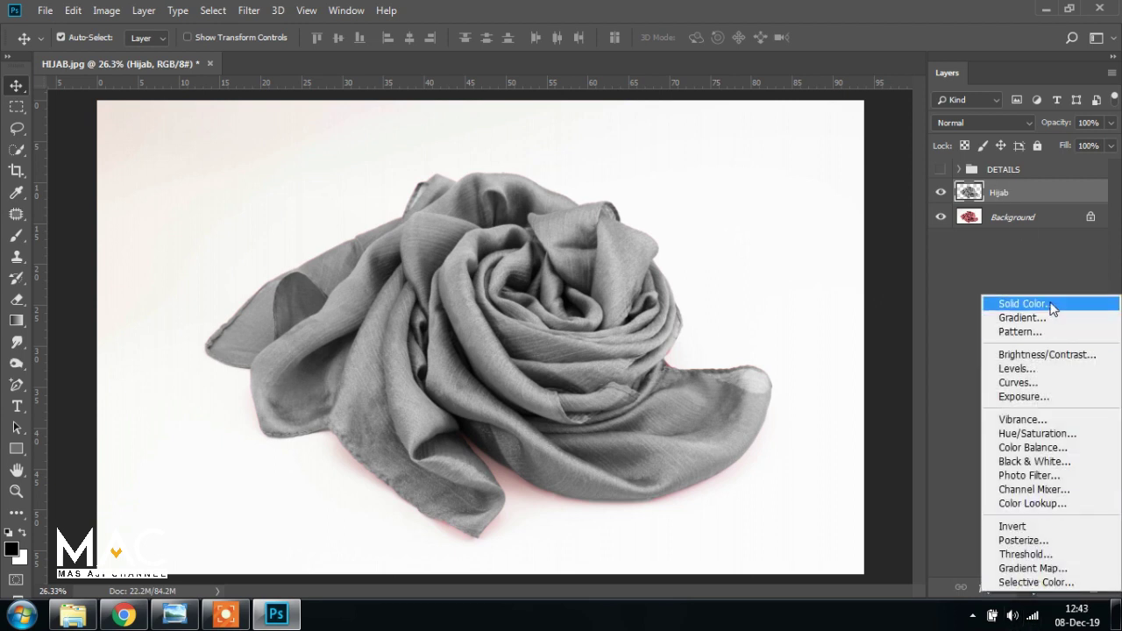
click(1022, 303)
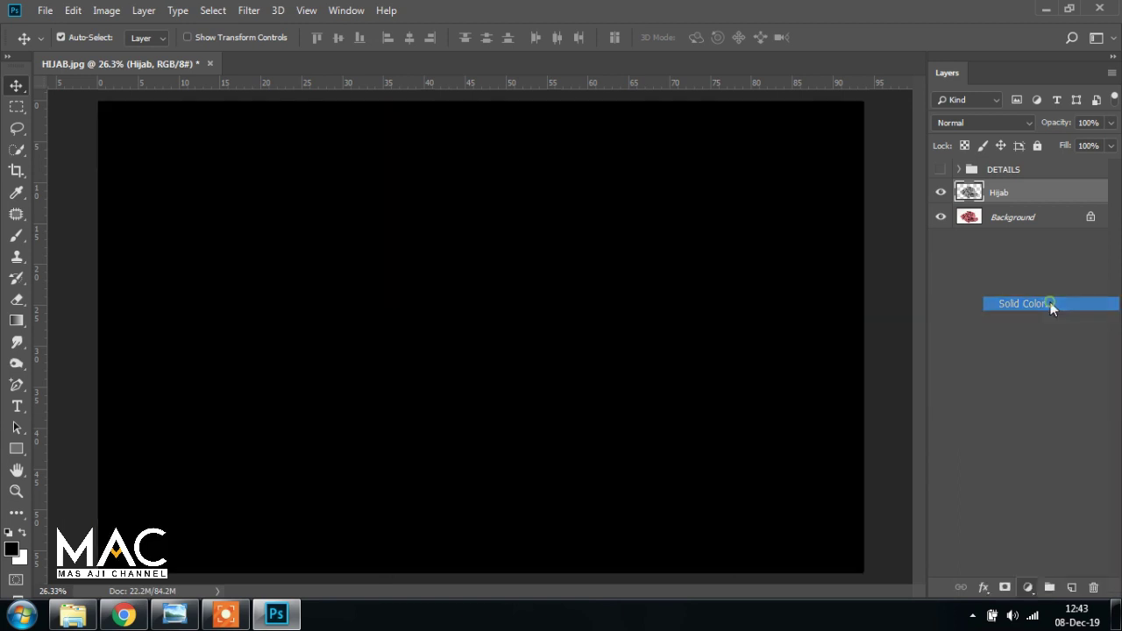
click(788, 178)
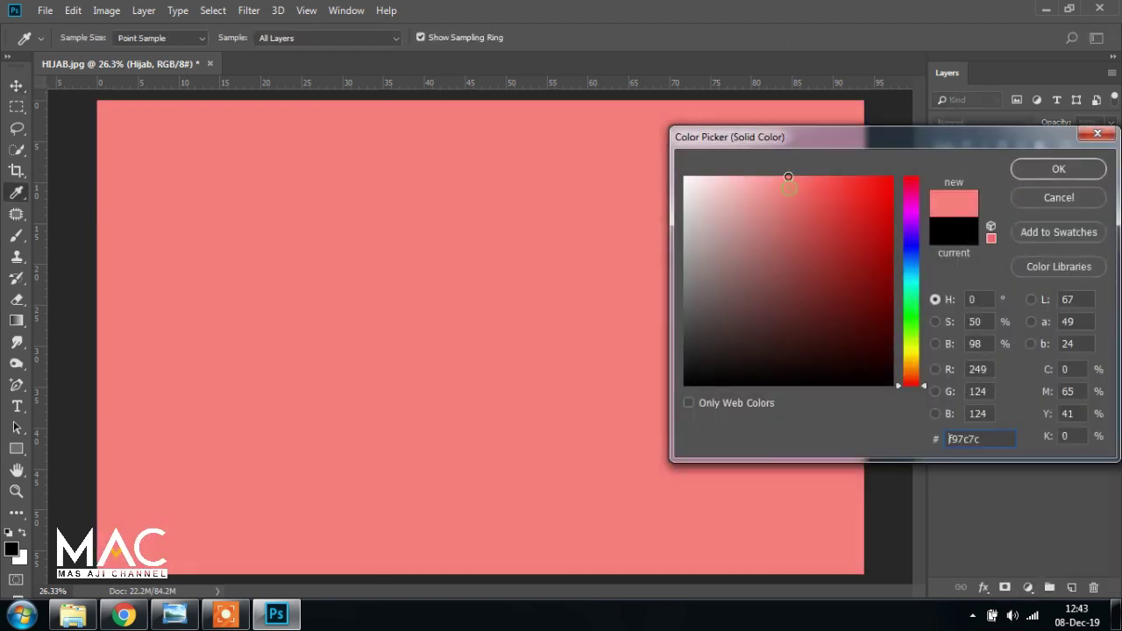
click(1040, 170)
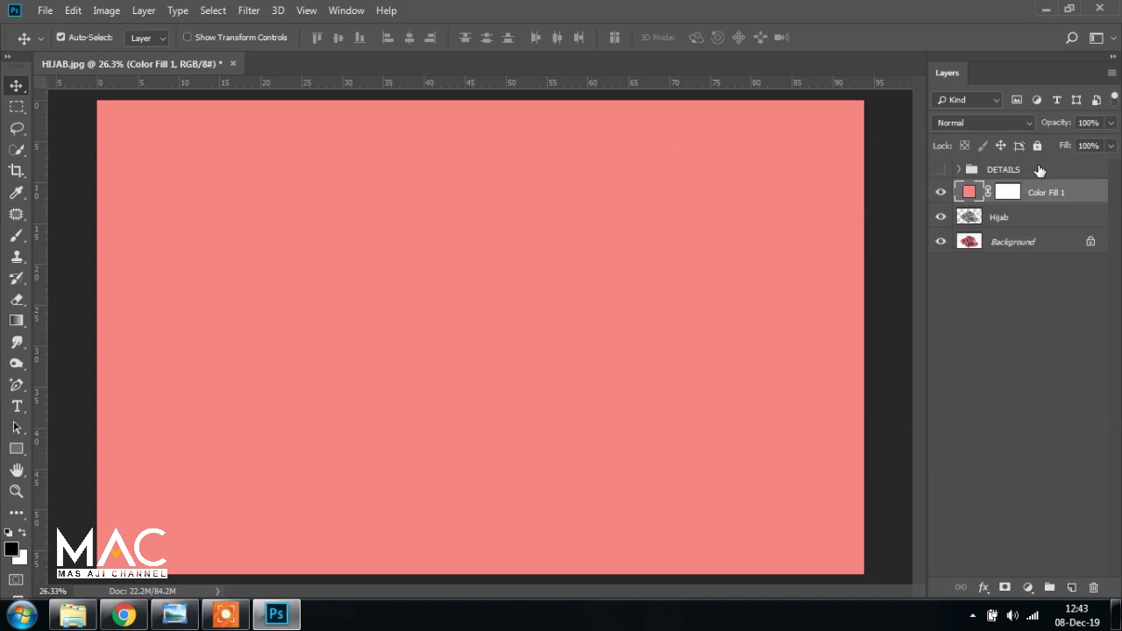
Clip Color Fill 1 to the Hijab layer and delete its mask
right_click(1038, 193)
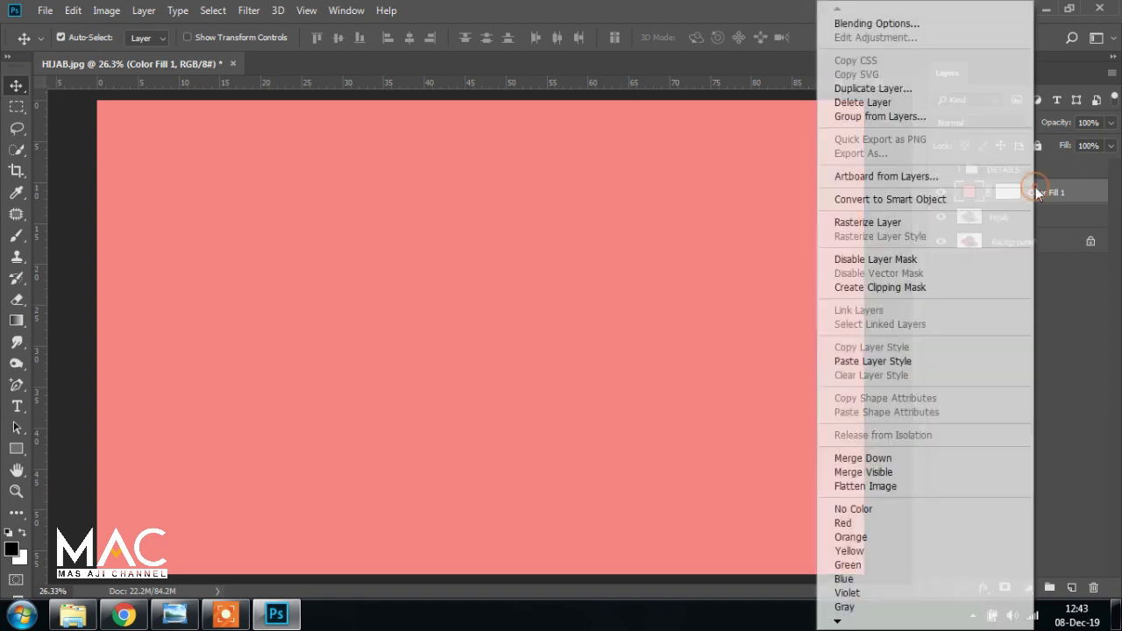
click(940, 286)
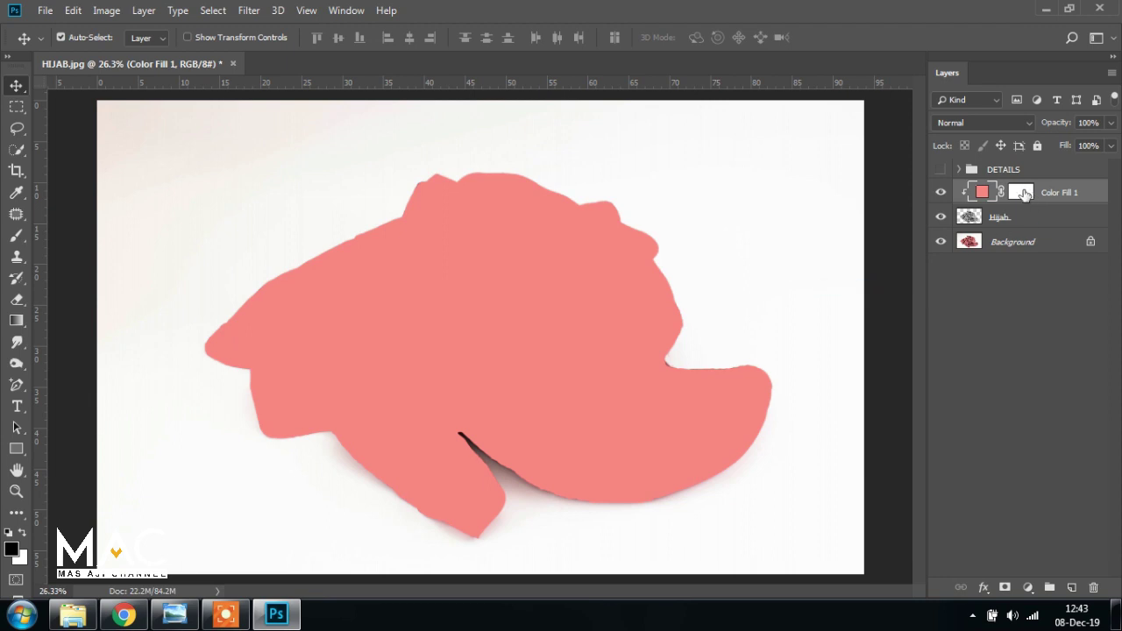
drag(1024, 193, 1098, 591)
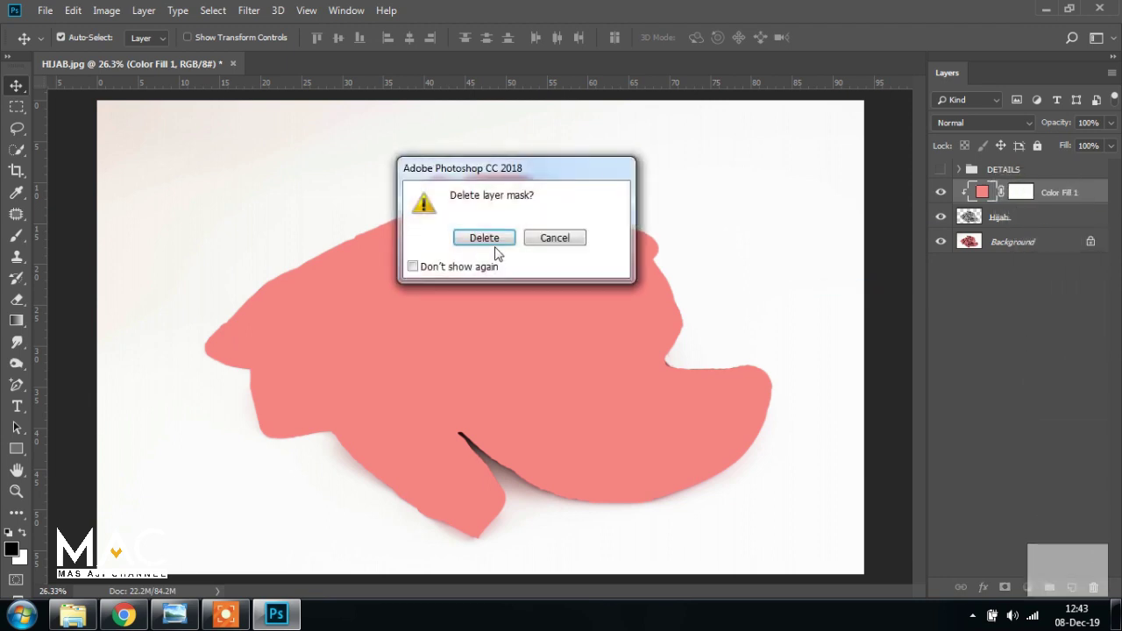
click(494, 238)
double_click(1023, 193)
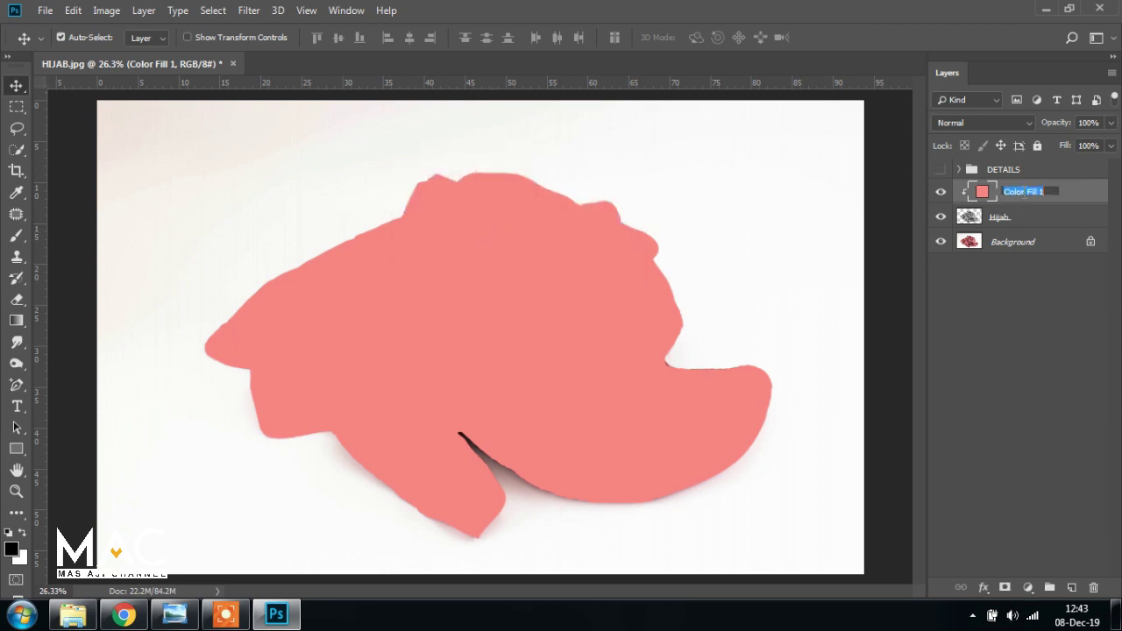
Rename the fill layer COLOR HERE, set it to Linear Burn, then show the reference email
key(BackSpace)
text(COLOR HERE)
key(Return)
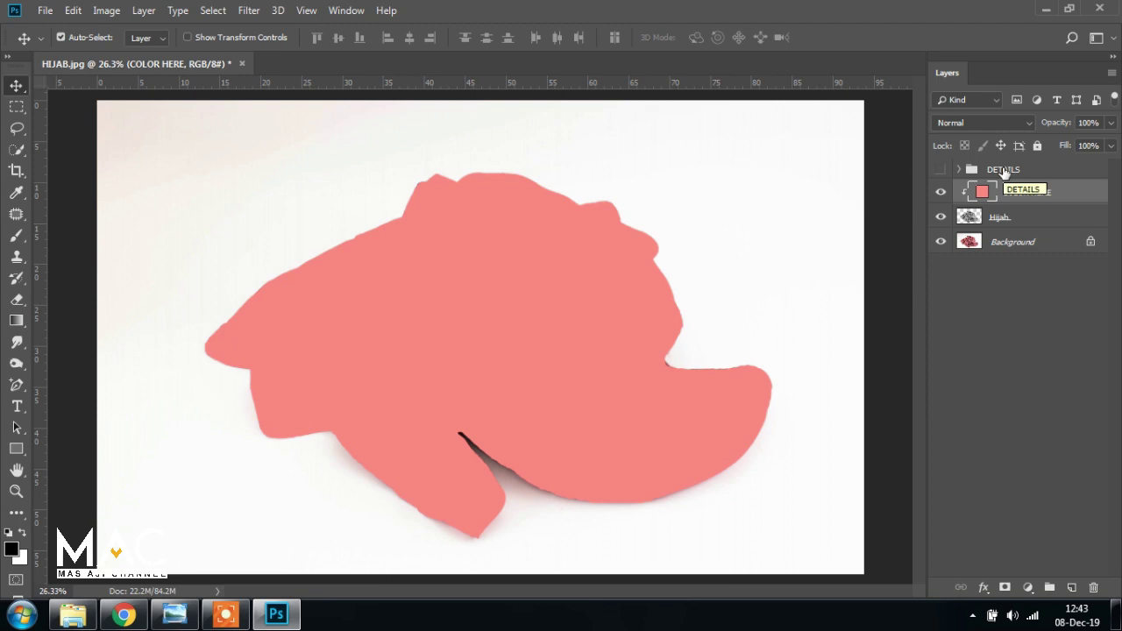
click(1014, 124)
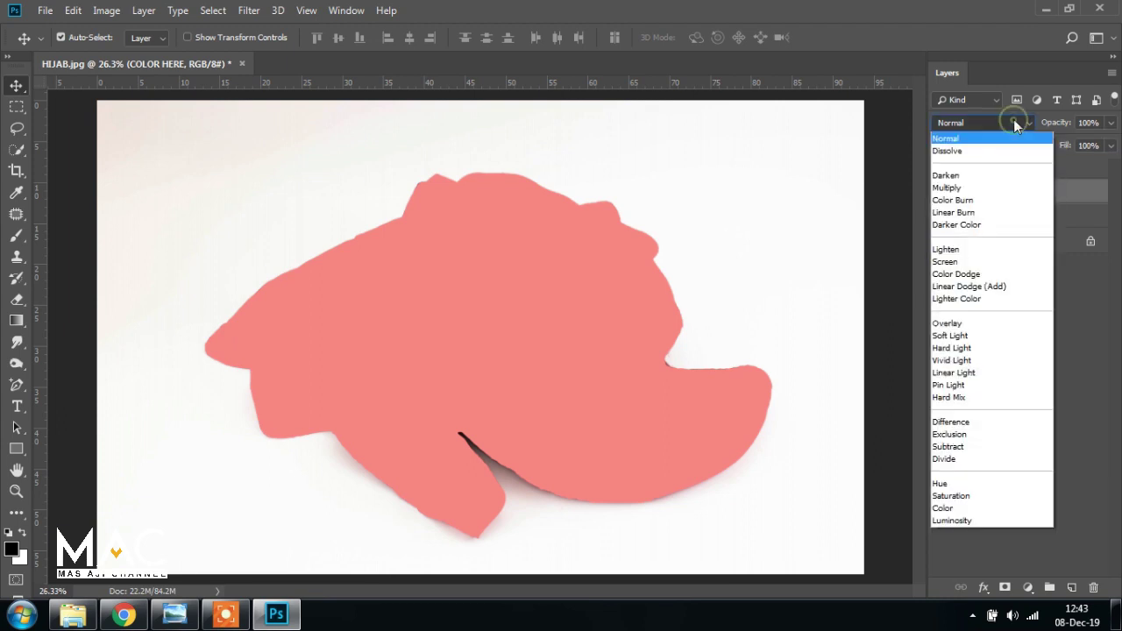
click(978, 213)
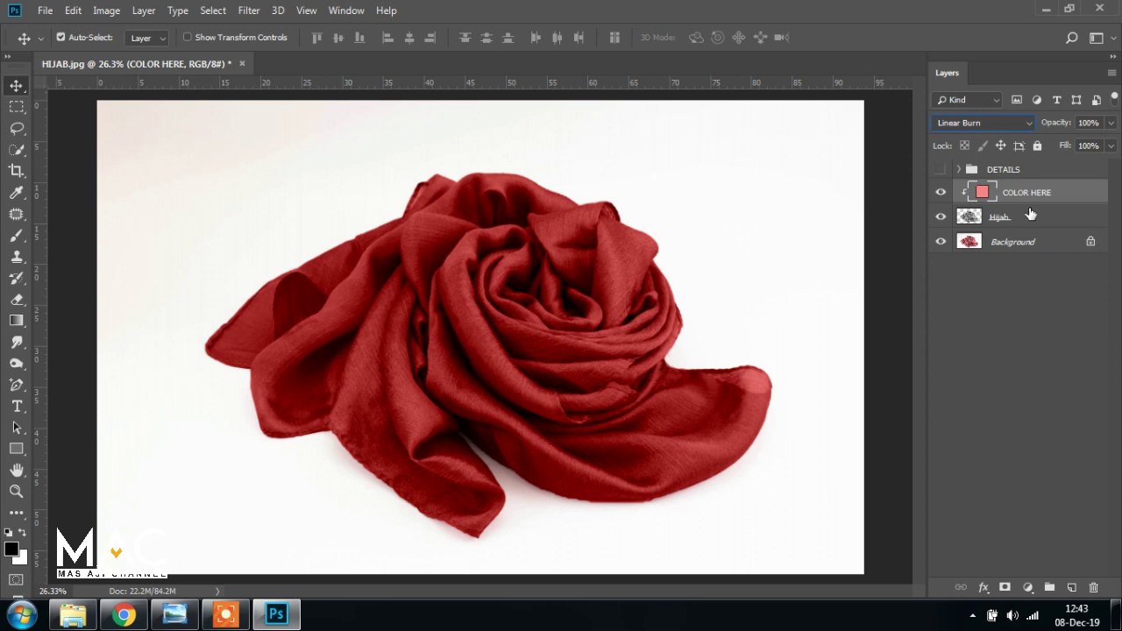
click(175, 615)
Add an empty layer above COLOR HERE and hide COLOR HERE to reveal the grey scarf
click(1071, 588)
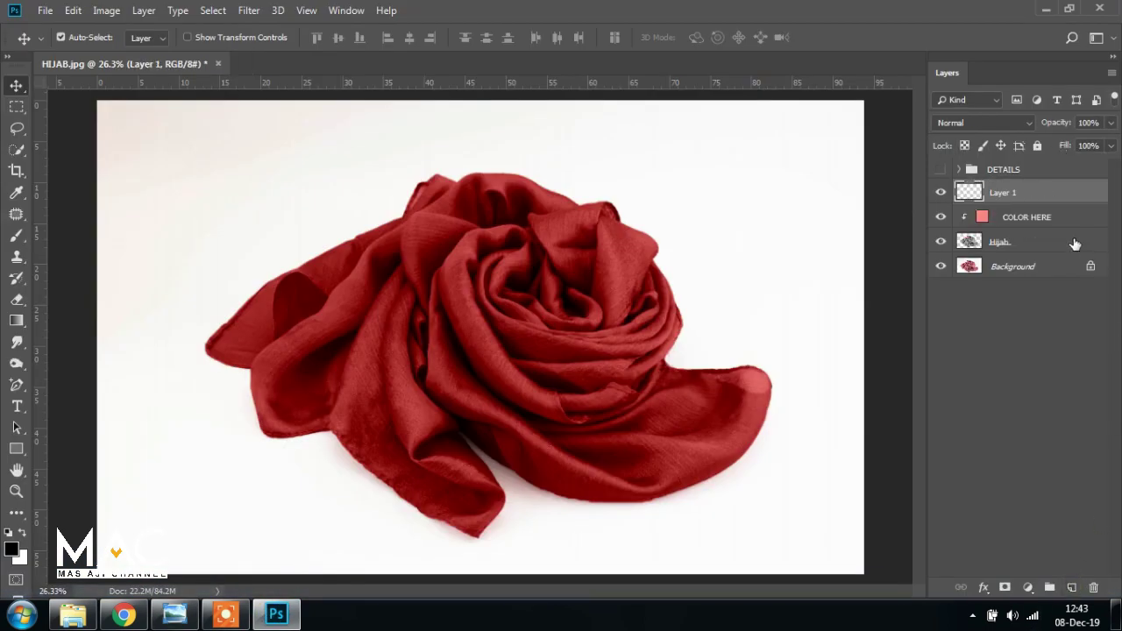
click(1041, 217)
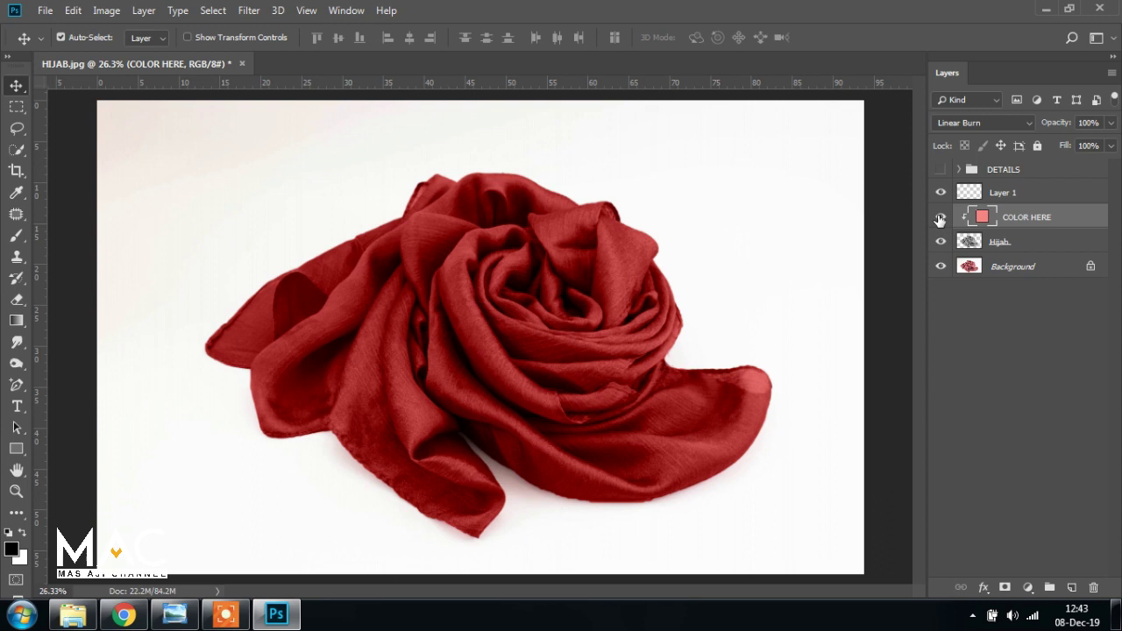
click(941, 217)
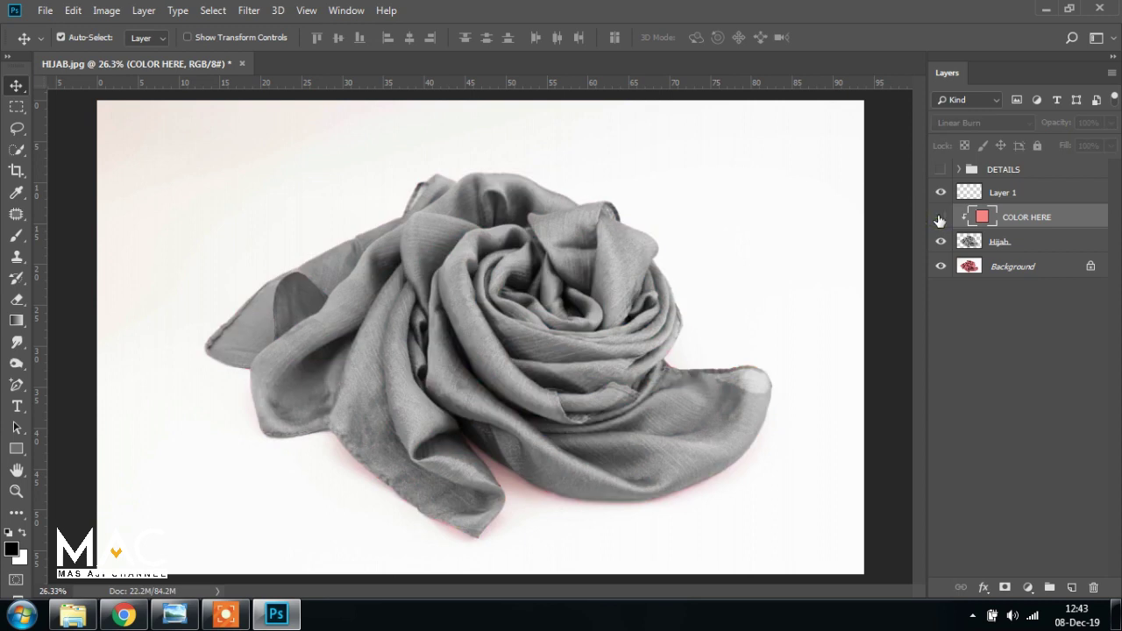
Draw a red-filled rectangle covering the whole scarf with the Rectangle Tool
click(16, 450)
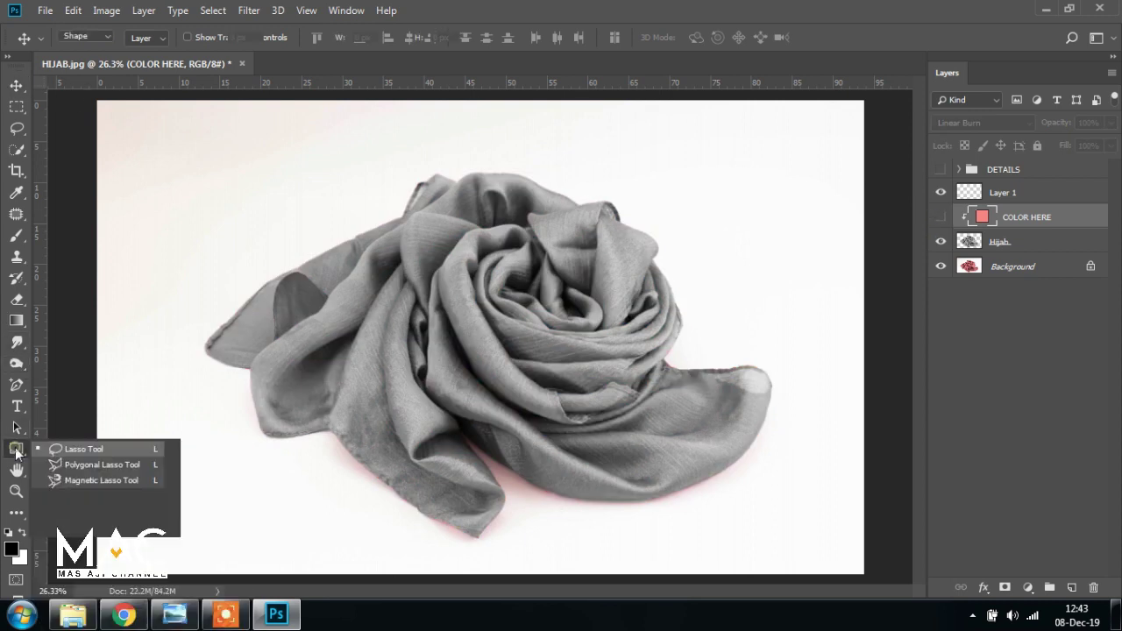
click(78, 450)
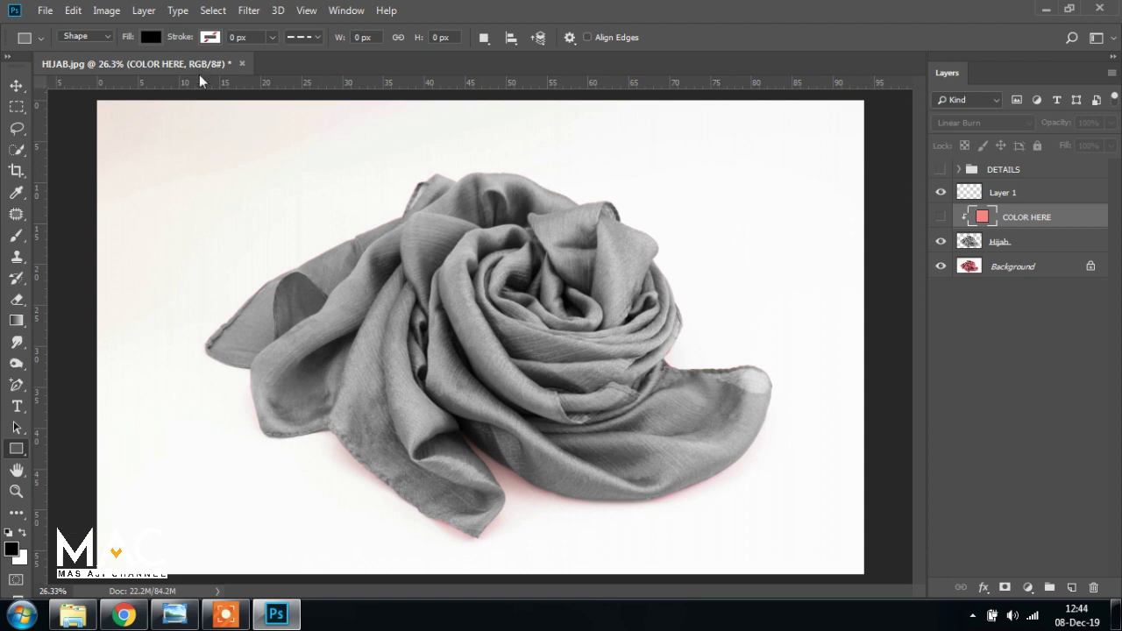
click(151, 37)
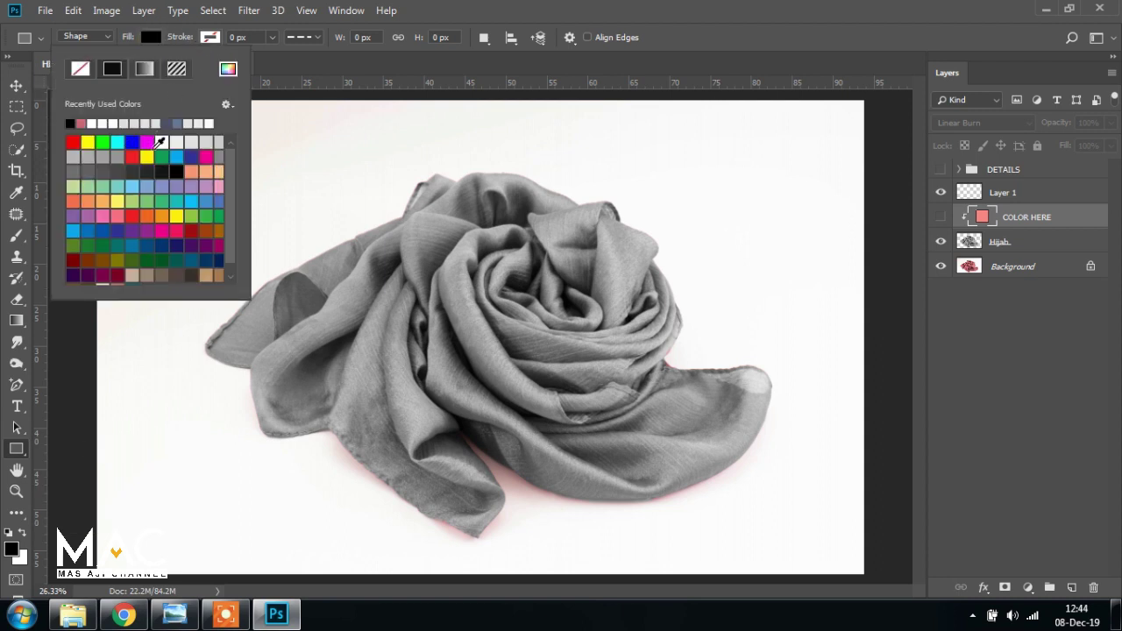
click(132, 156)
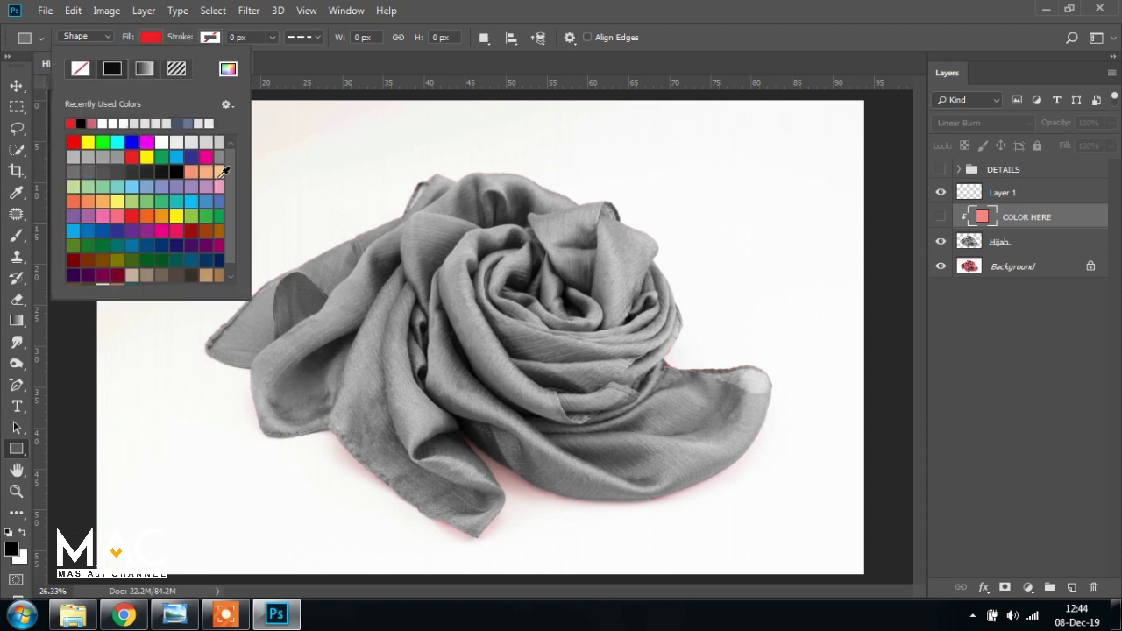
click(16, 449)
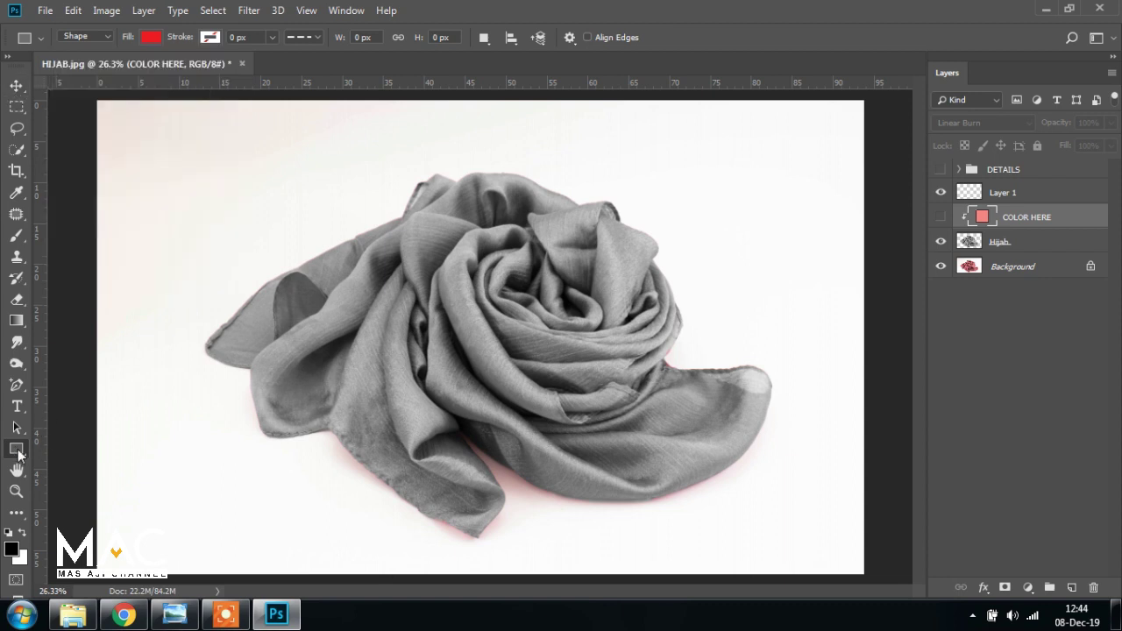
mouse_move(180, 125)
mouse_down()
mouse_move(789, 548)
mouse_move(776, 546)
mouse_move(795, 548)
mouse_up()
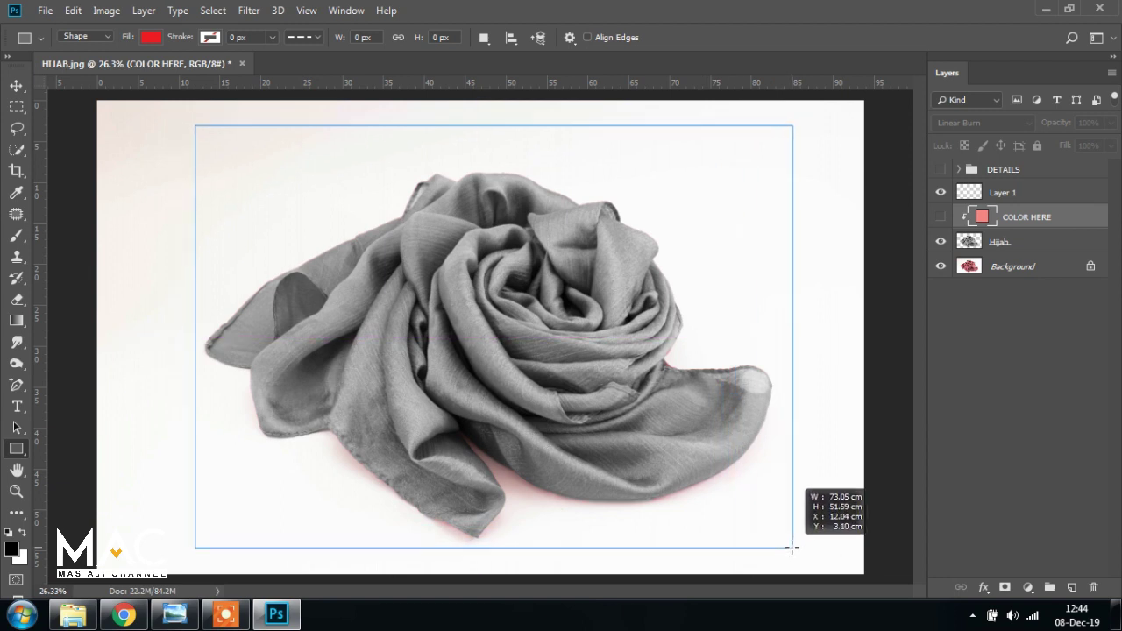
mouse_move(796, 548)
mouse_down()
mouse_move(776, 545)
mouse_move(784, 458)
mouse_move(776, 545)
mouse_up()
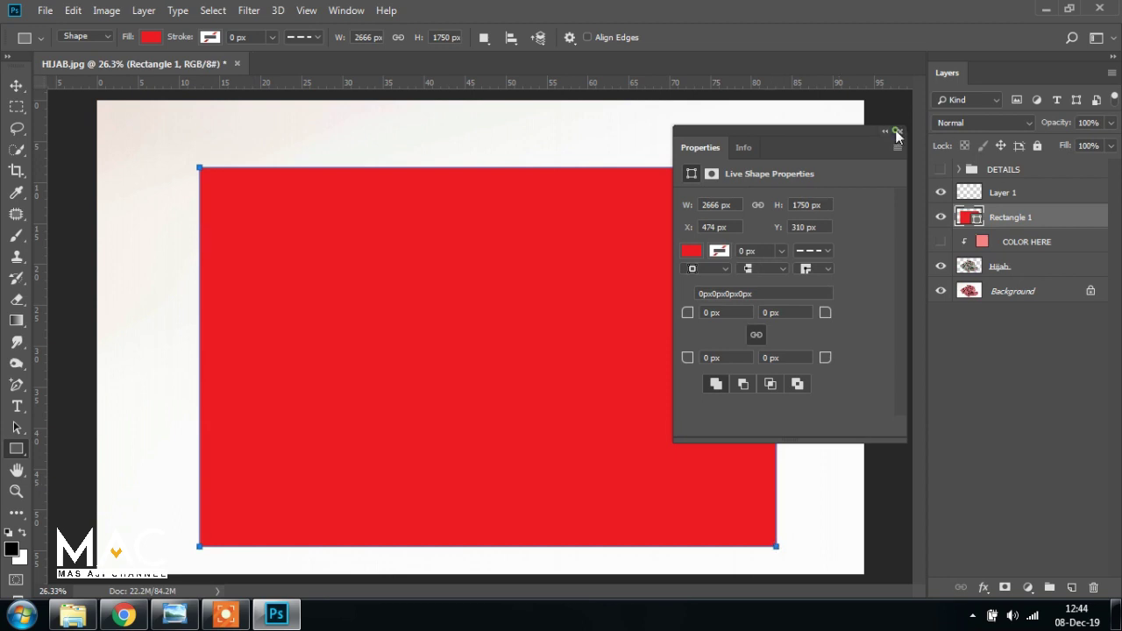
Rename the Rectangle 1 layer to TEXTURE HERE
click(900, 132)
click(17, 86)
click(17, 86)
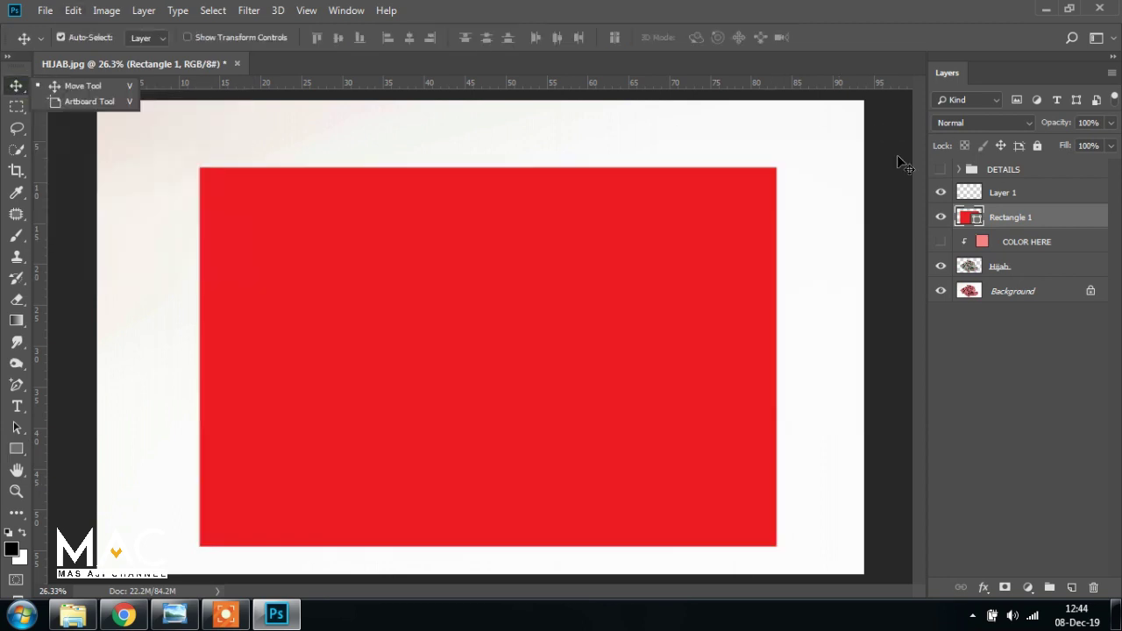
double_click(1018, 218)
text(TEXTURE)
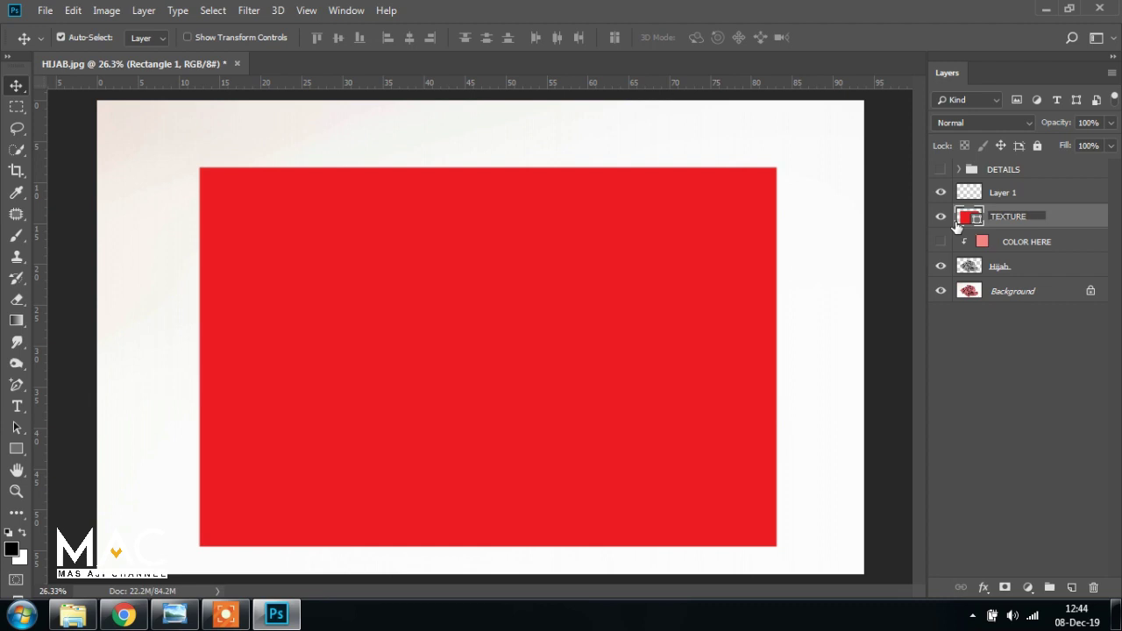
text(HERE)
key(Return)
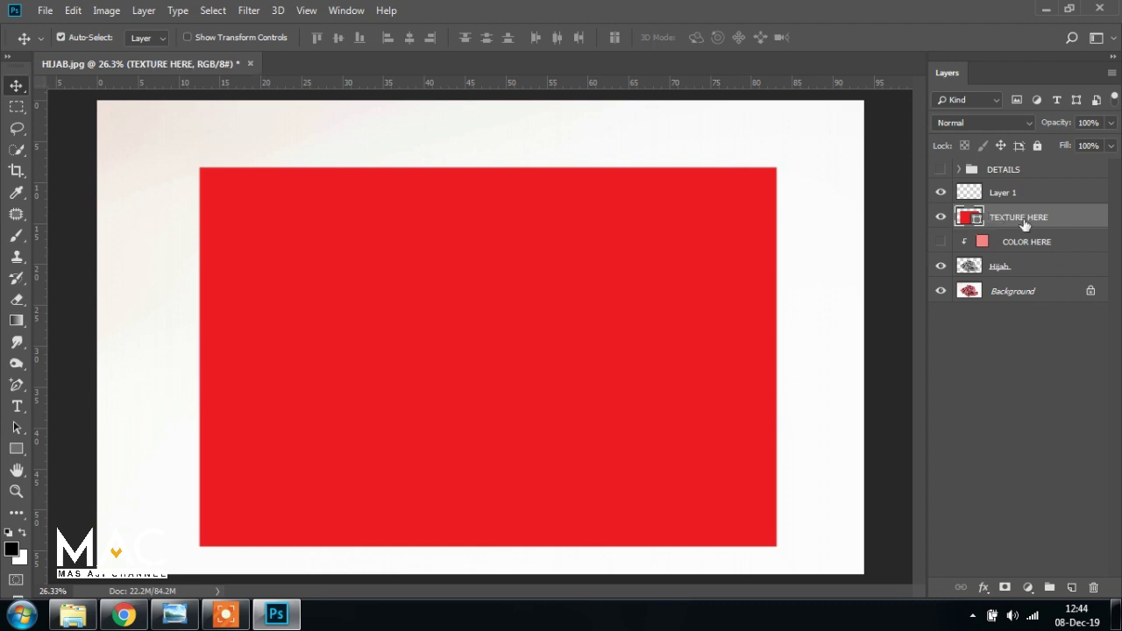
Convert the TEXTURE HERE layer into a smart object
right_click(1041, 223)
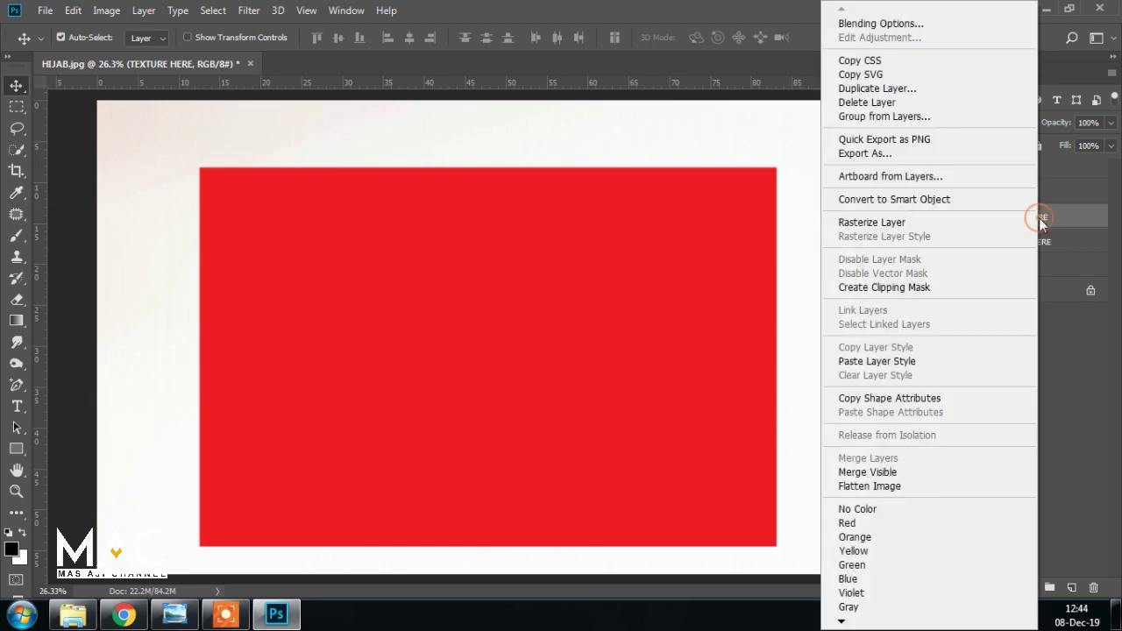
click(956, 201)
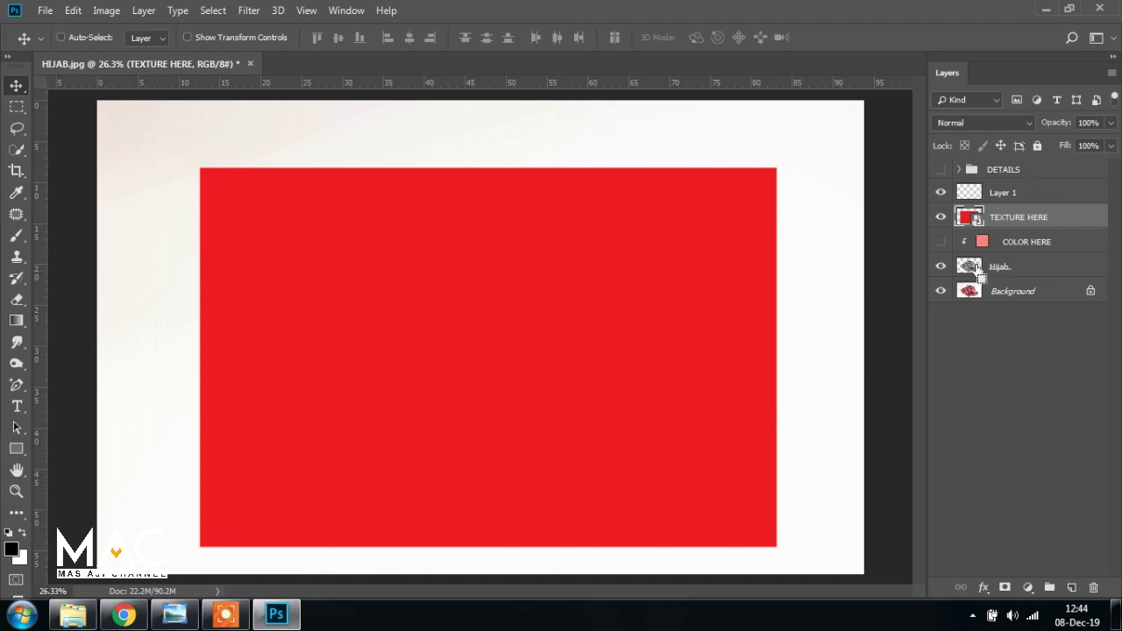
key(ctrl)
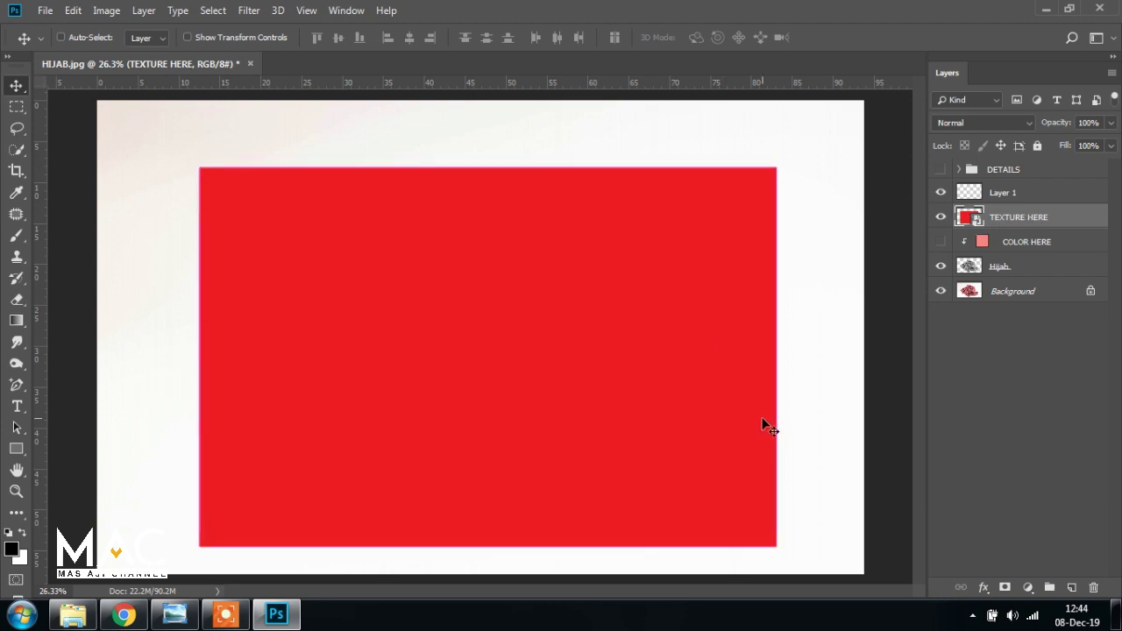
Mask TEXTURE HERE to the Hijab layer's outline and preview the HIJAB 2 reference image
ctrl+click(969, 267)
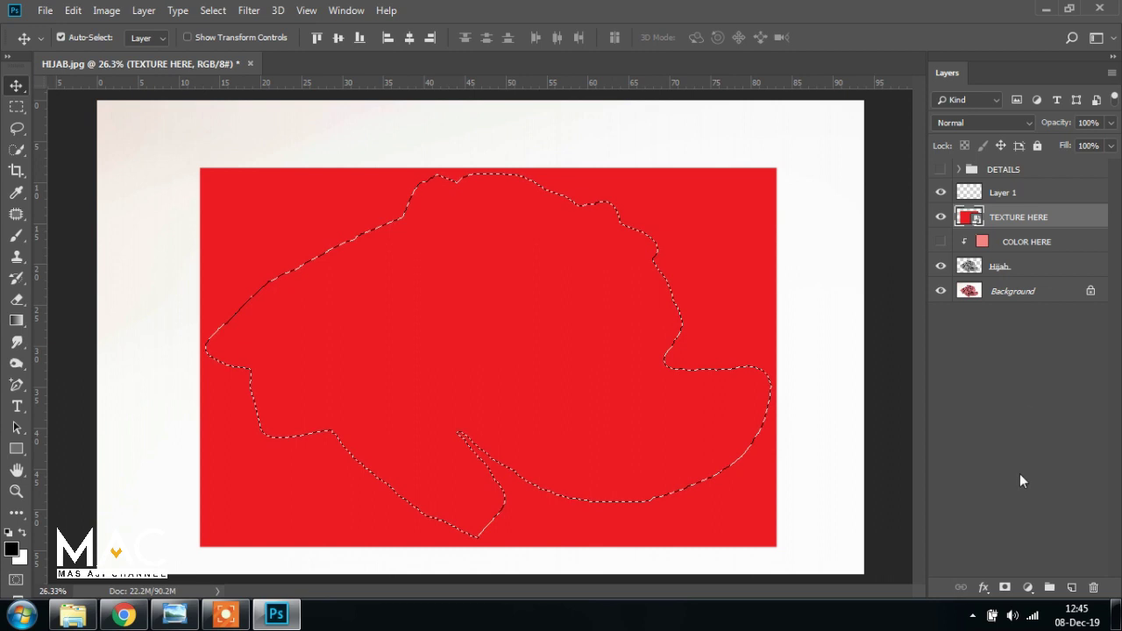
click(1005, 588)
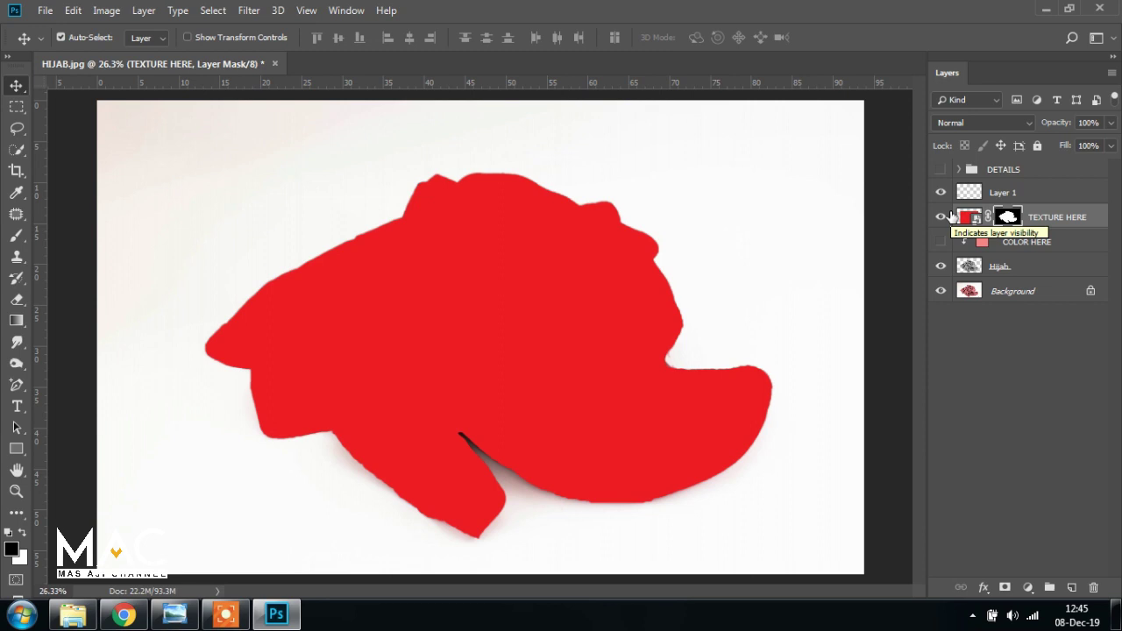
click(73, 613)
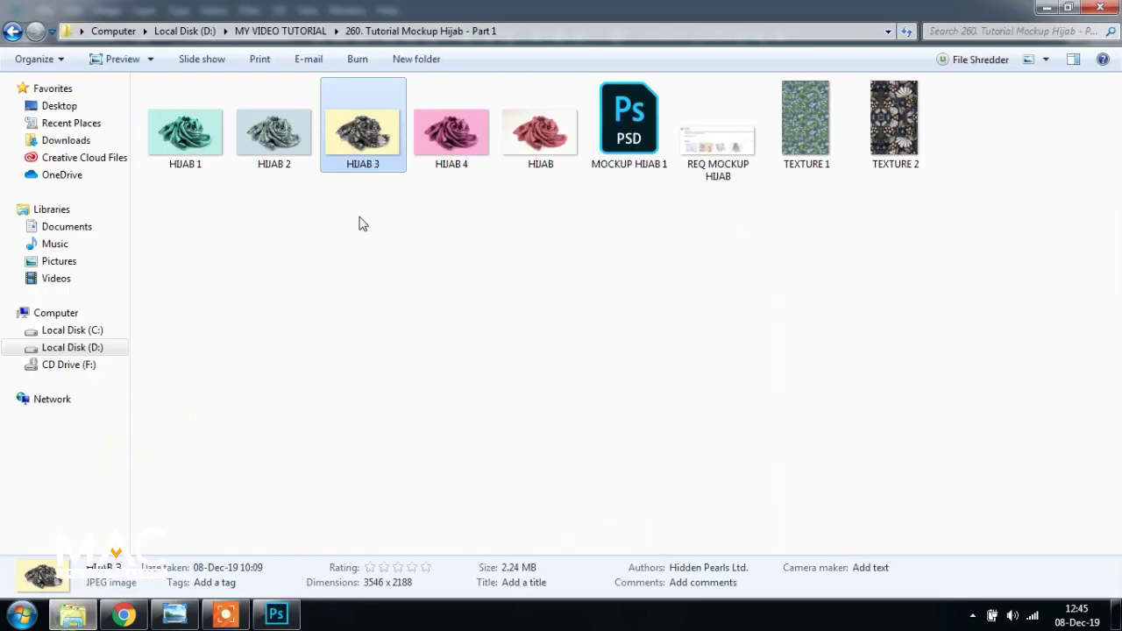
click(263, 162)
double_click(288, 142)
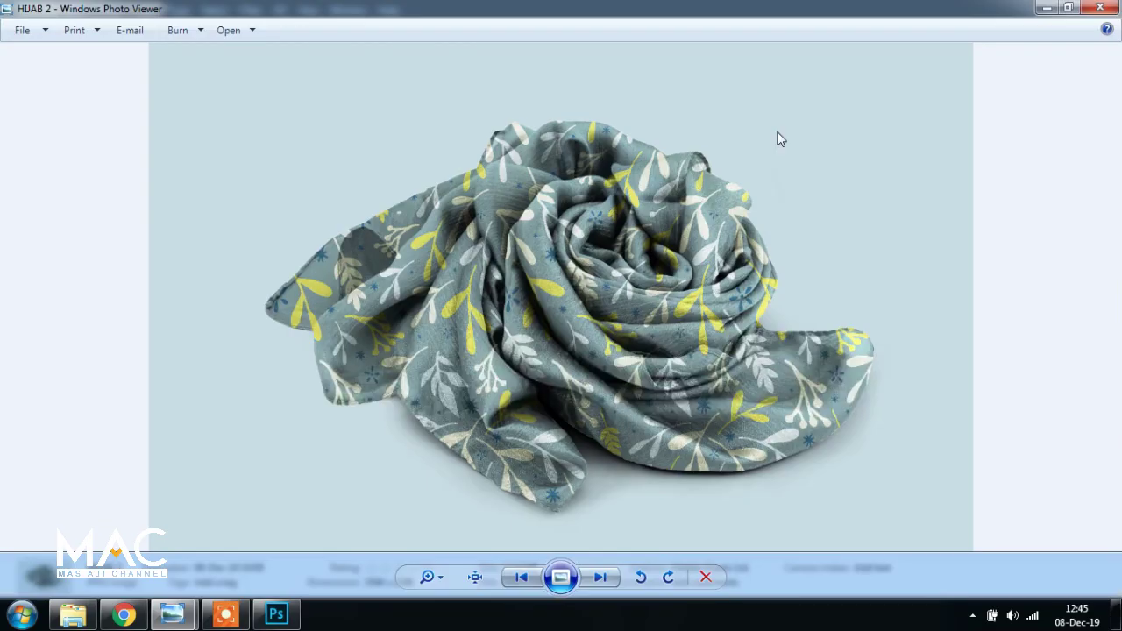
click(1101, 7)
Open the TEXTURE HERE smart object's contents for editing
click(812, 132)
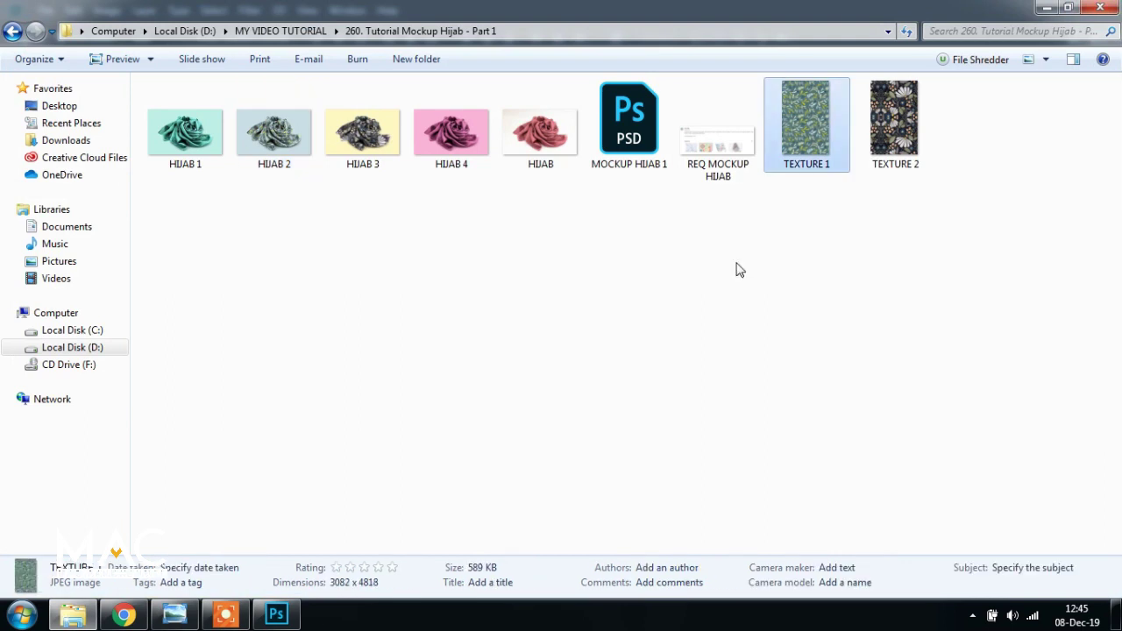
click(276, 614)
double_click(969, 218)
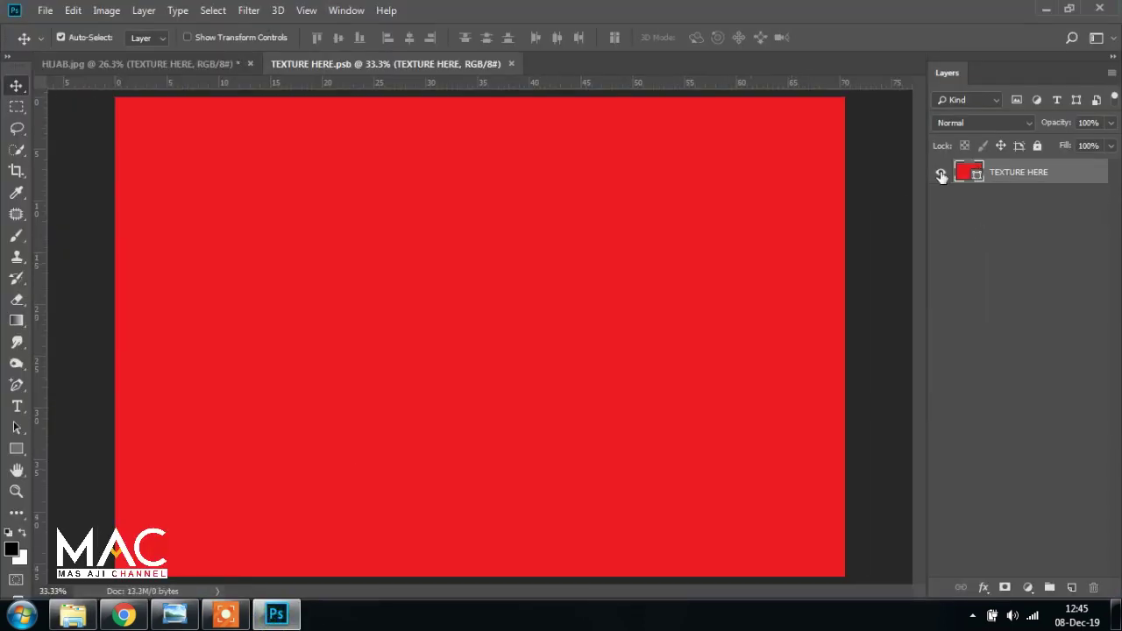
Hide the red fill and place the TEXTURE 1 image embedded inside the smart object
click(941, 172)
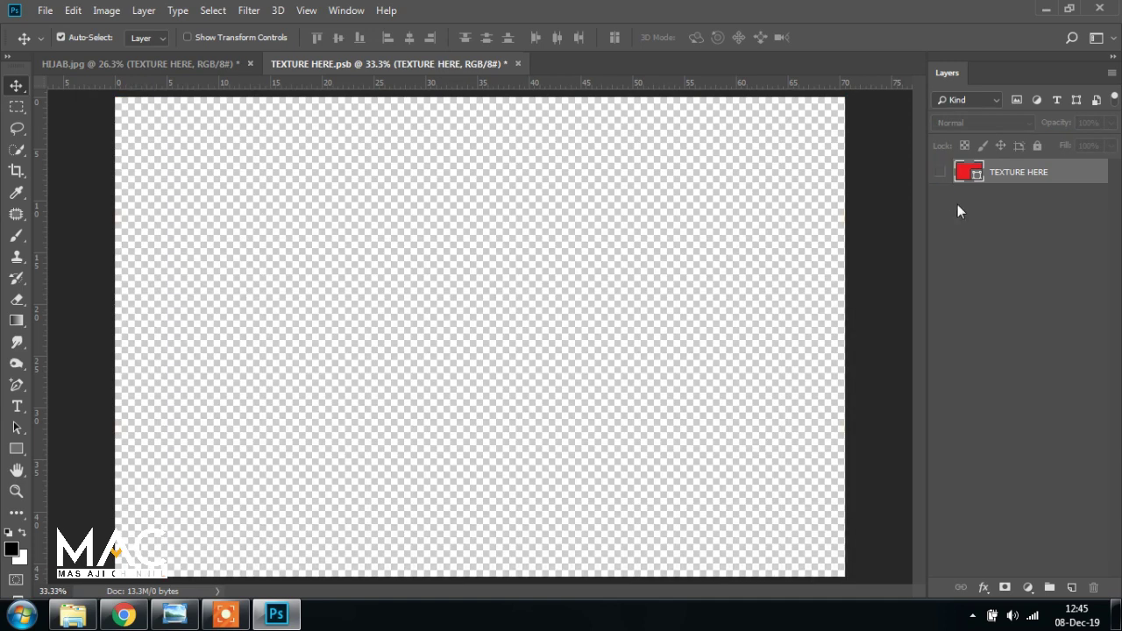
click(44, 12)
click(142, 303)
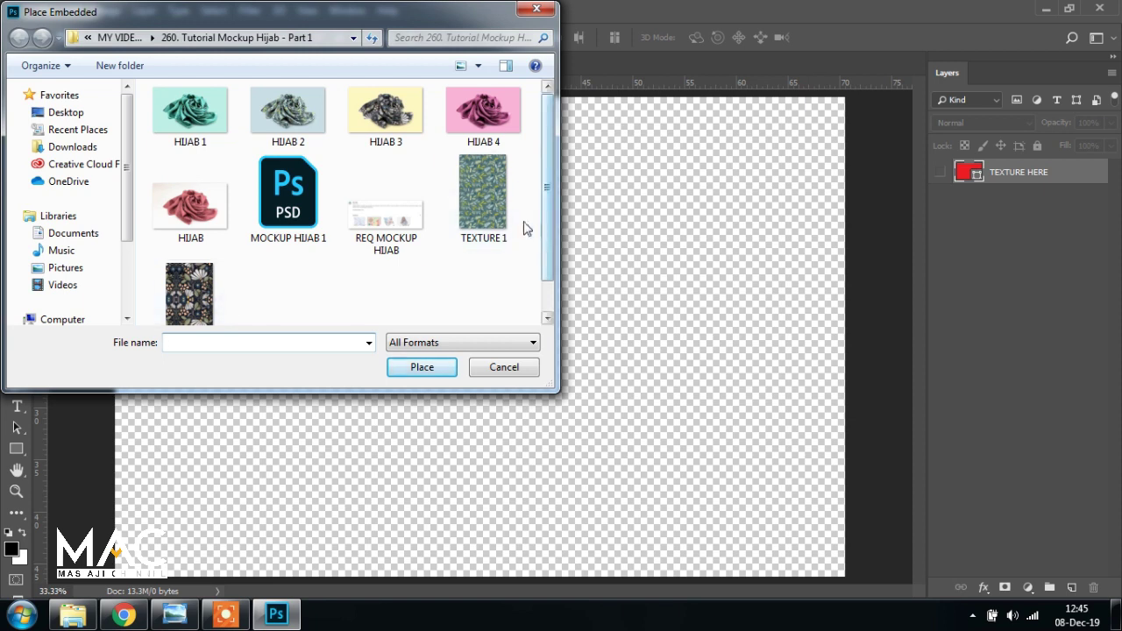
click(524, 230)
click(427, 367)
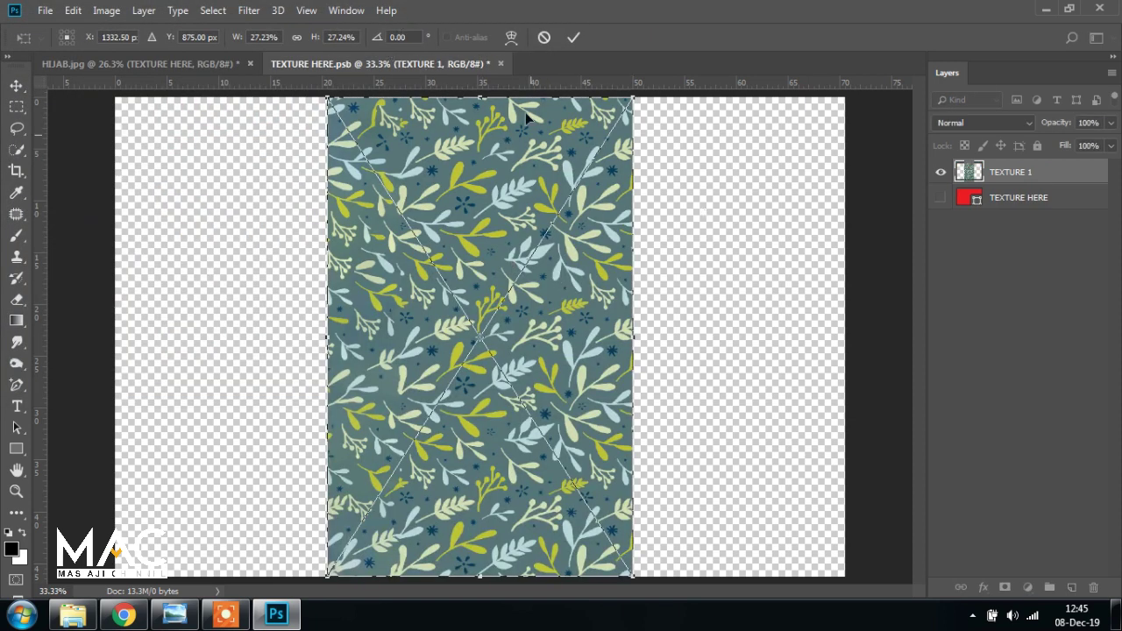
Rotate the texture 90°, stretch it to fill the canvas, and close the document
click(409, 38)
text(90)
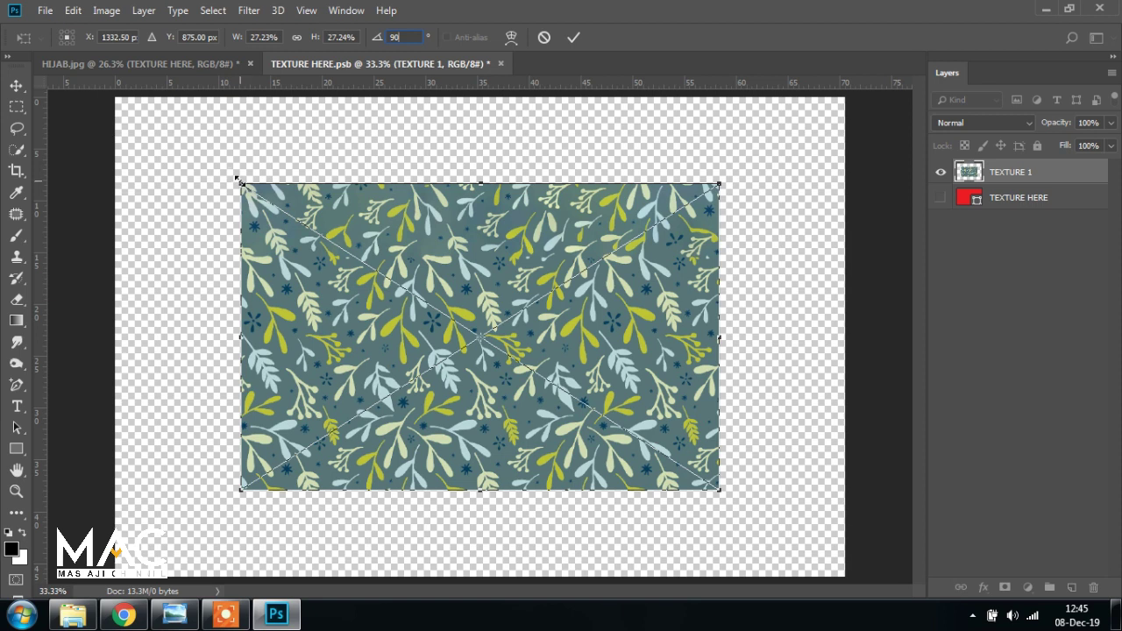
drag(238, 179, 112, 129)
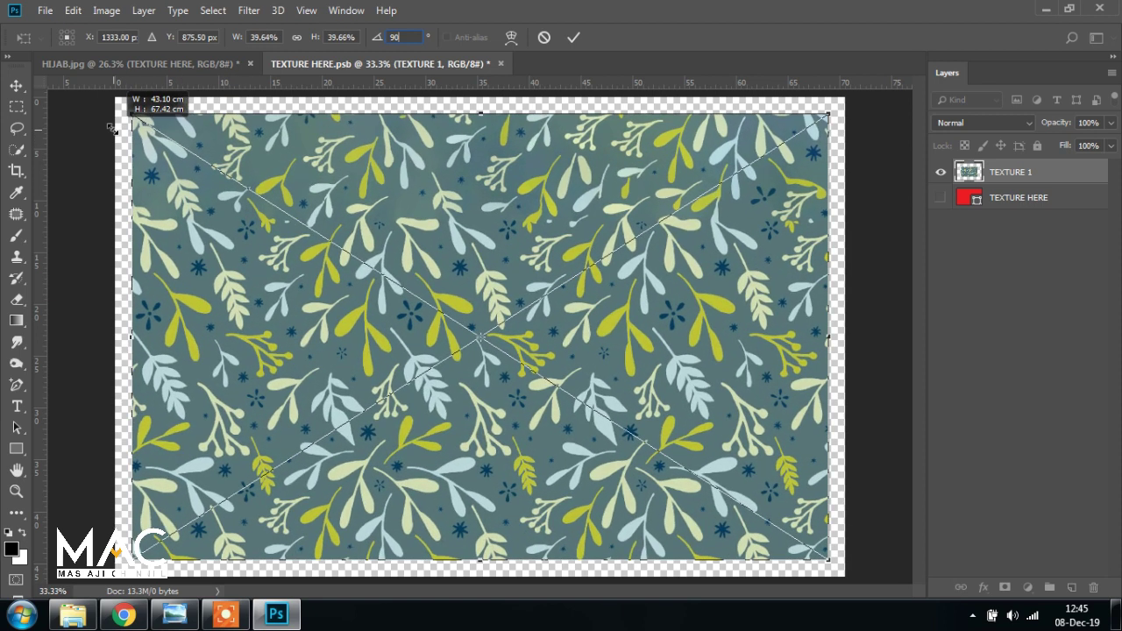
drag(112, 129, 114, 100)
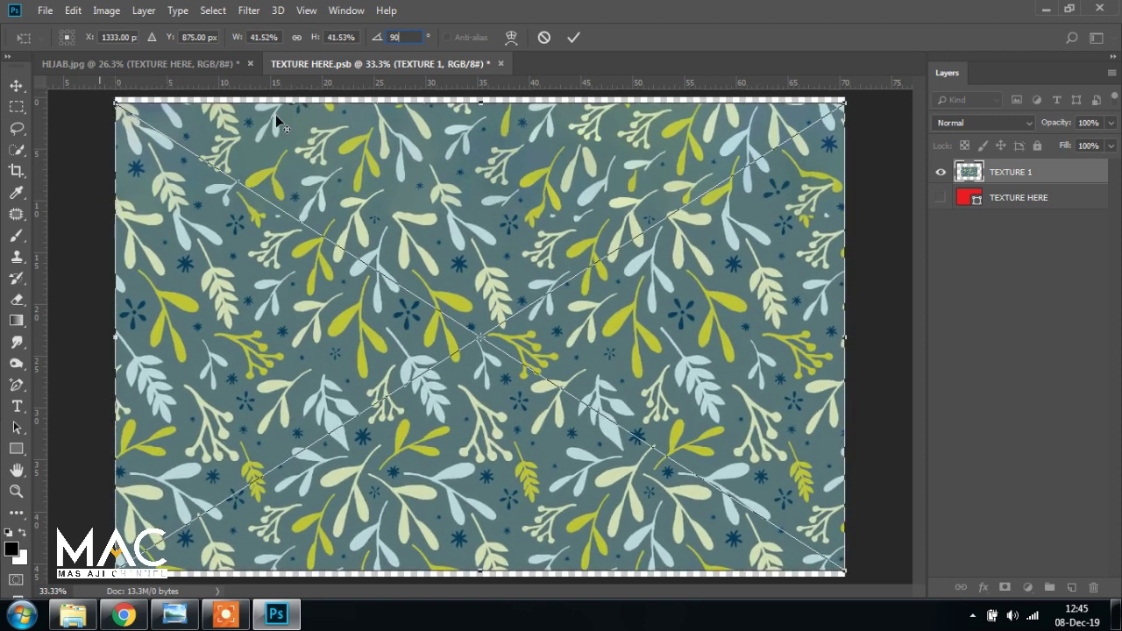
drag(476, 102, 478, 95)
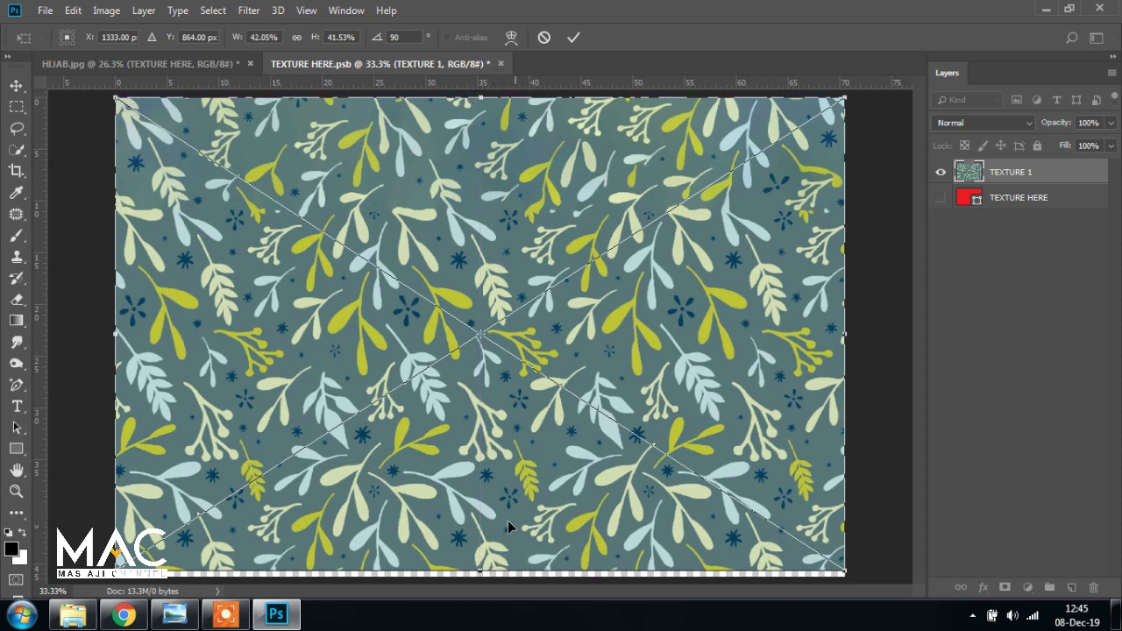
drag(478, 575, 481, 580)
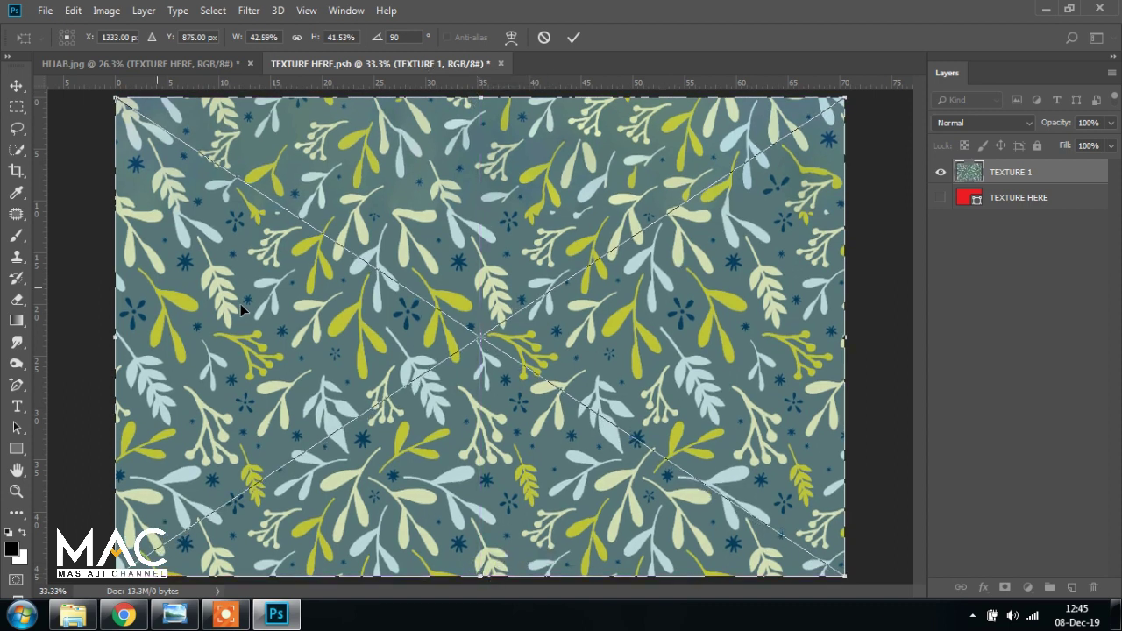
key(Return)
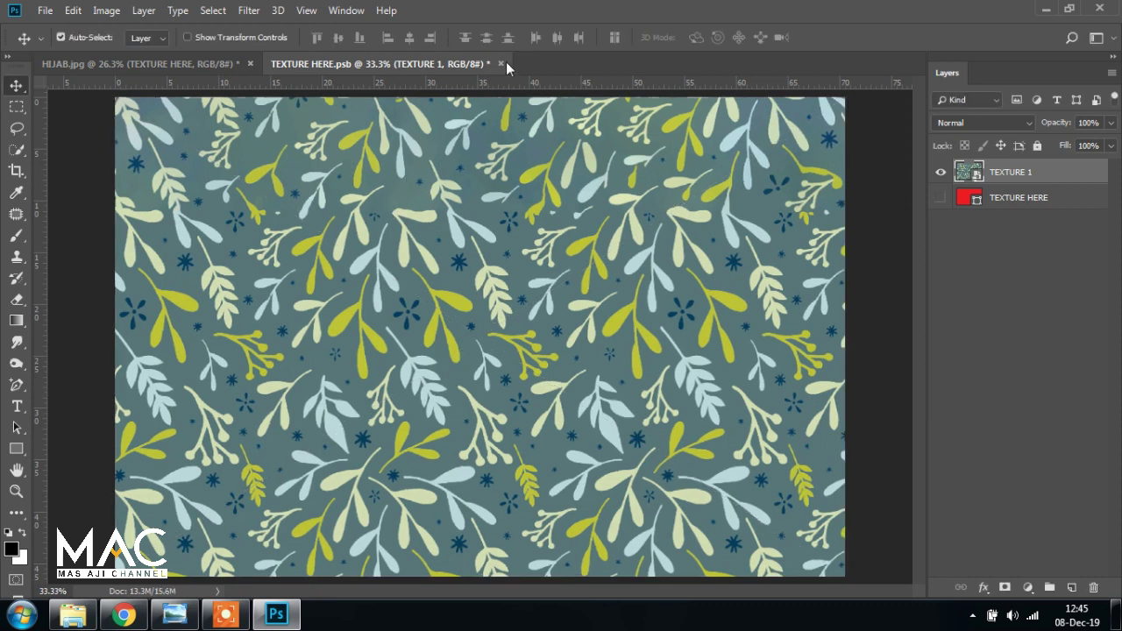
click(500, 63)
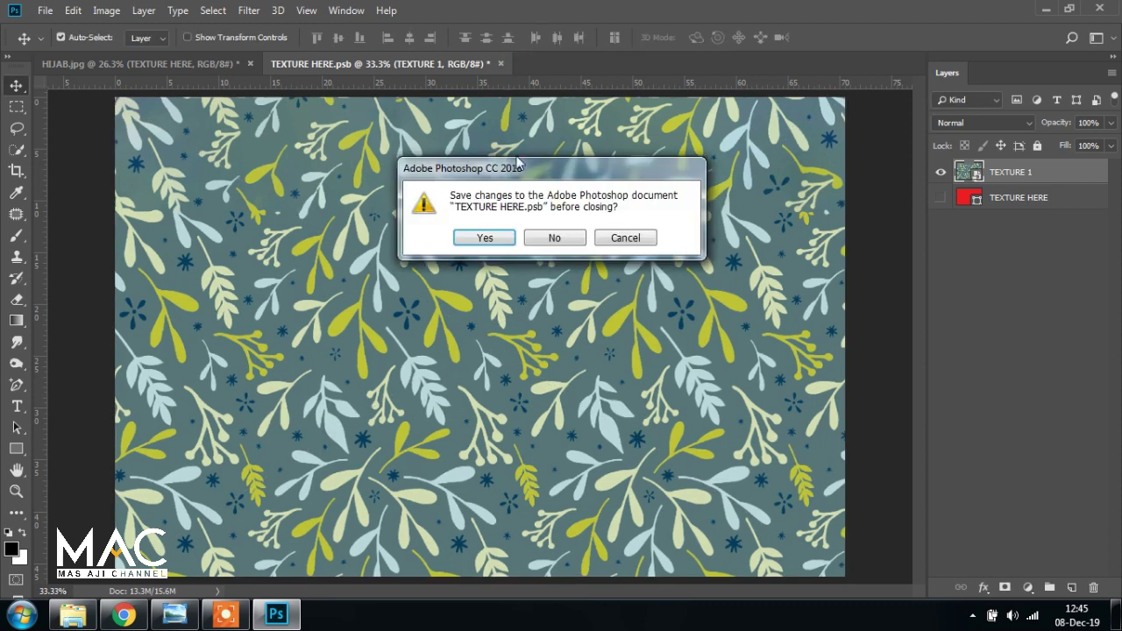
Save the texture changes, delete the empty Layer 1, and open the HIJAB 2 reference image
click(504, 238)
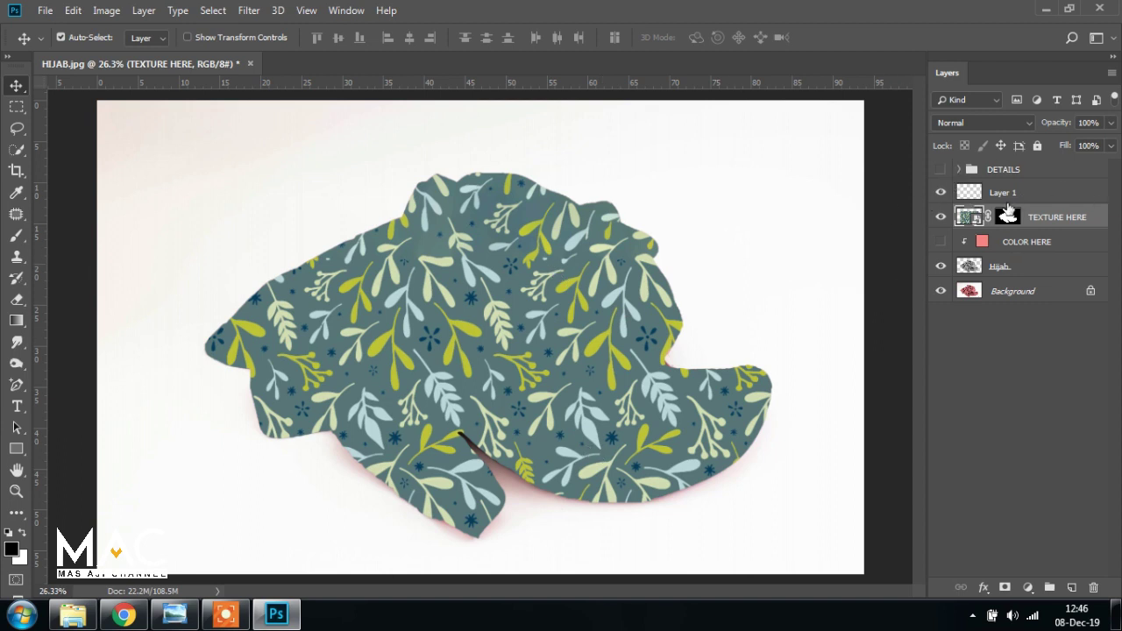
mouse_move(1009, 192)
mouse_down()
mouse_move(1107, 595)
mouse_move(1094, 589)
mouse_up()
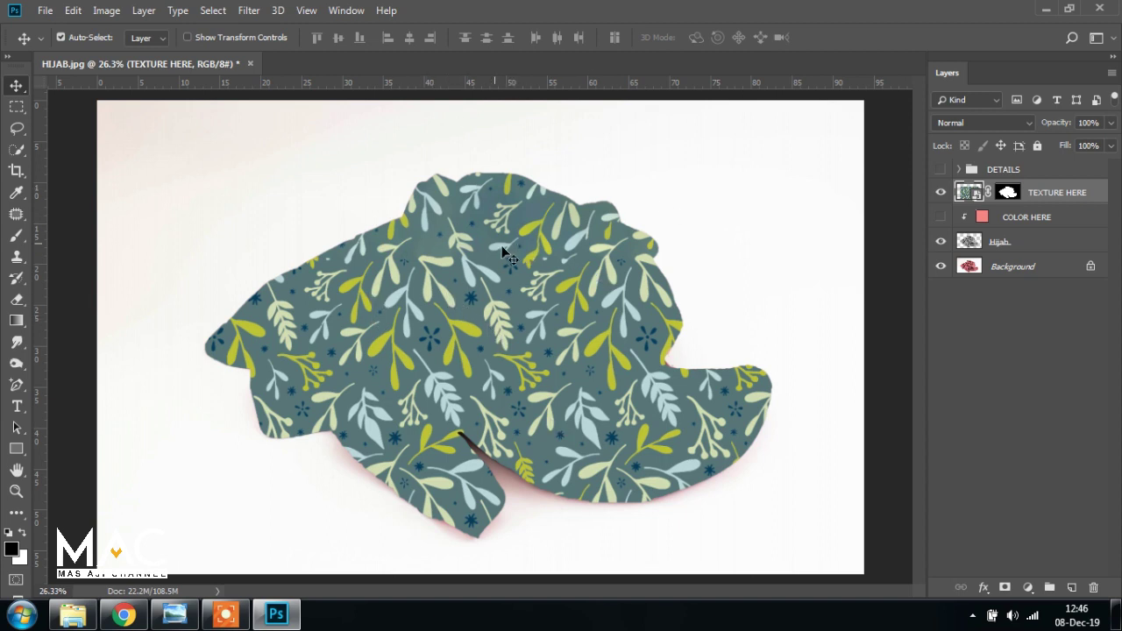
click(167, 617)
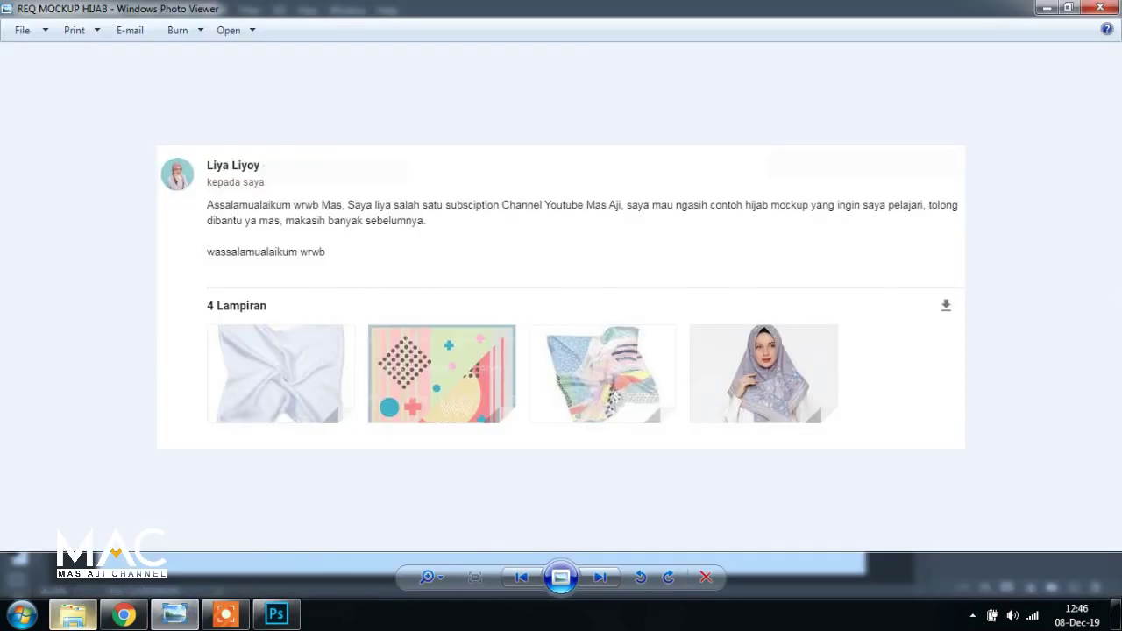
click(73, 617)
double_click(294, 156)
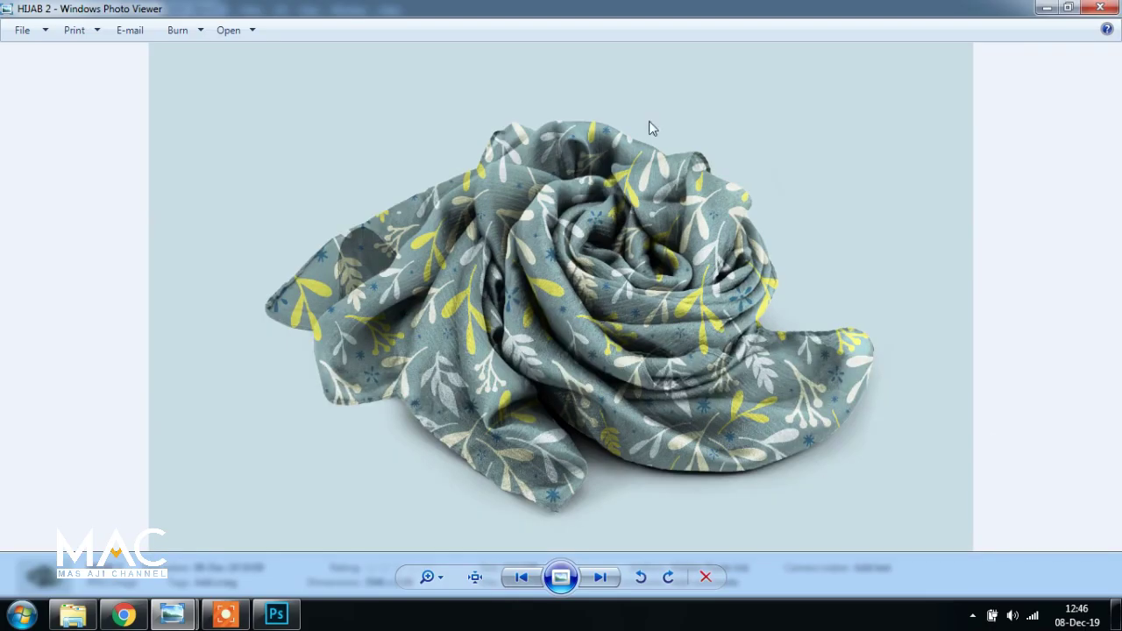
Show and expand the DETAILS group, setting Light 1 to Multiply and Light 2 to Overlay
click(276, 615)
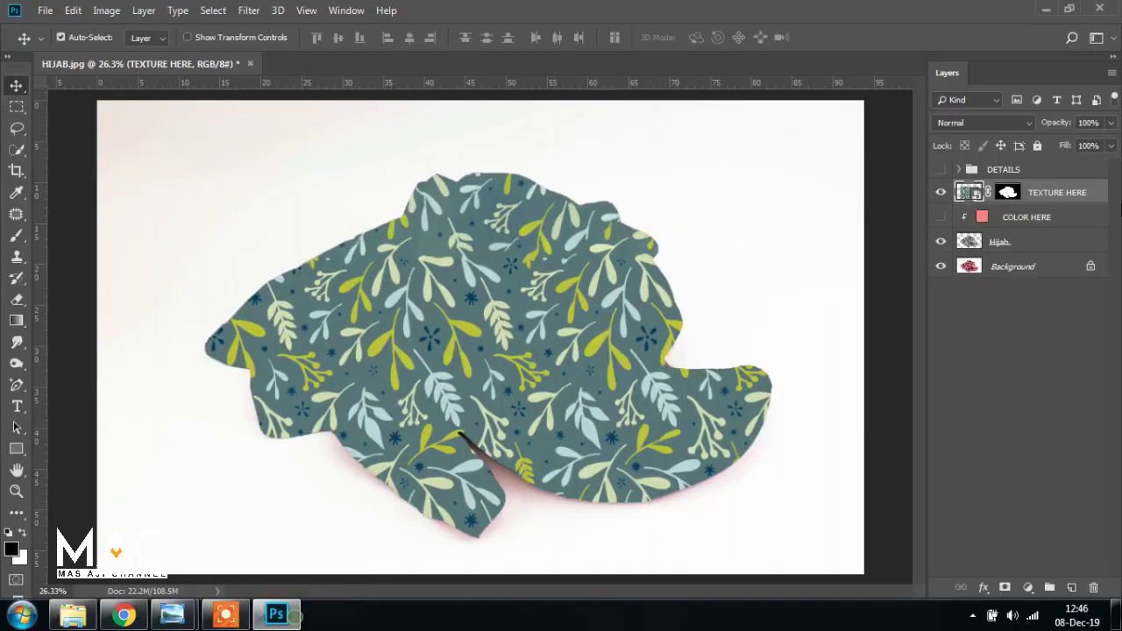
click(939, 169)
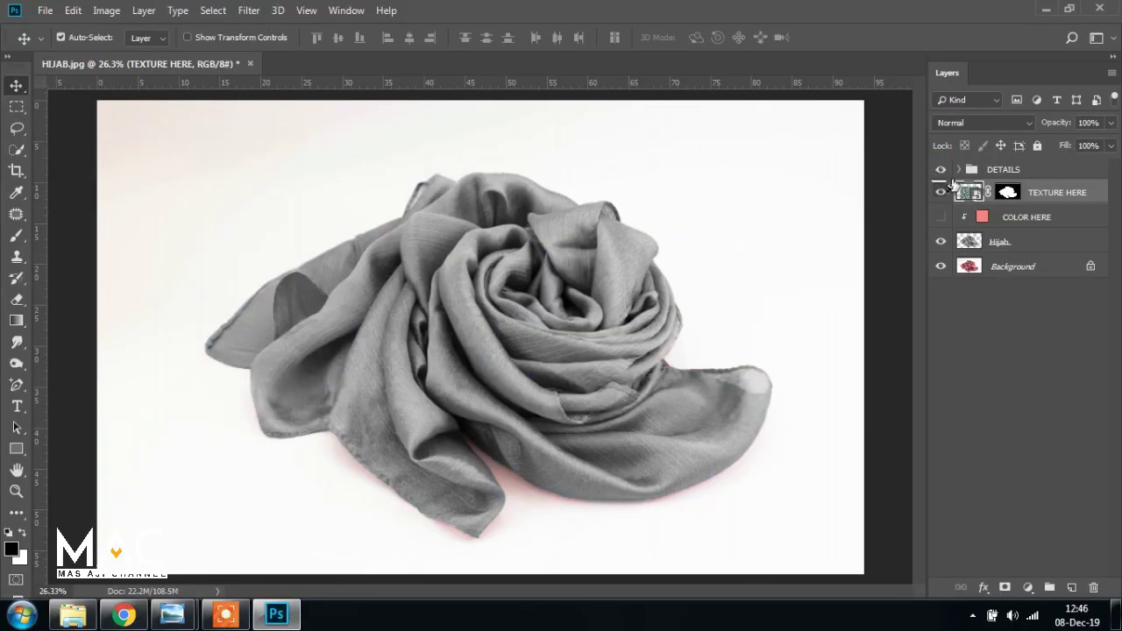
click(959, 169)
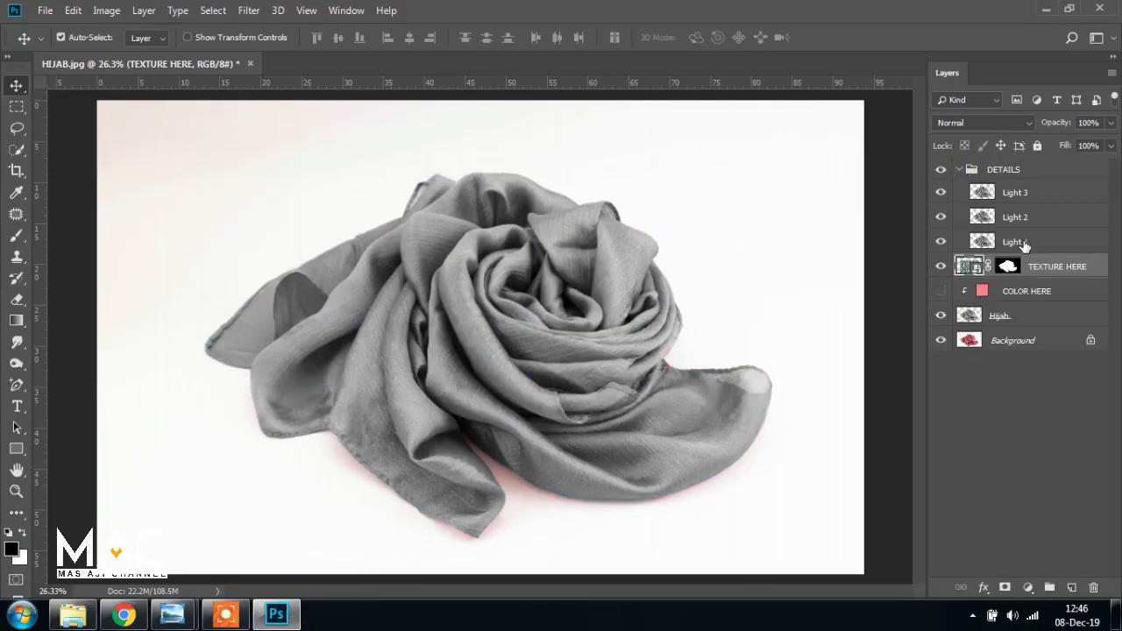
click(1019, 242)
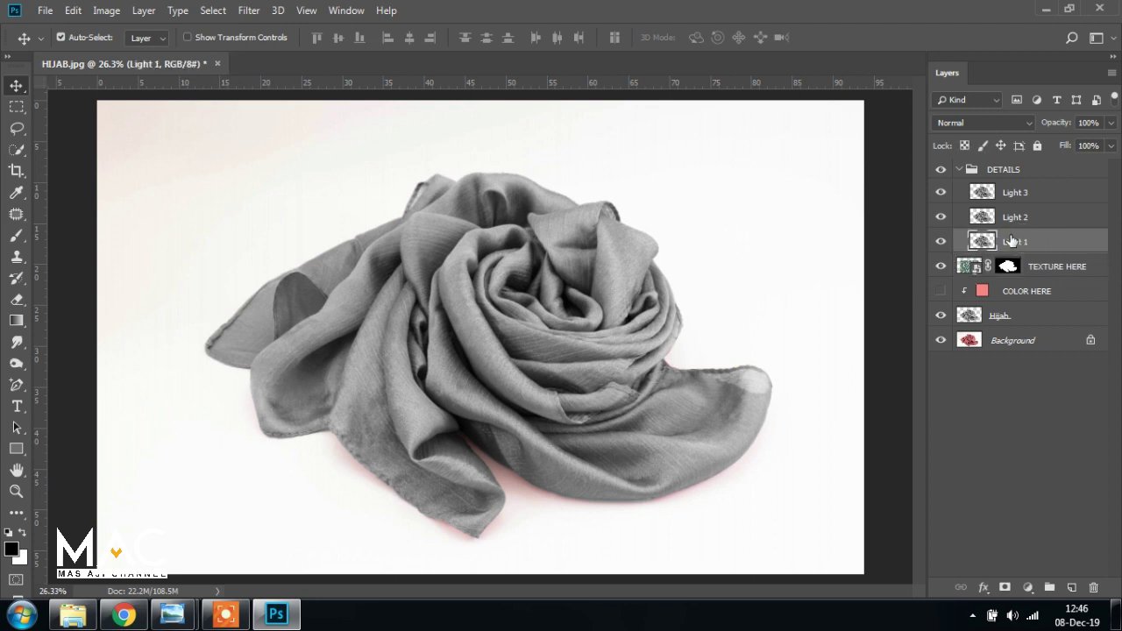
click(1012, 122)
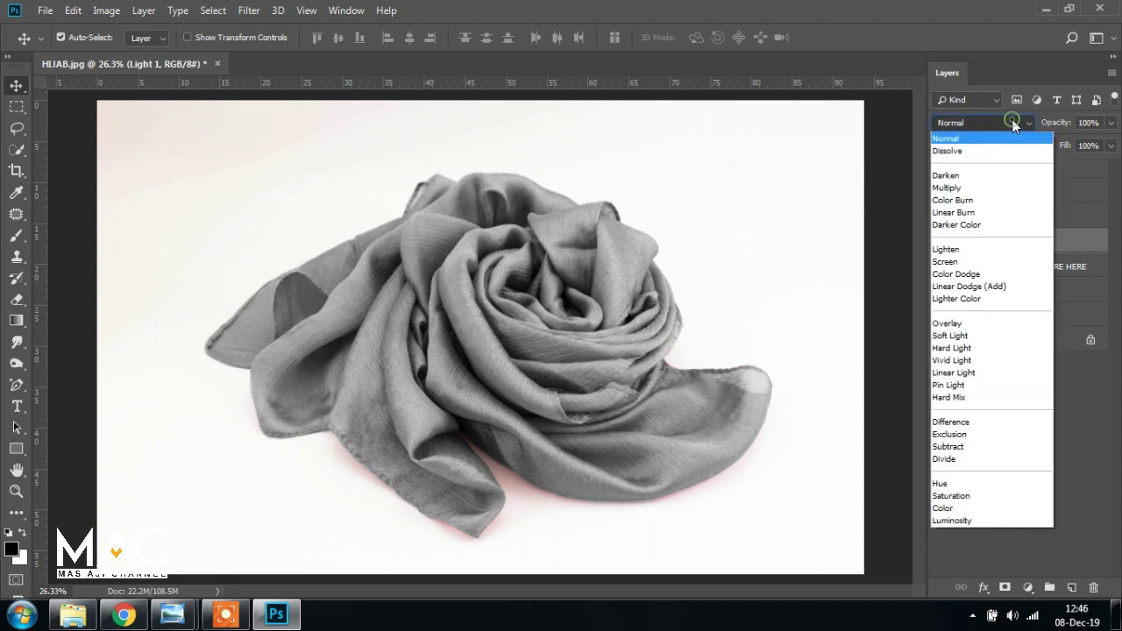
click(980, 193)
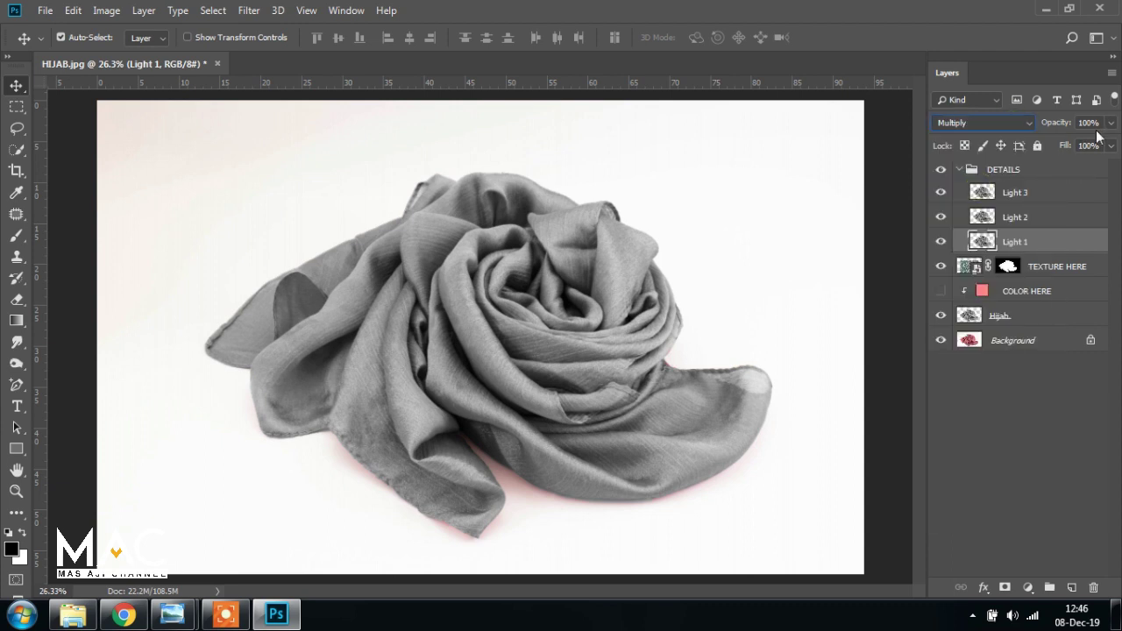
double_click(1087, 123)
key(BackSpace)
click(1039, 219)
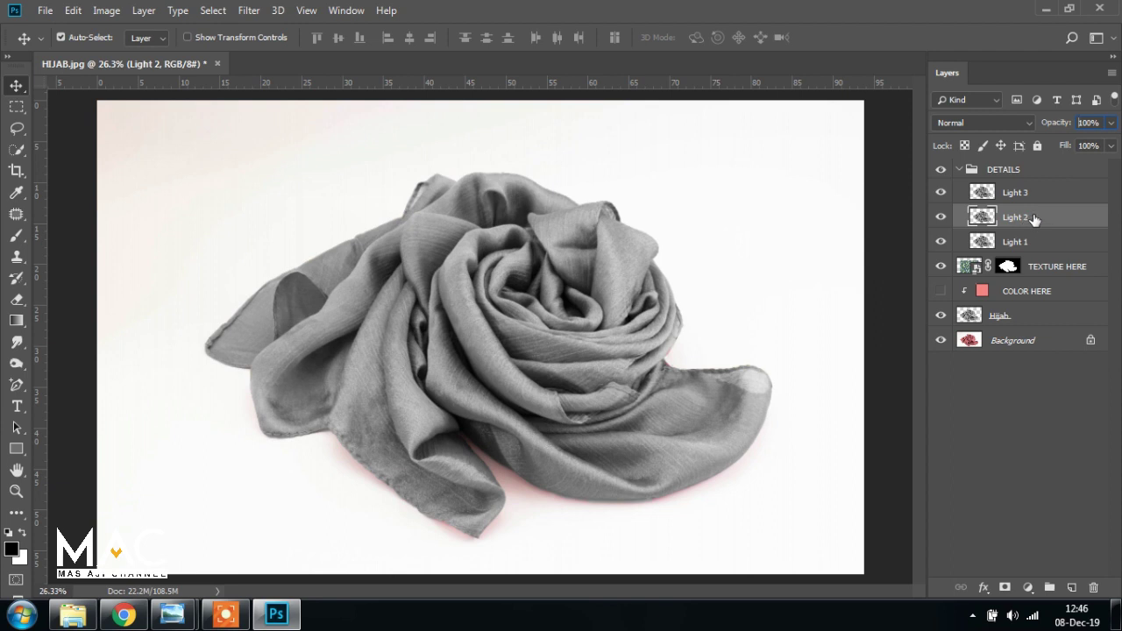
click(1013, 123)
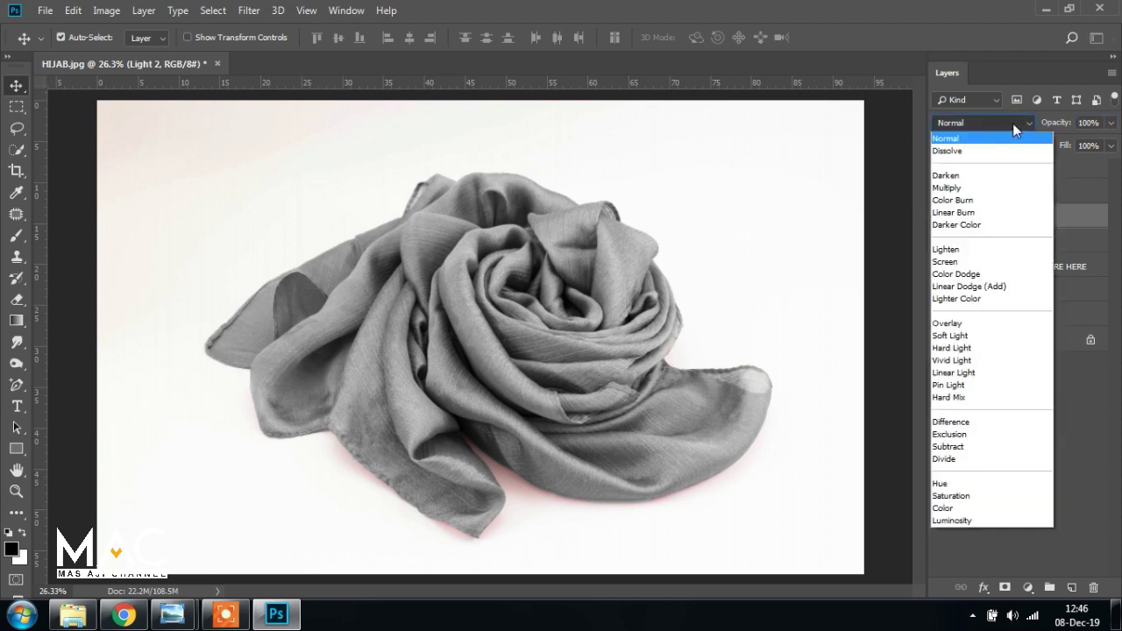
click(961, 324)
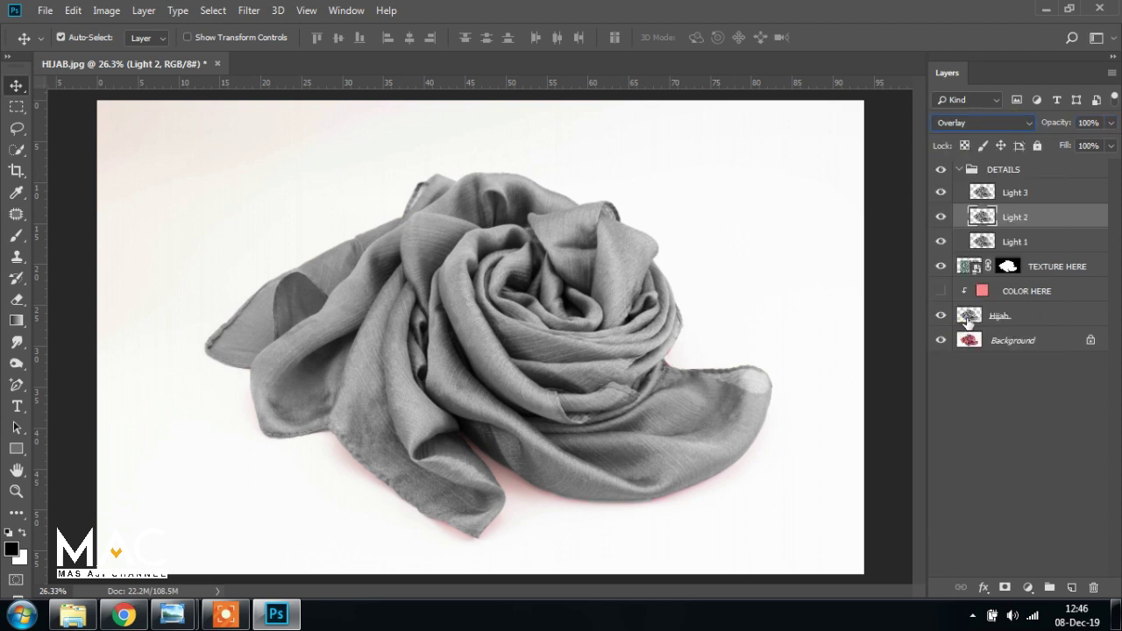
Set Light 3 to Screen blend mode at 25% opacity
click(1022, 195)
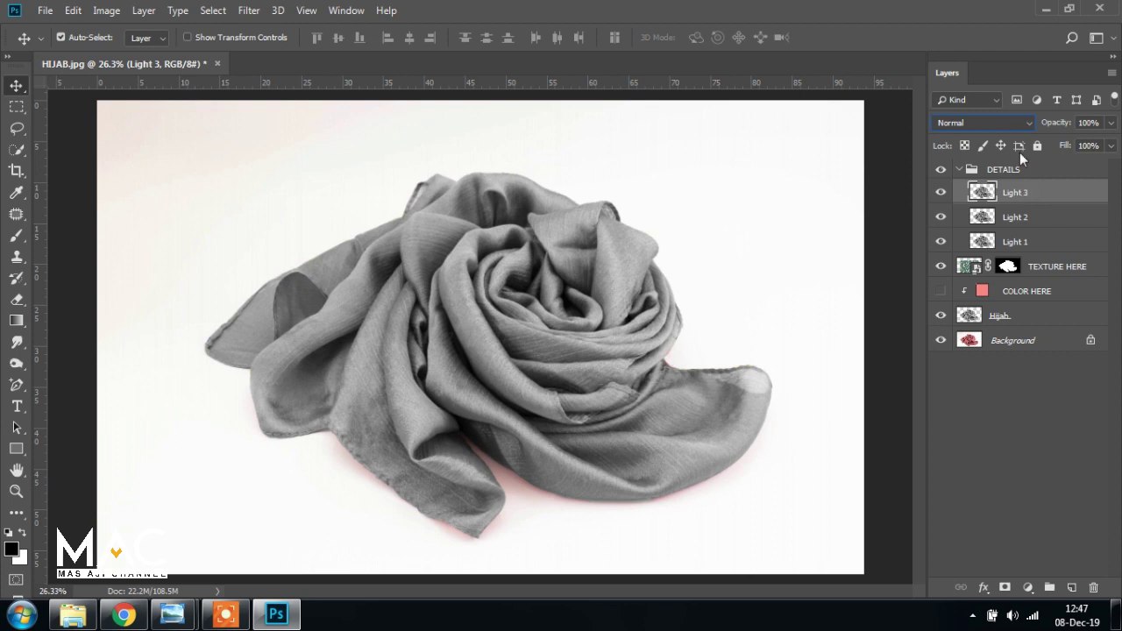
click(1015, 121)
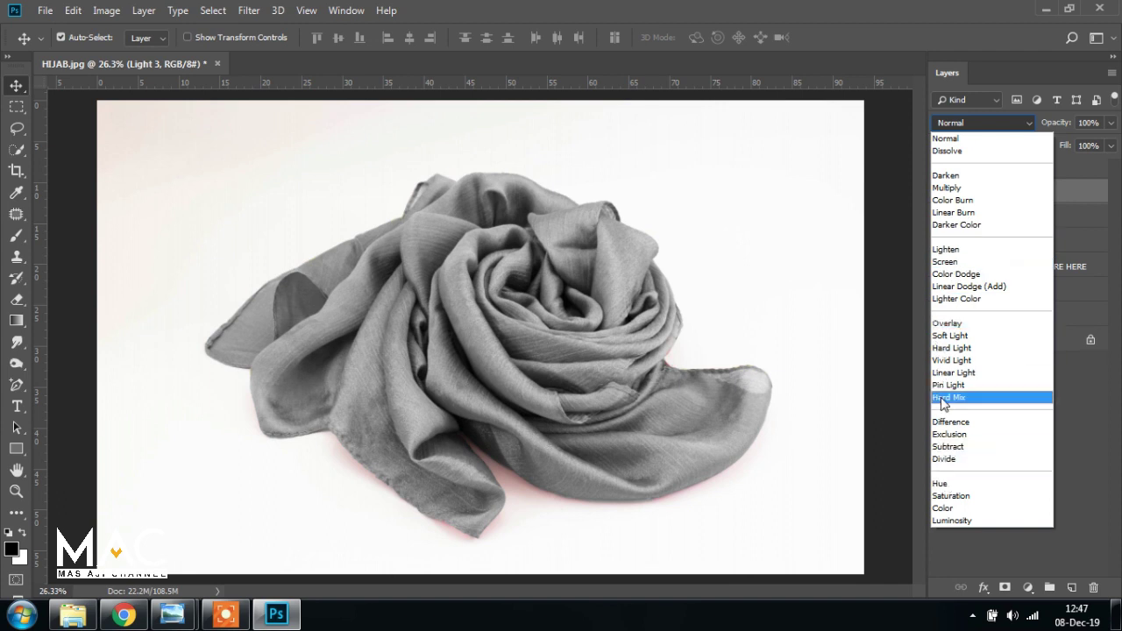
click(944, 263)
click(942, 266)
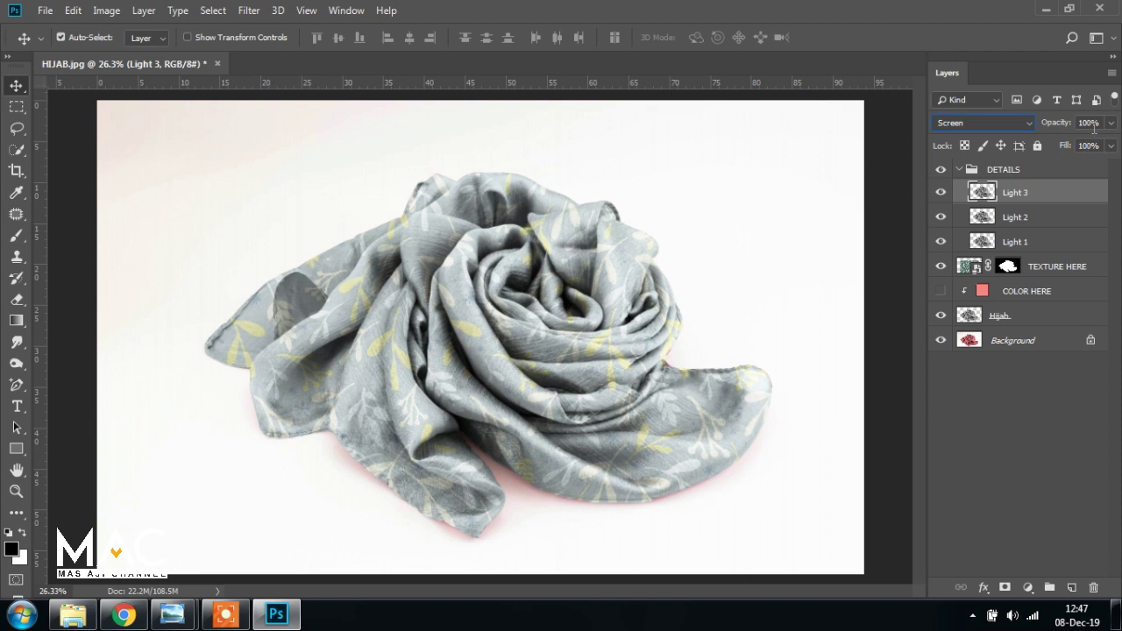
key(BackSpace)
text(25)
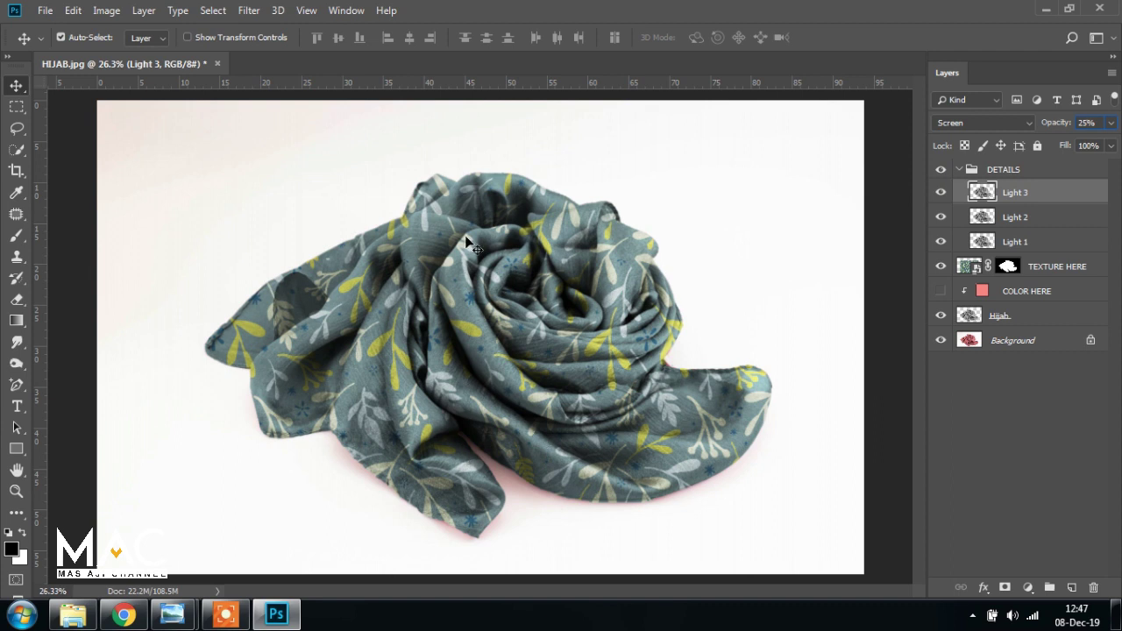
click(1026, 219)
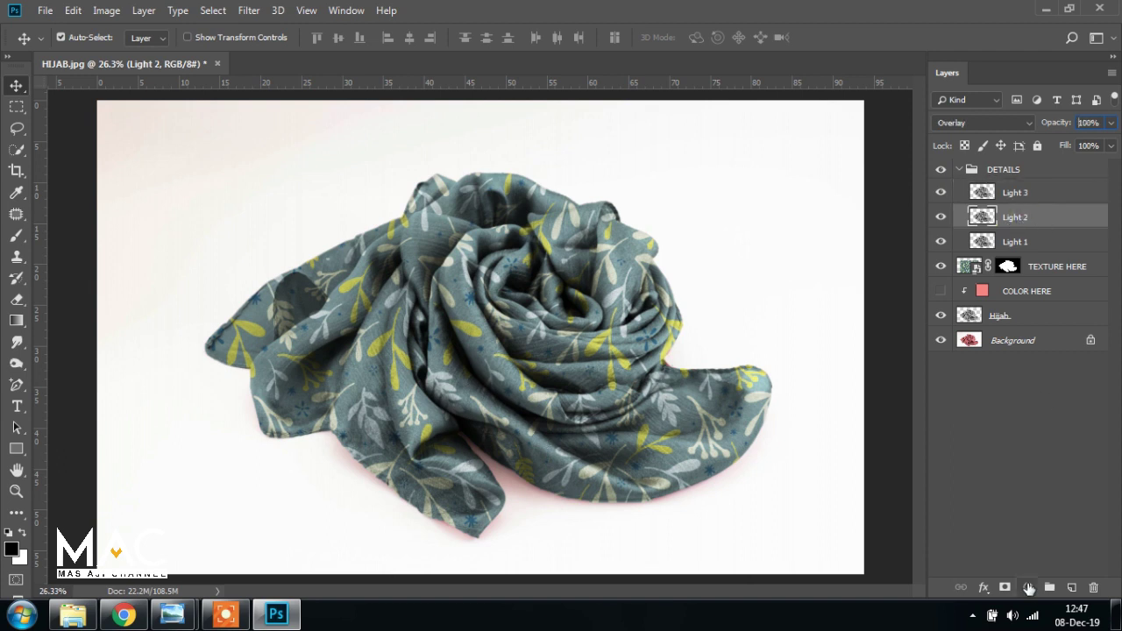
Add a Levels adjustment layer clipped to Light 2
click(1029, 588)
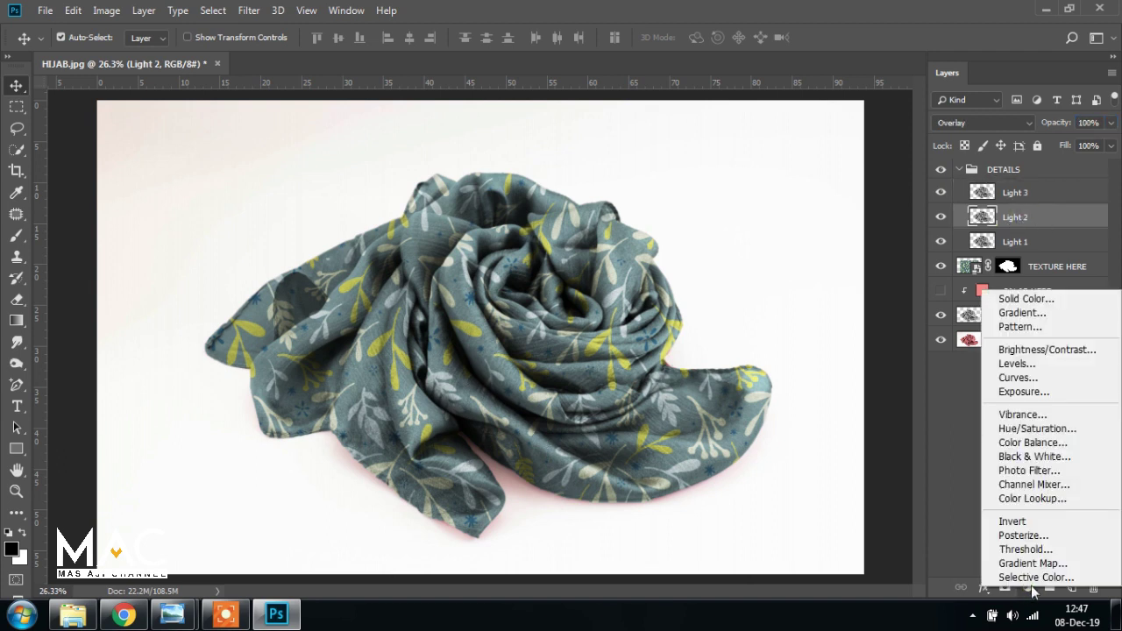
click(1033, 366)
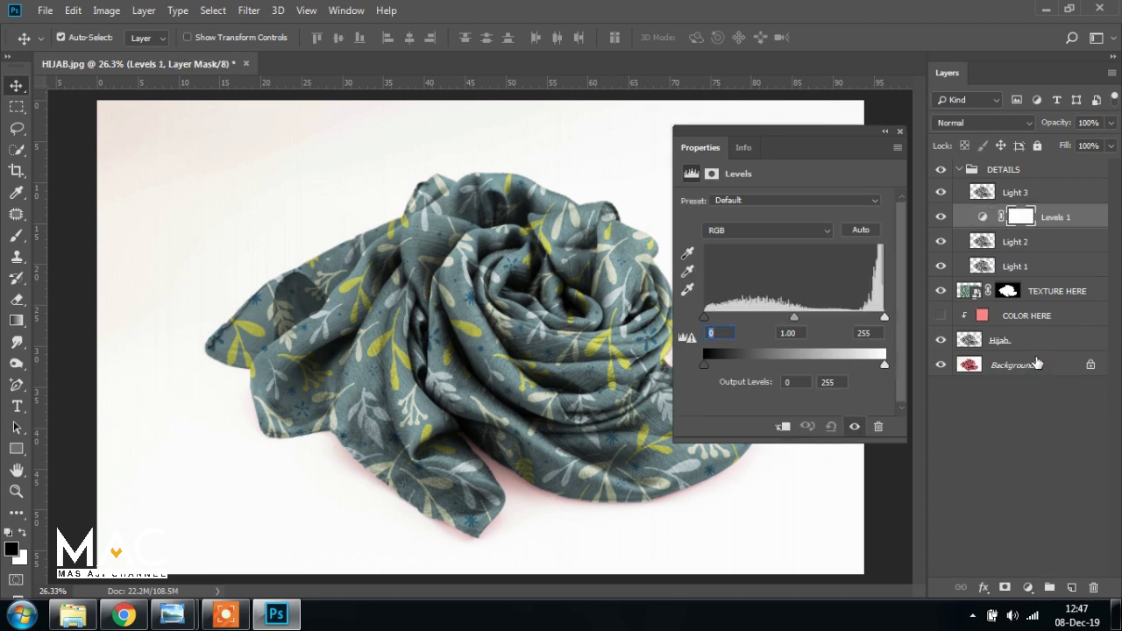
click(784, 427)
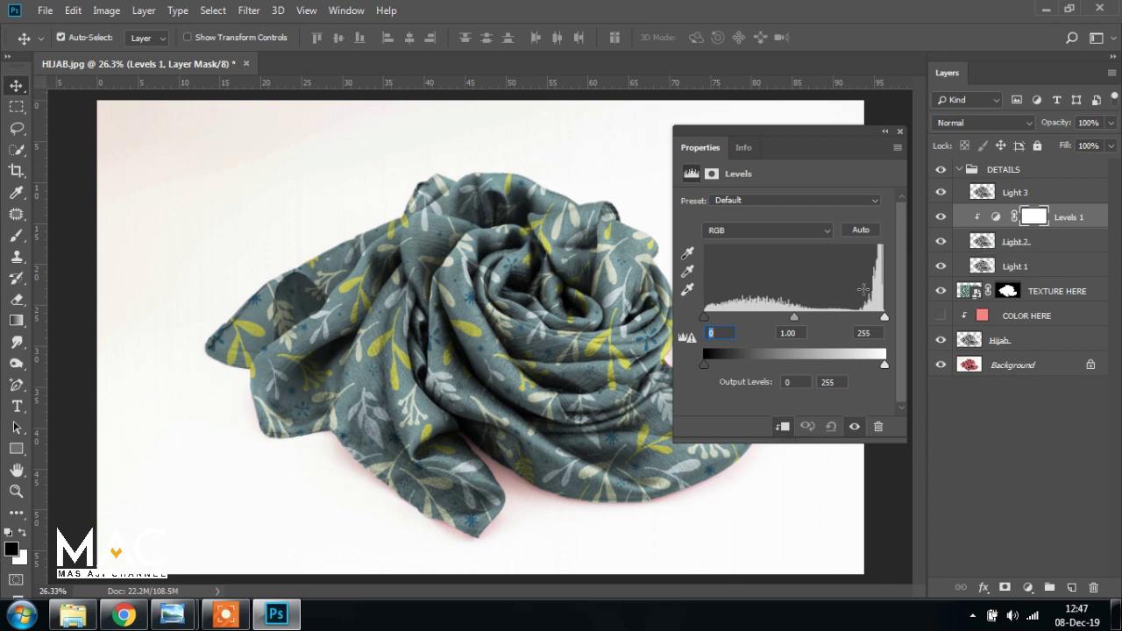
Set the Levels midtone to 1.55 and white input to 235, then compare it on and off
drag(797, 318, 790, 316)
drag(801, 316, 768, 321)
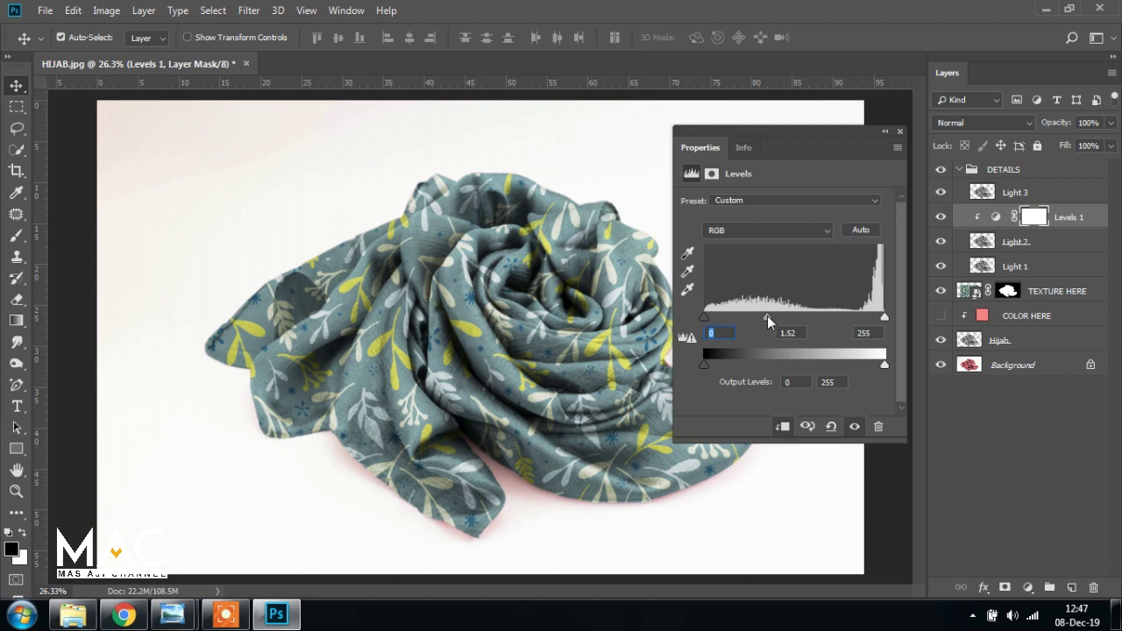
click(792, 333)
text(1.5)
drag(885, 317, 870, 315)
key(Up)
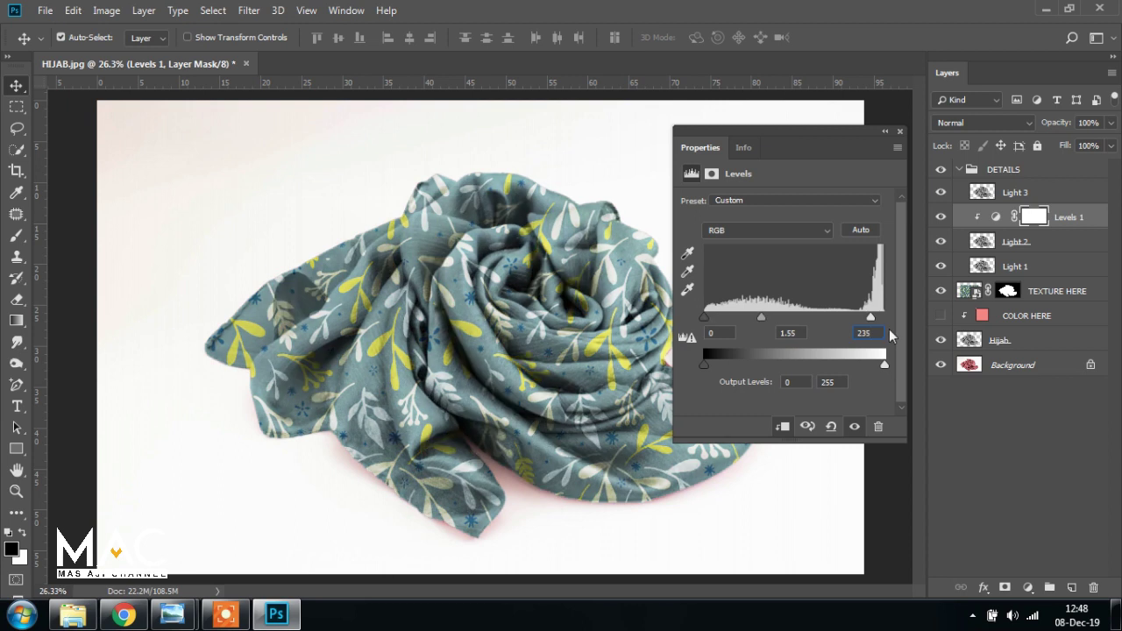
click(900, 133)
click(941, 217)
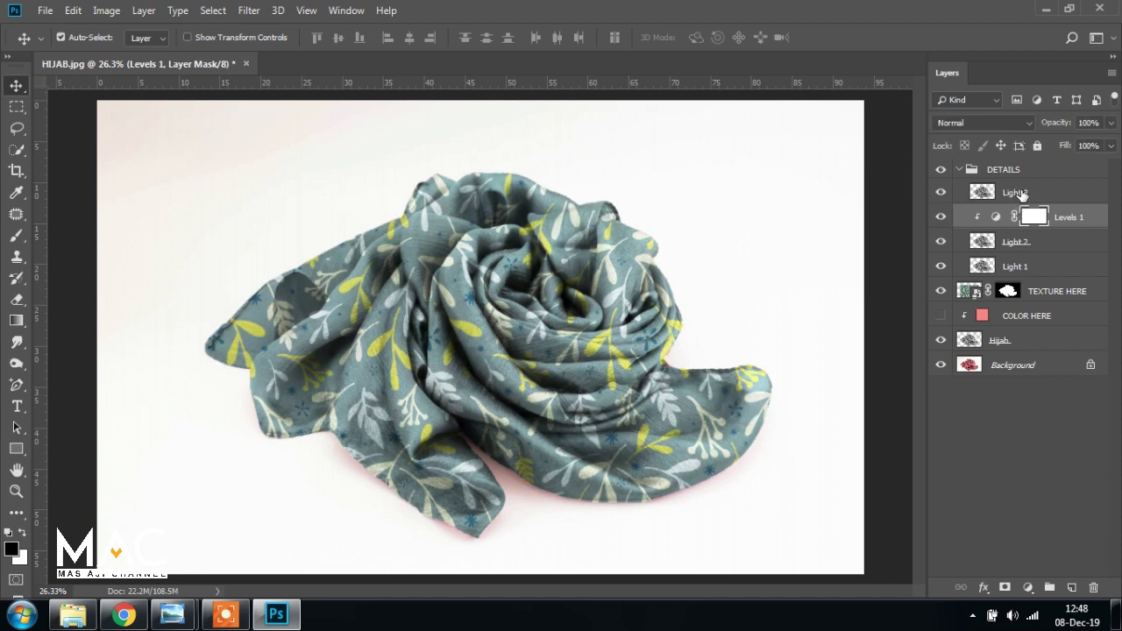
click(1023, 194)
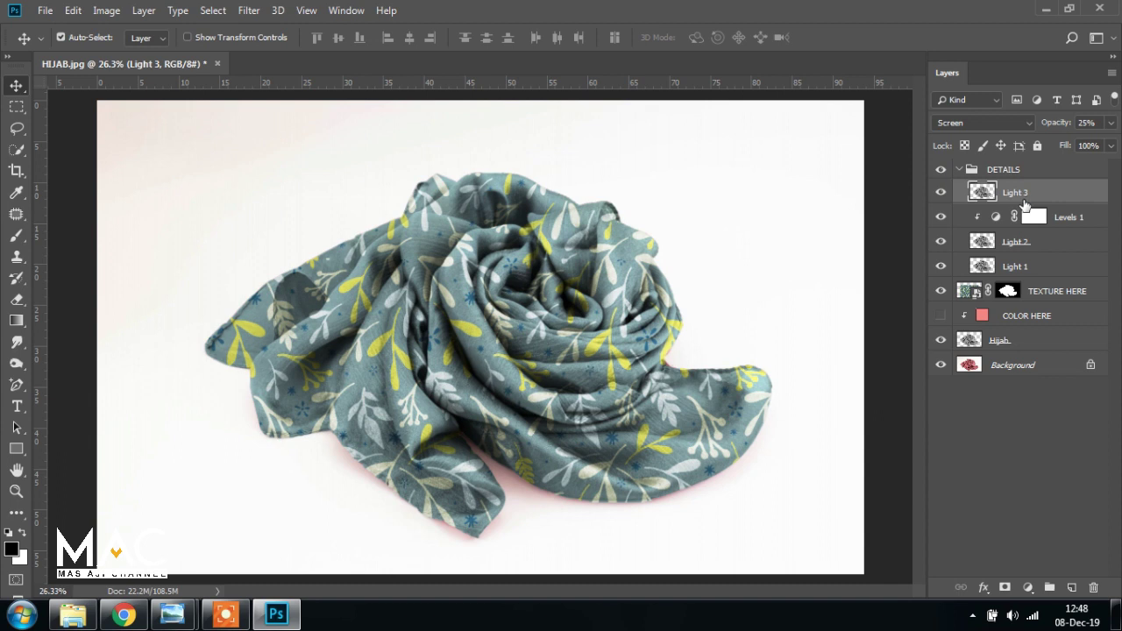
Add a Levels adjustment clipped to Light 3 with black input 39
click(1029, 588)
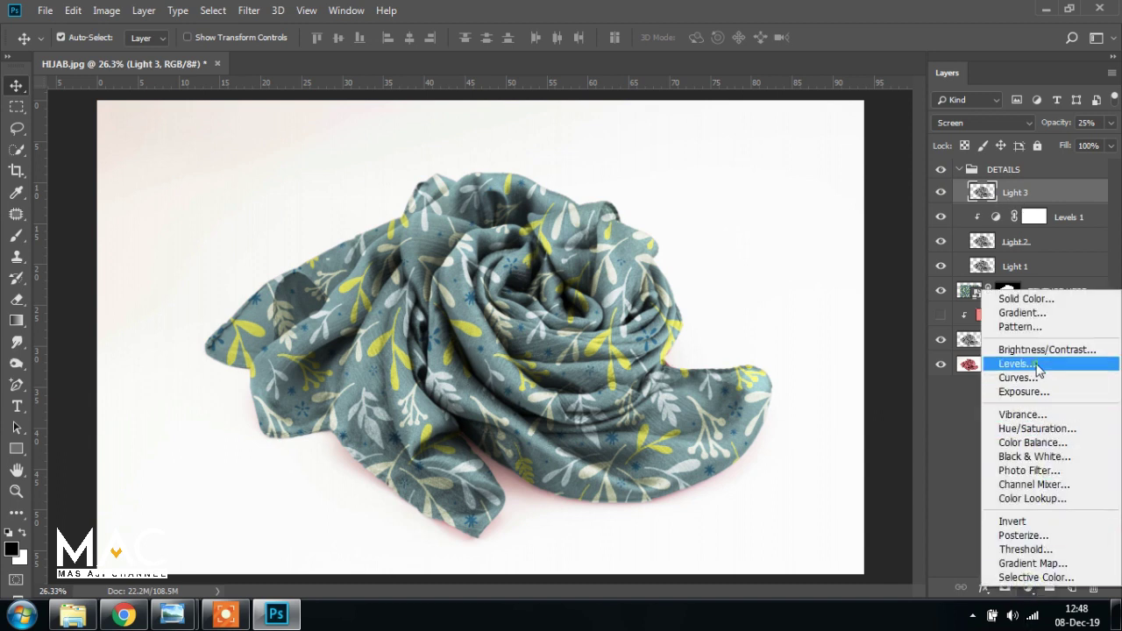
click(1035, 365)
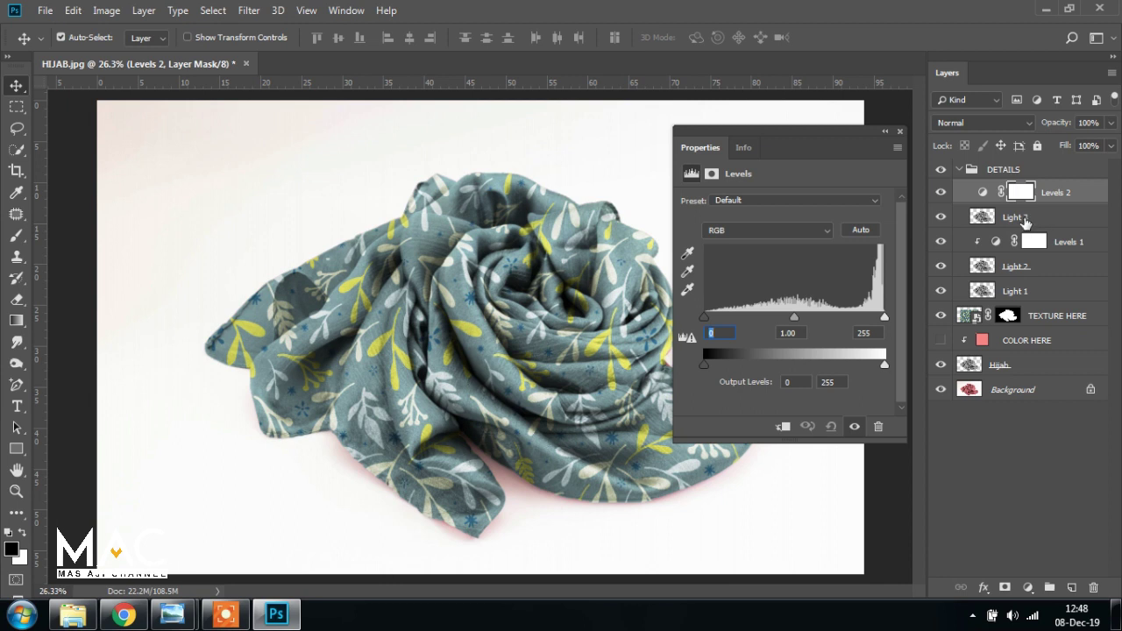
click(784, 428)
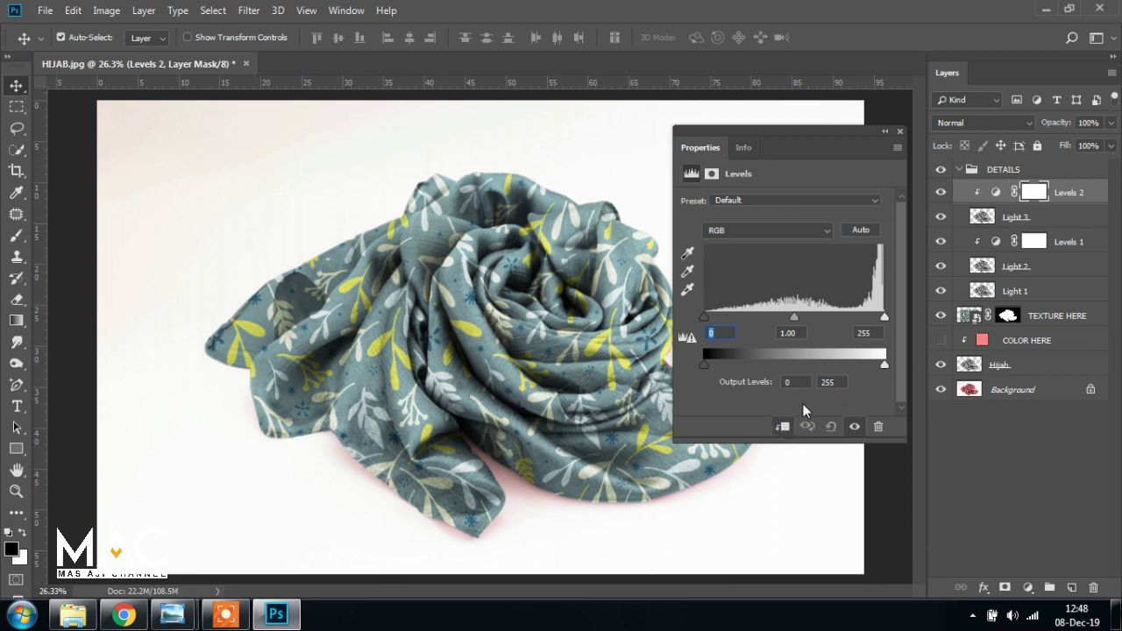
drag(706, 318, 726, 317)
double_click(715, 333)
text(35)
text(9)
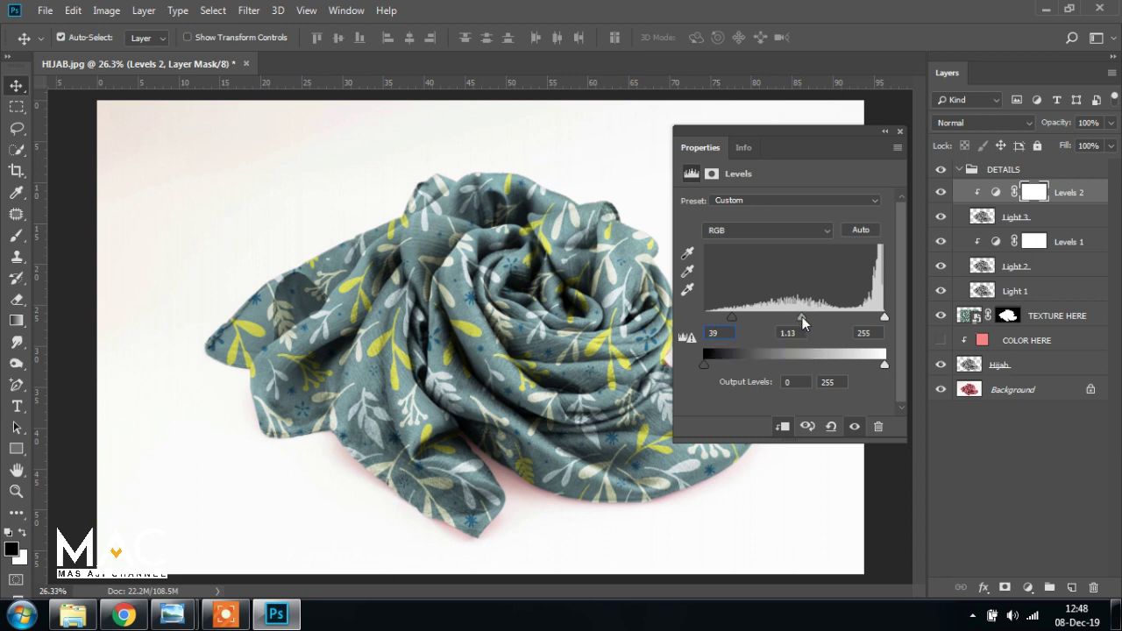
Set the Levels 2 midtone to 1.50 and white input to 225
drag(802, 318, 784, 319)
double_click(803, 332)
text(1.5)
text(2)
text(1)
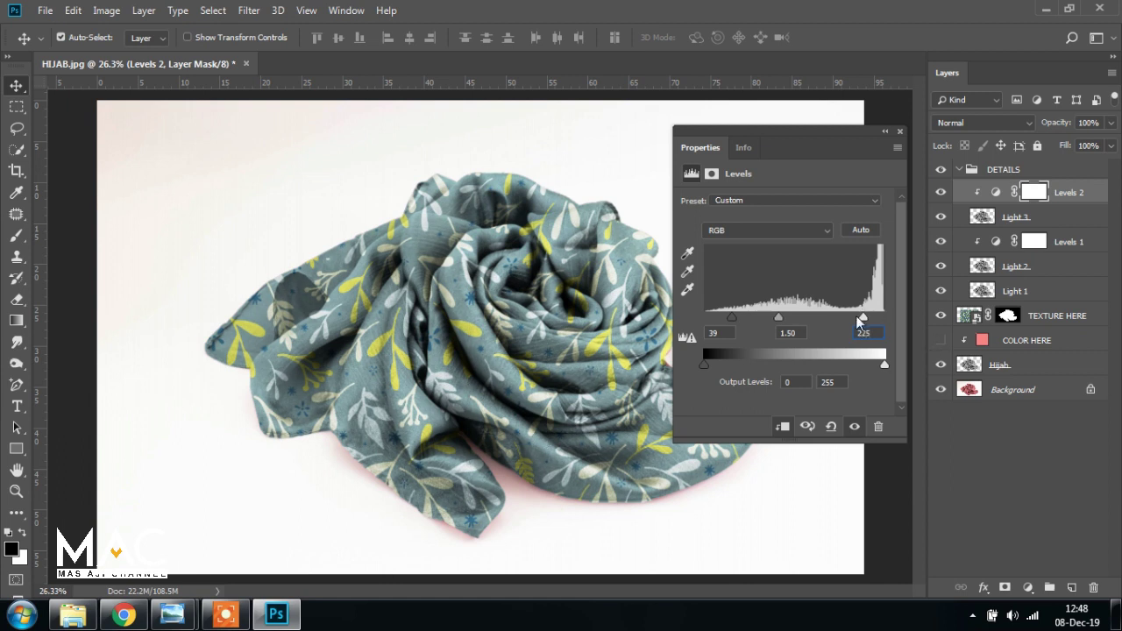
drag(860, 319, 873, 321)
text(25)
click(899, 131)
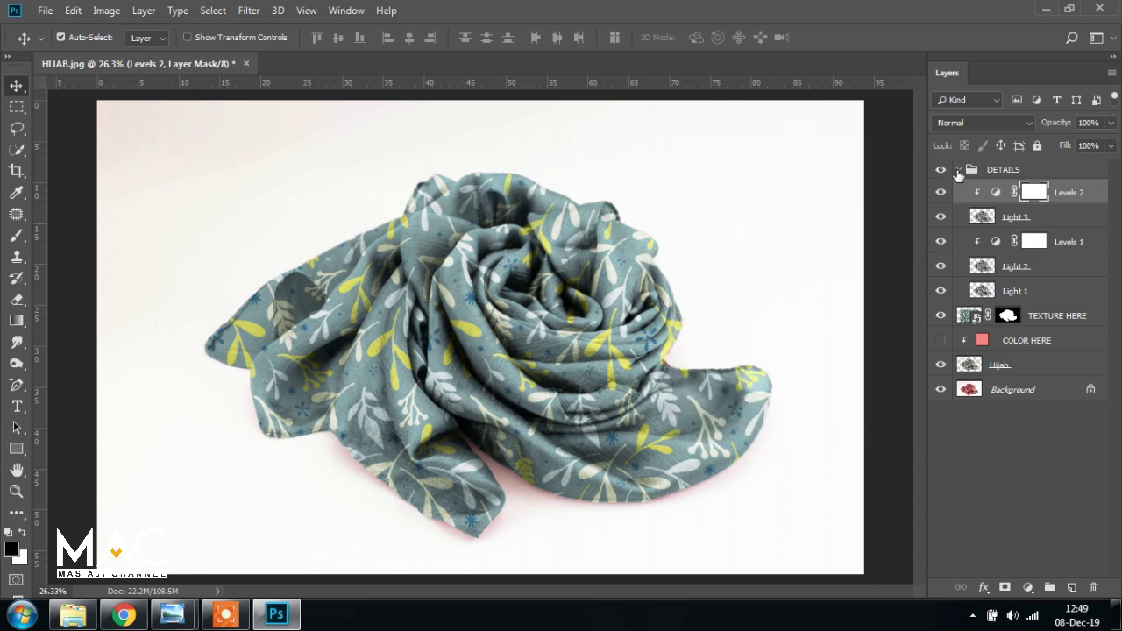
Collapse DETAILS and hide every layer above Background, leaving only the original pink scarf
click(959, 169)
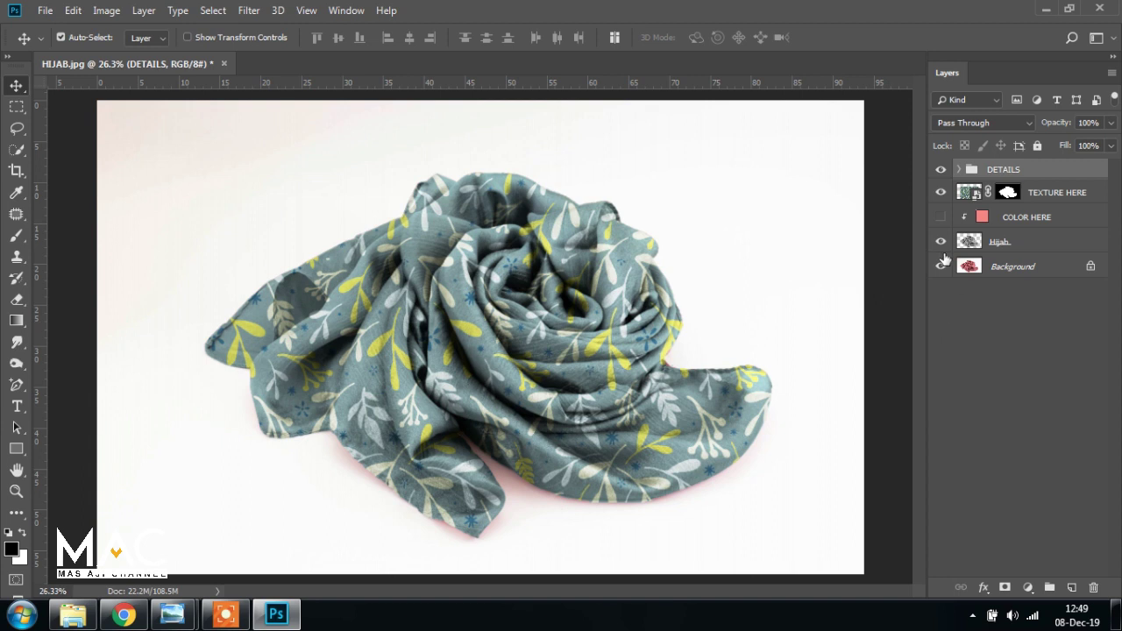
click(1001, 268)
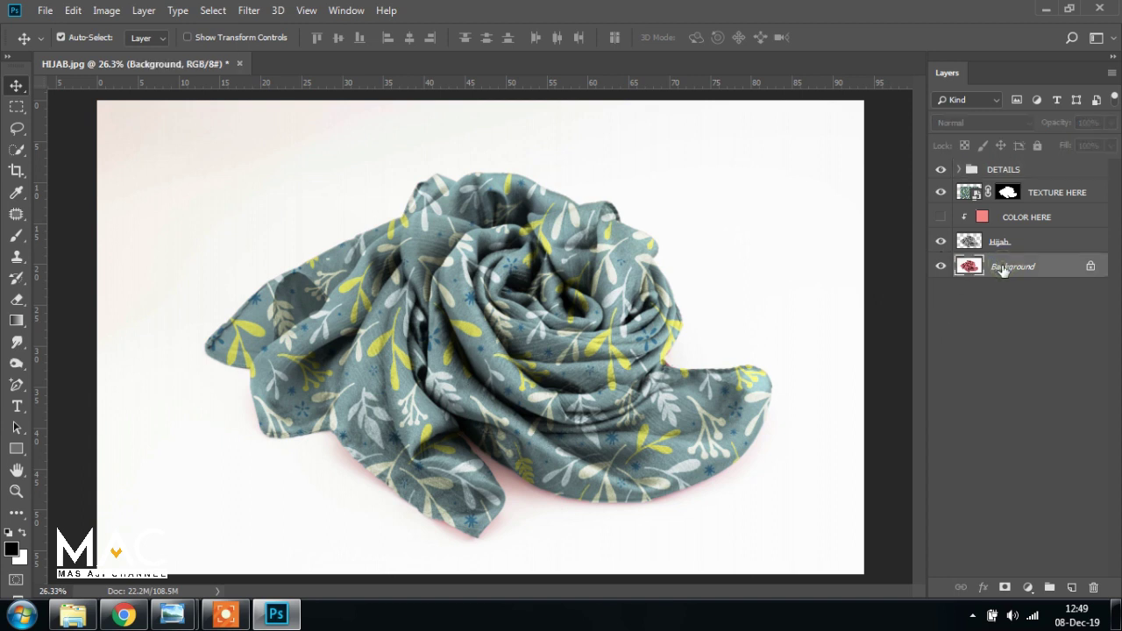
click(942, 241)
drag(942, 241, 943, 172)
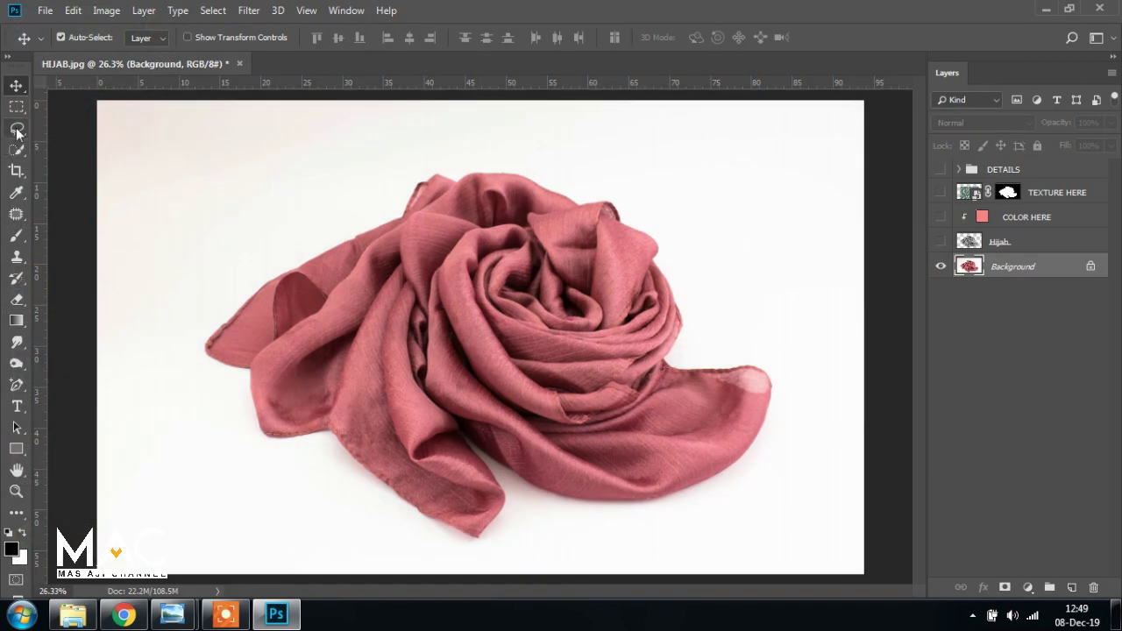
click(17, 128)
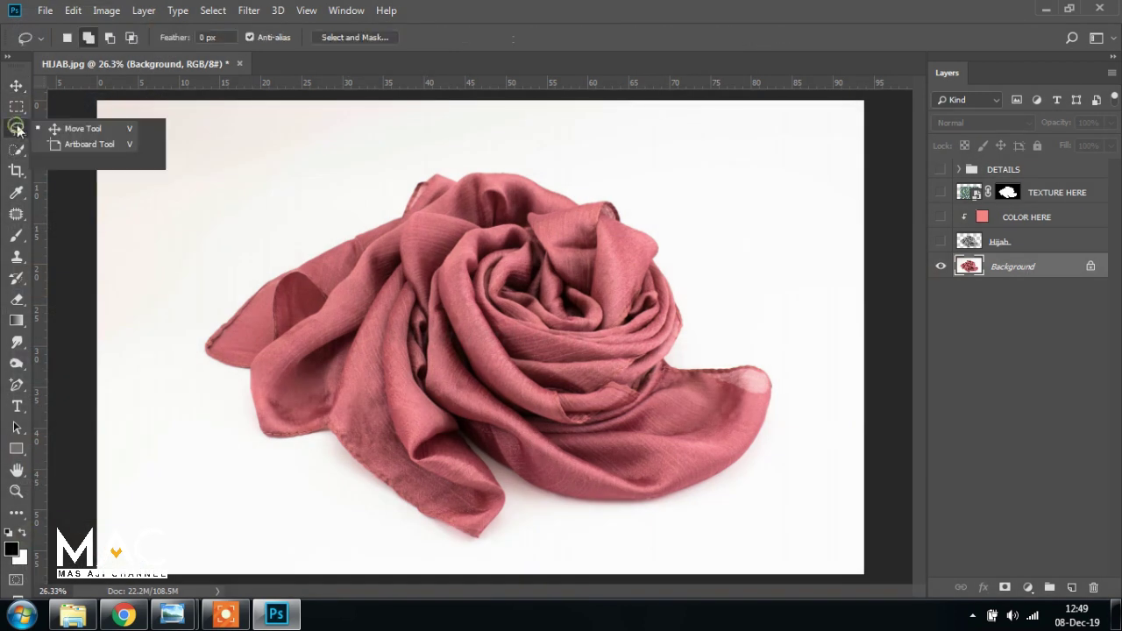
click(76, 128)
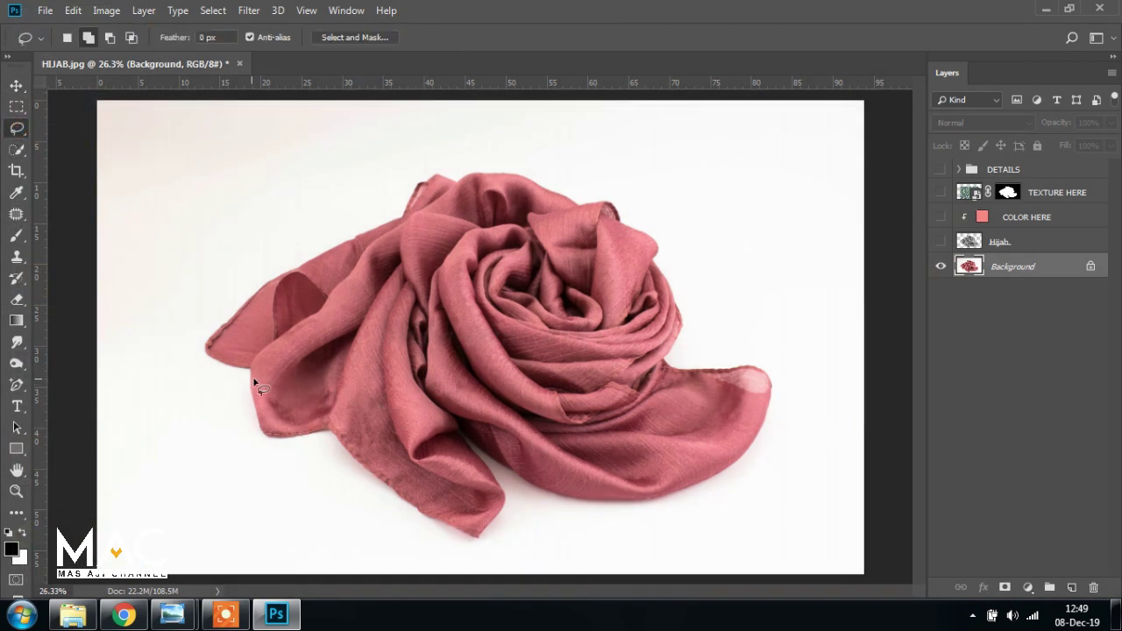
Lasso the scarf's lower folds and cast shadow, copying them to a new layer named SHADOW
mouse_move(281, 375)
mouse_down()
mouse_move(299, 489)
mouse_move(624, 524)
mouse_move(704, 349)
mouse_move(664, 368)
mouse_move(317, 363)
mouse_move(287, 380)
mouse_up()
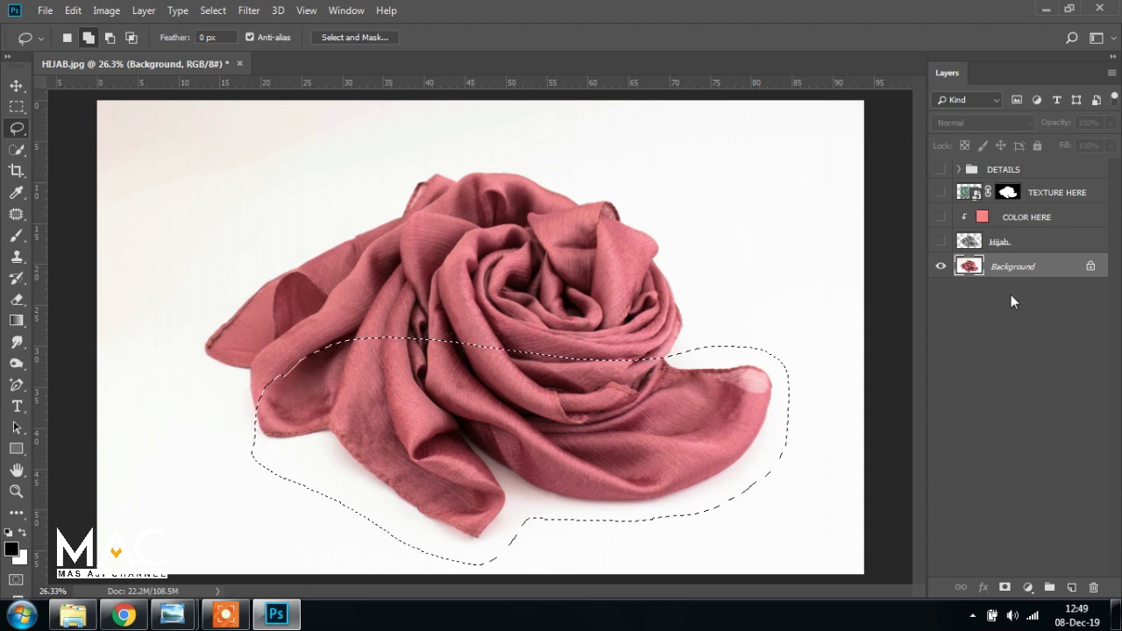
key(ctrl+j)
click(14, 86)
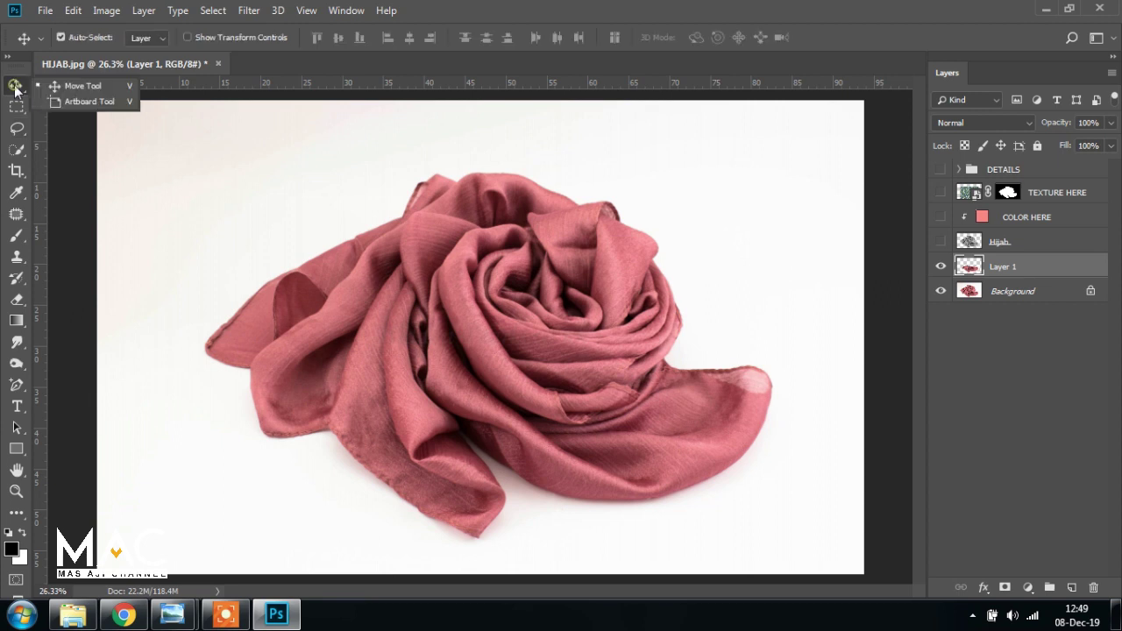
double_click(1005, 267)
key(BackSpace)
text(SHADOW)
key(Return)
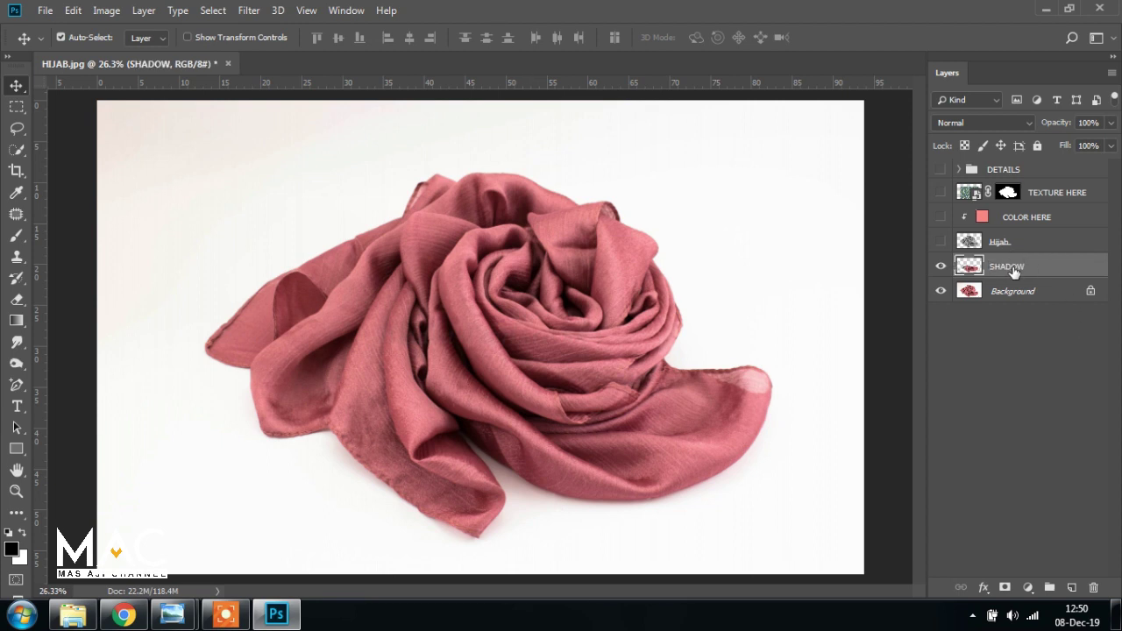
Desaturate SHADOW to grey and show Hijab, COLOR HERE, TEXTURE HERE and DETAILS again
click(106, 10)
mouse_move(132, 53)
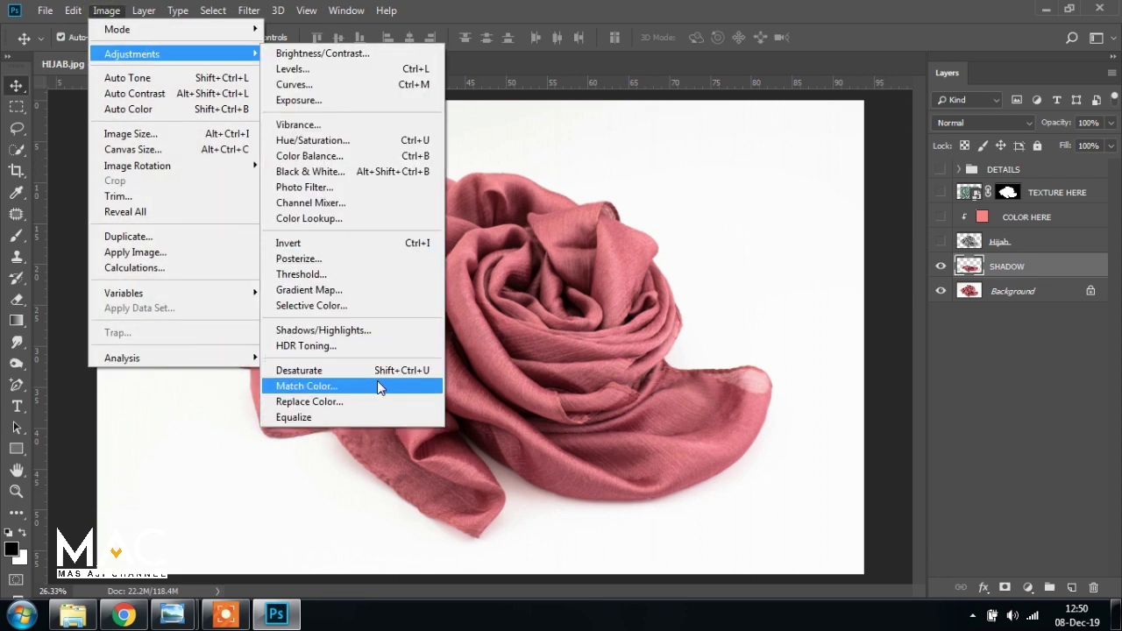
click(397, 370)
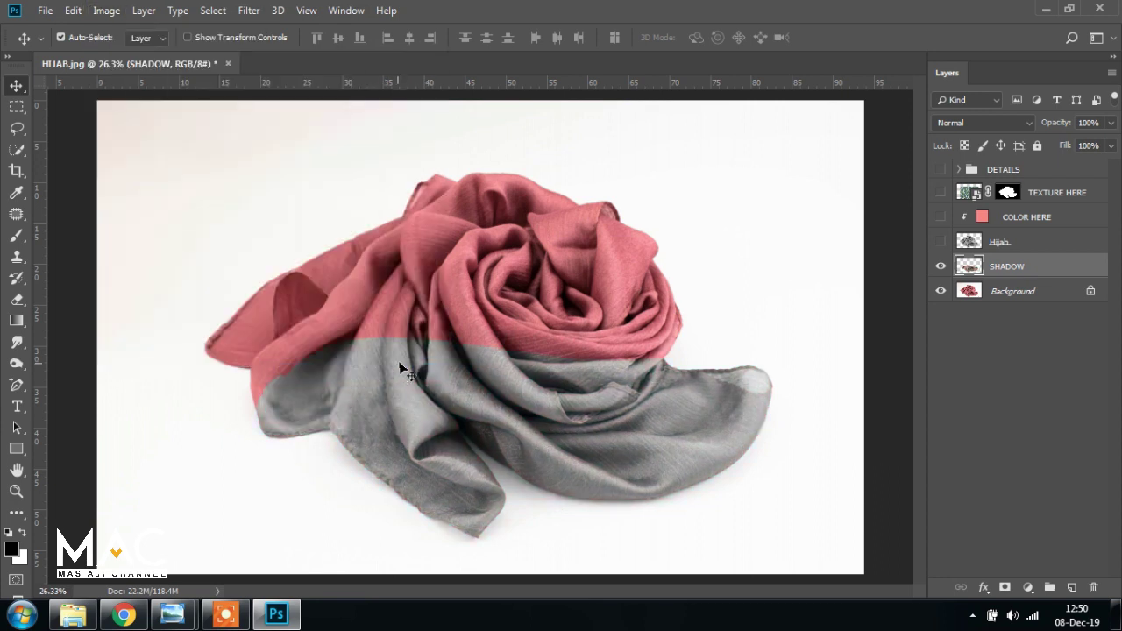
click(941, 242)
click(941, 217)
click(941, 192)
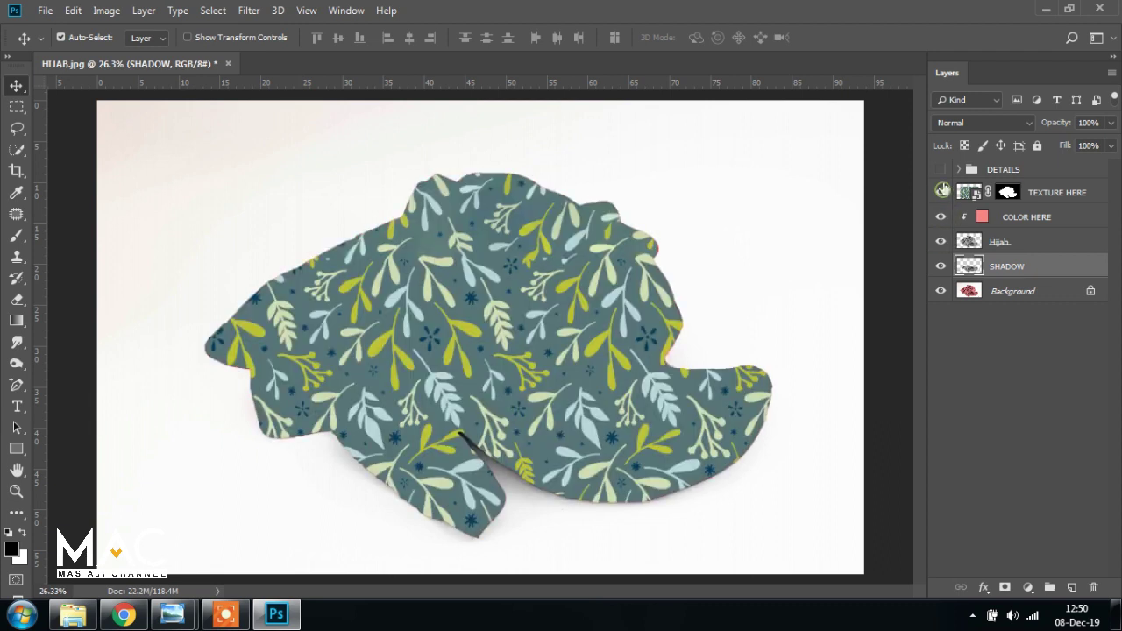
click(941, 170)
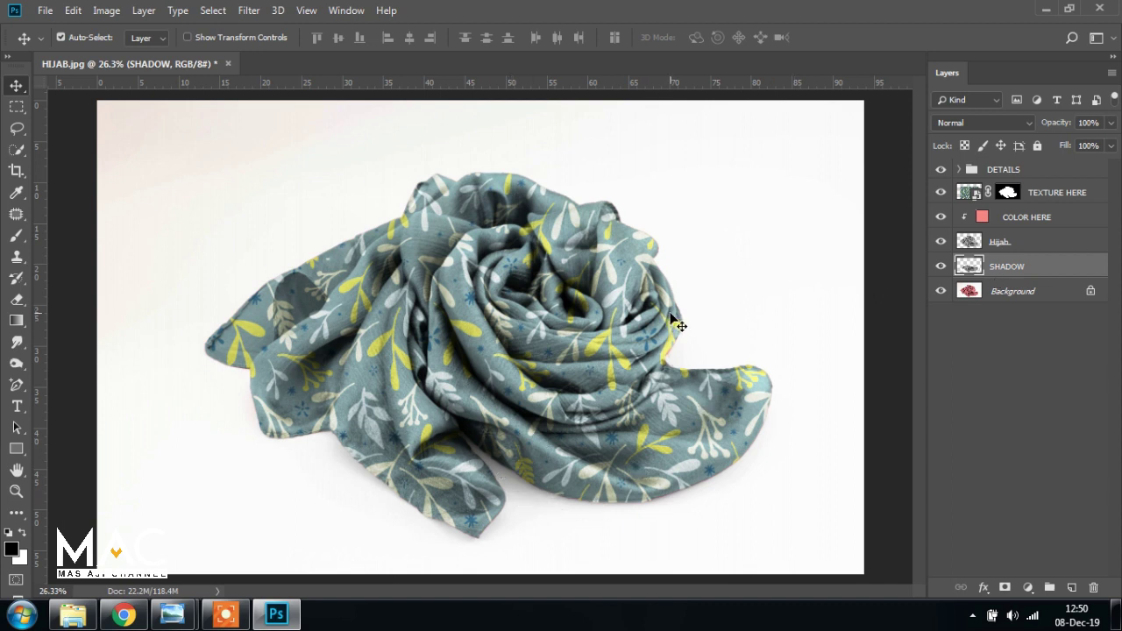
Convert SHADOW to a smart object and apply Surface Blur at radius 10, threshold 15
right_click(1038, 266)
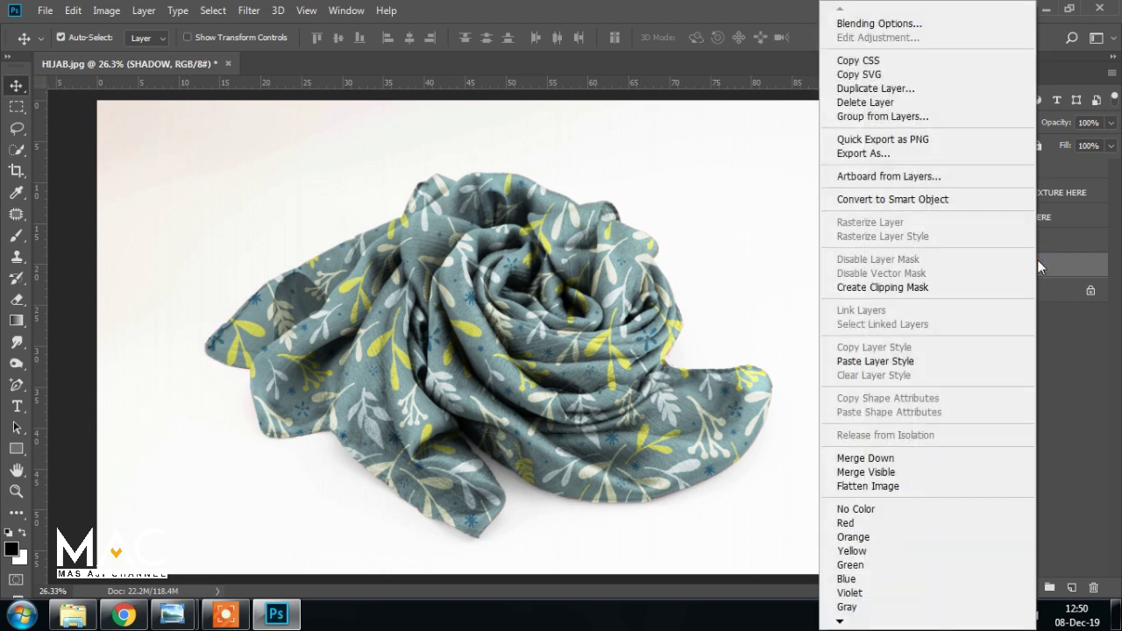
click(912, 201)
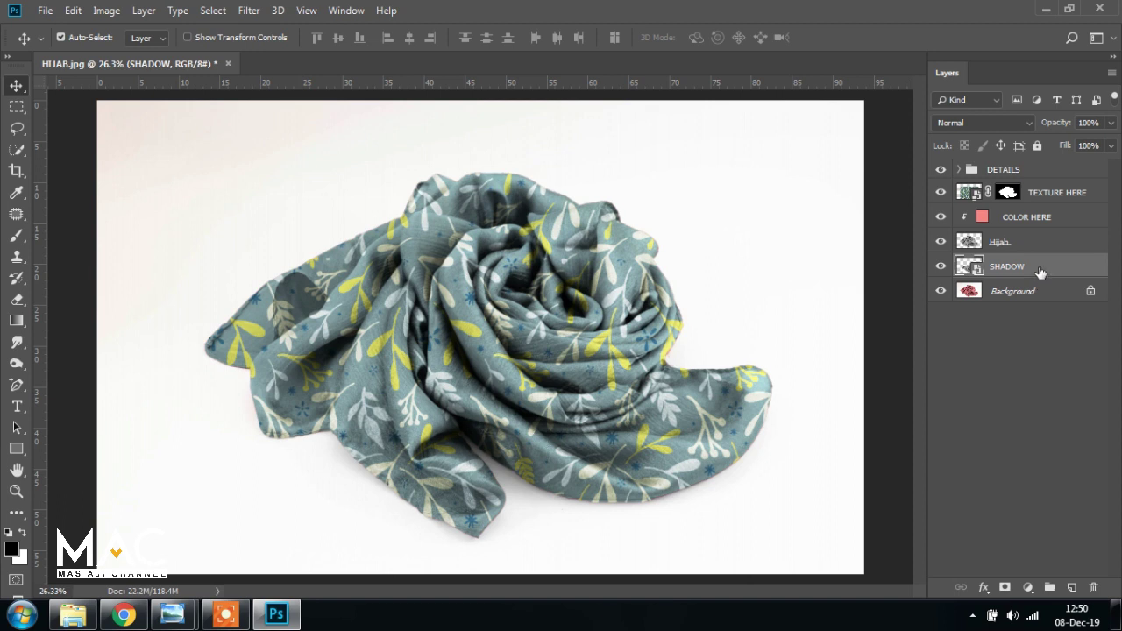
click(250, 11)
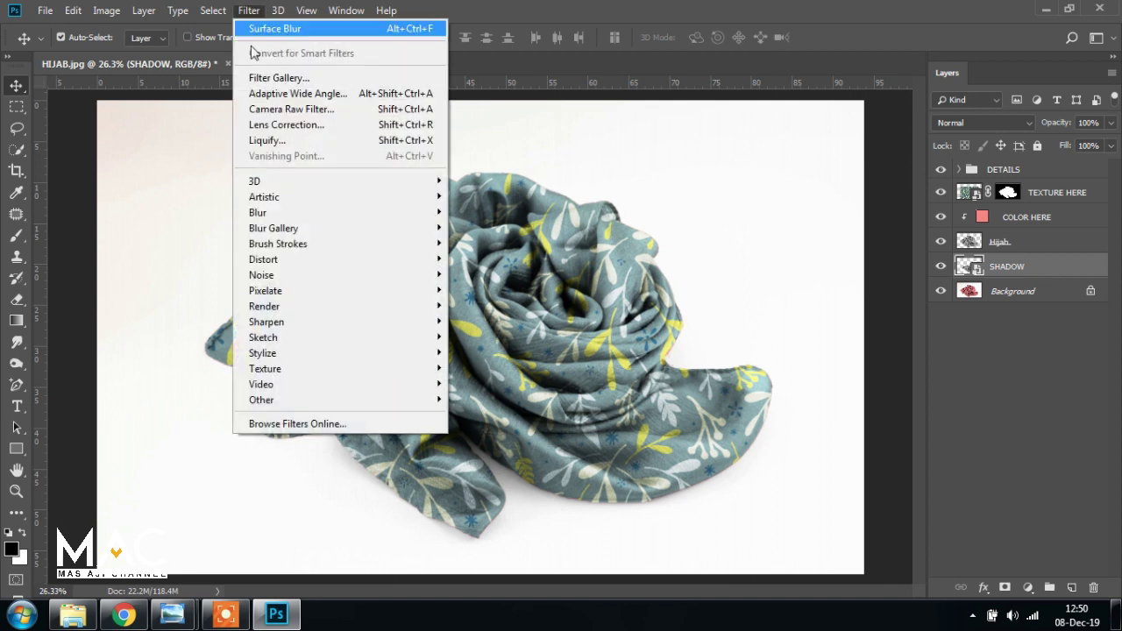
mouse_move(258, 212)
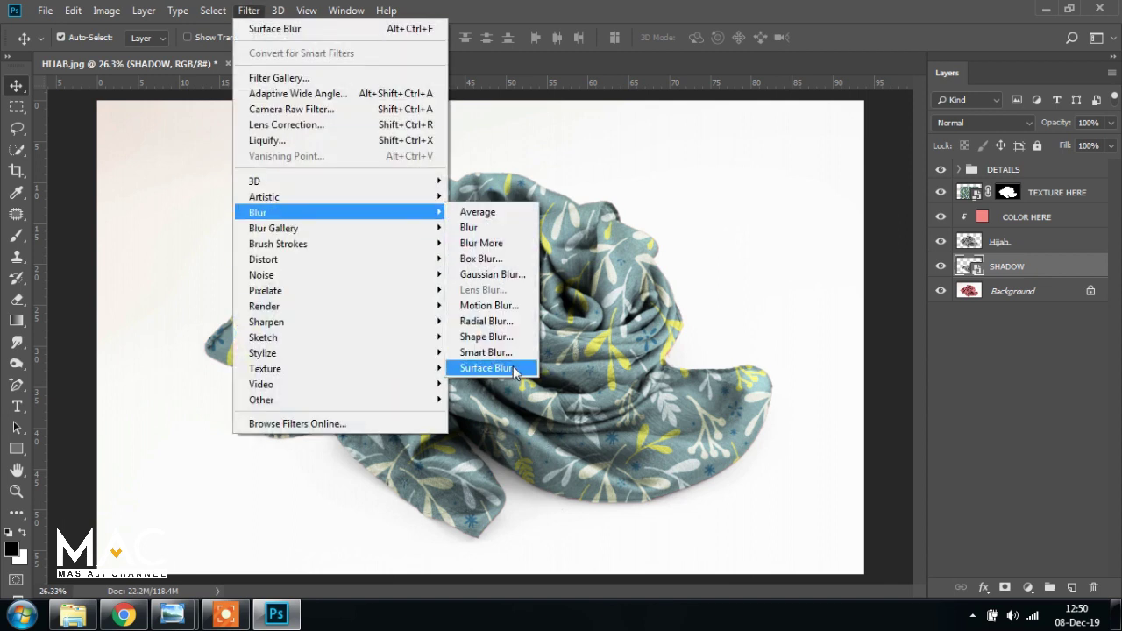
click(513, 369)
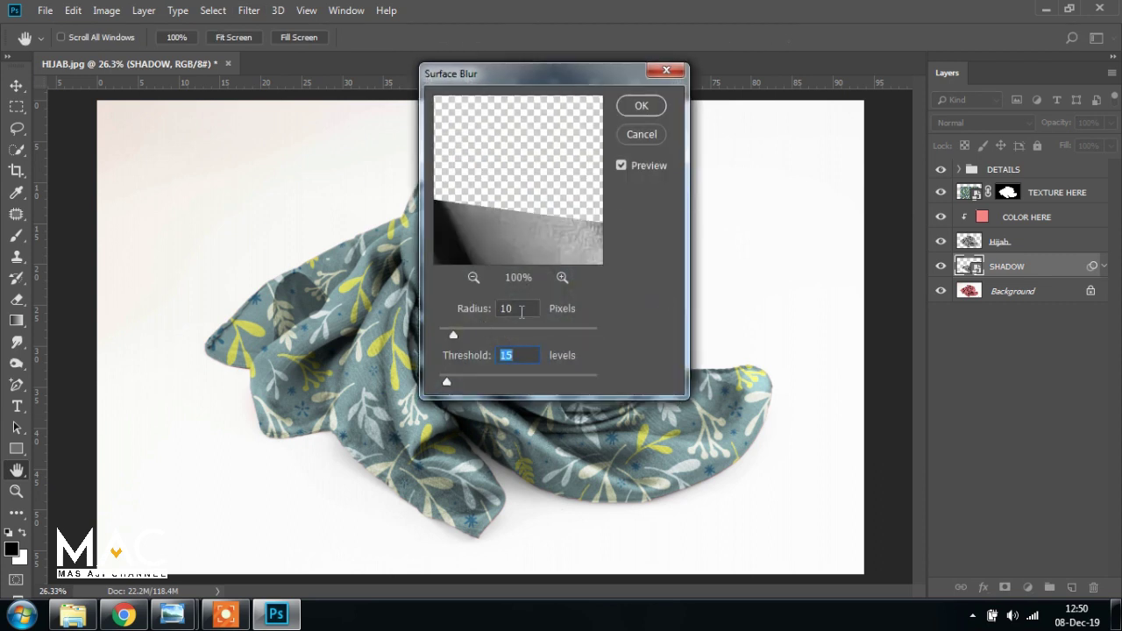
click(640, 106)
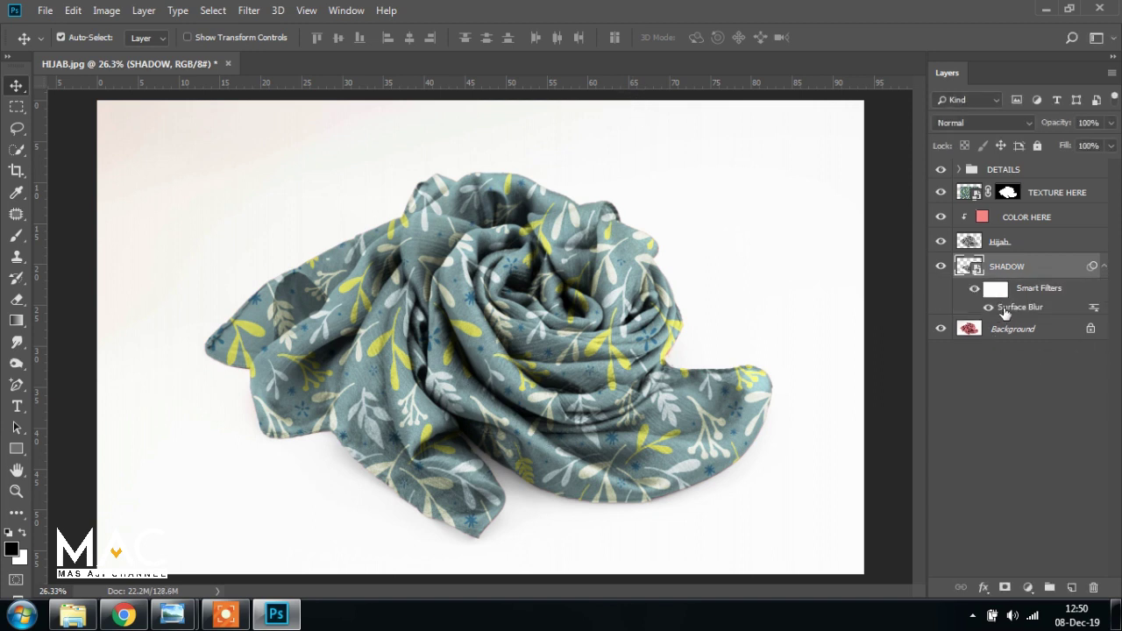
click(1104, 266)
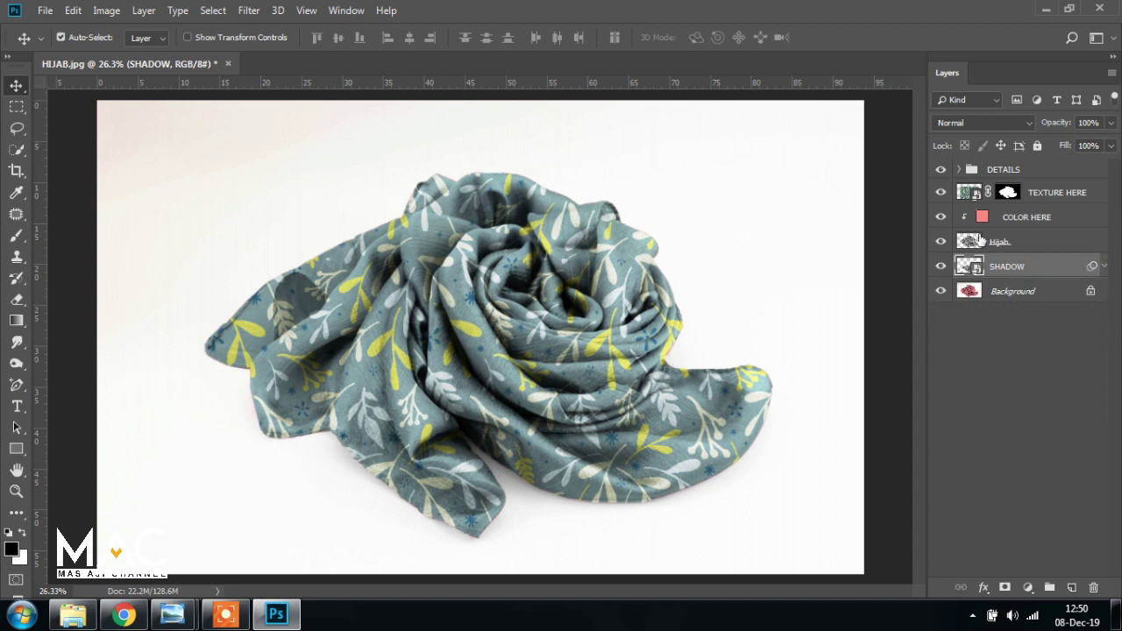
Set SHADOW's blend mode to Multiply, then toggle Background off and on to check the shadow
click(1021, 121)
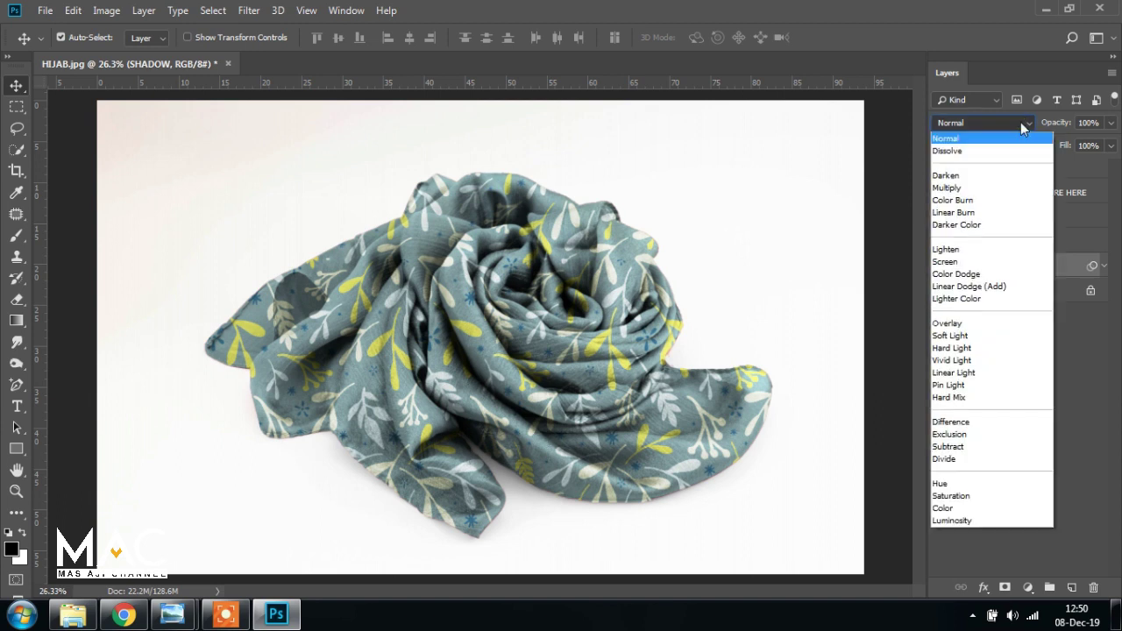
click(981, 190)
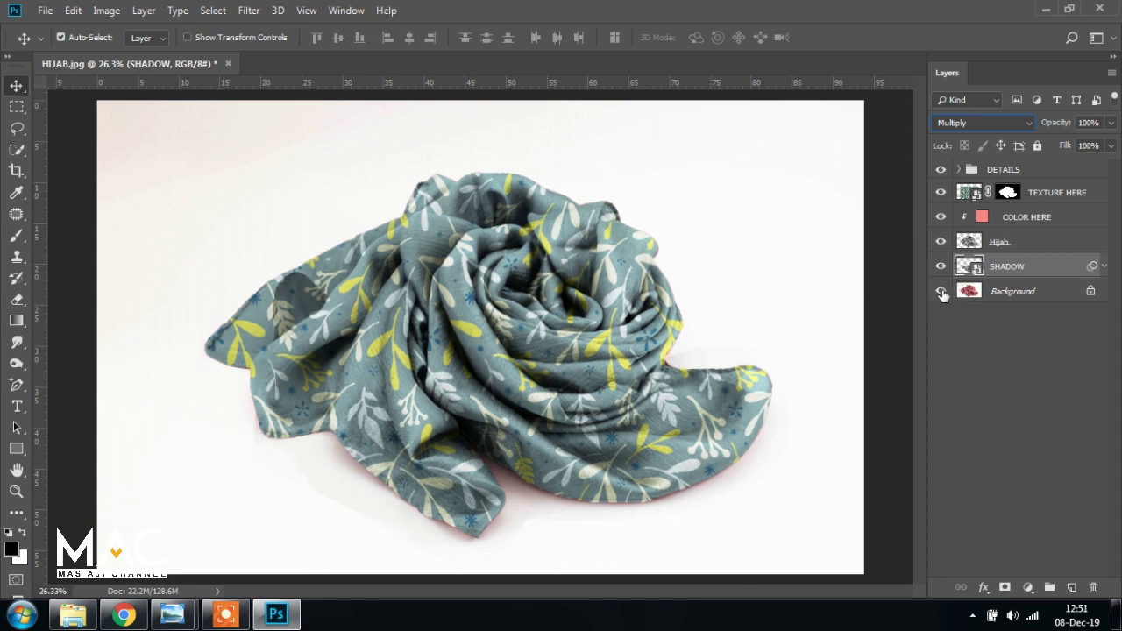
click(942, 291)
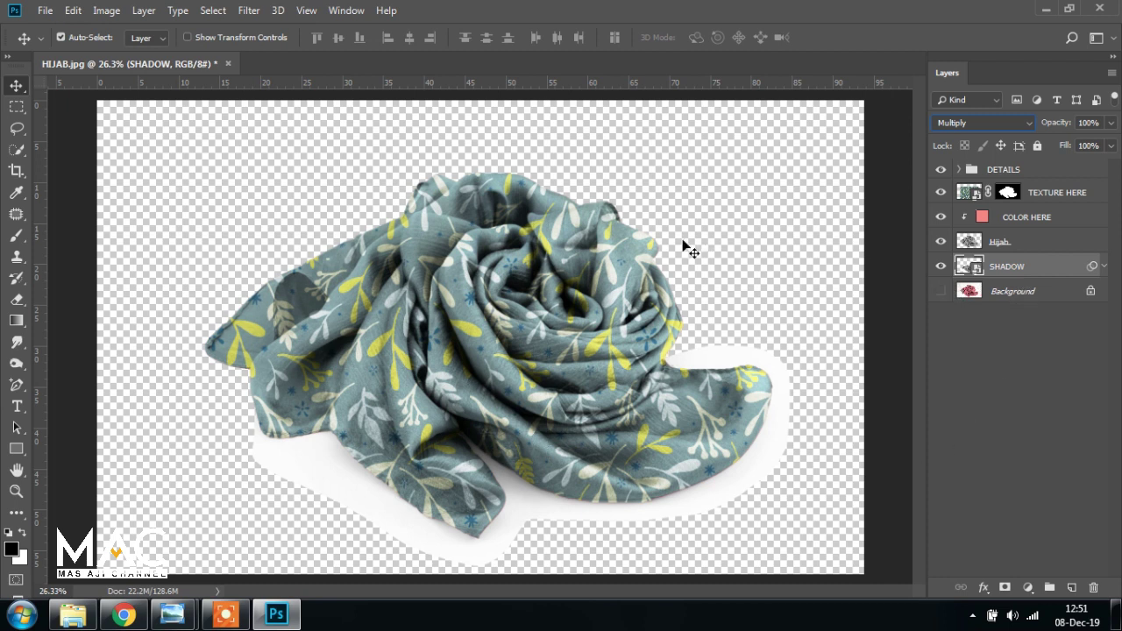
click(941, 291)
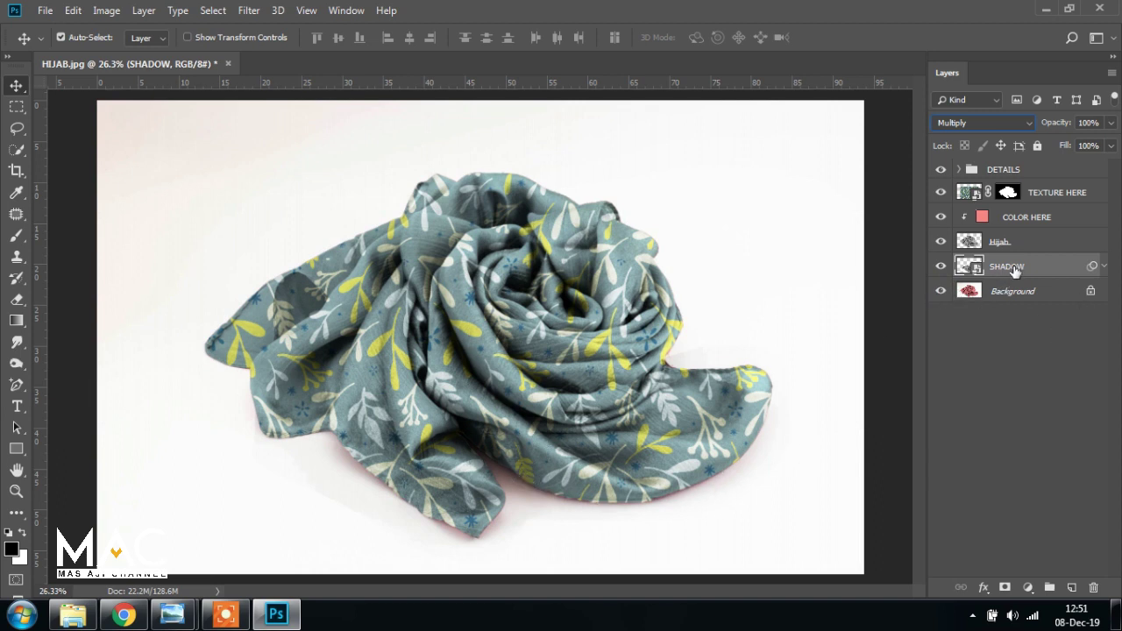
Add a pale teal solid colour fill layer above Background, sampled from the scarf
click(1011, 293)
click(1029, 588)
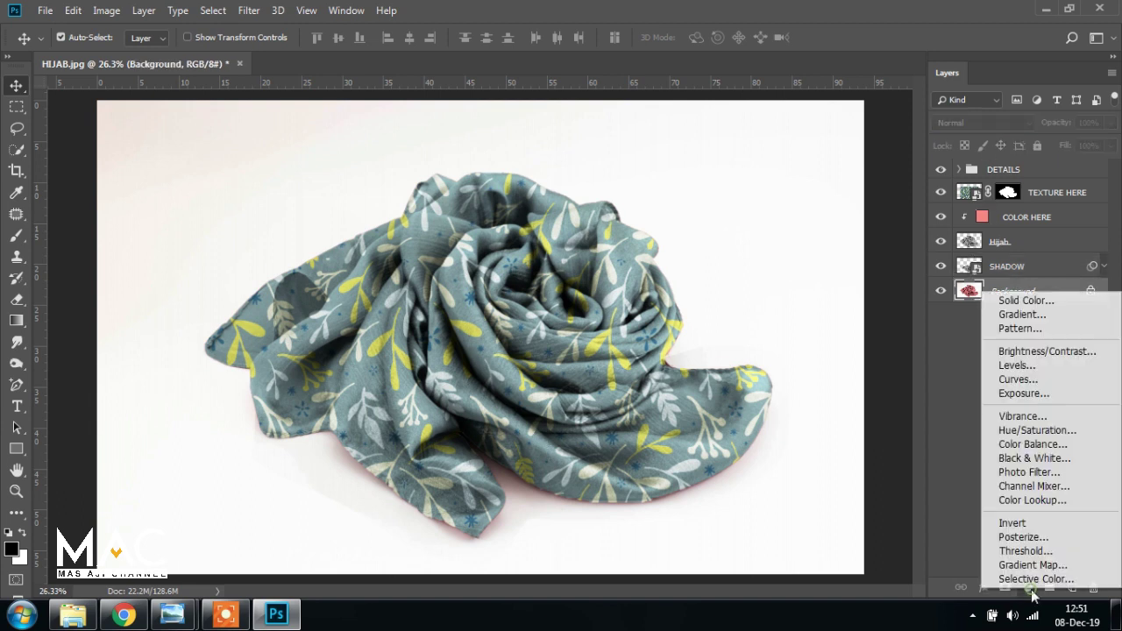
click(1043, 302)
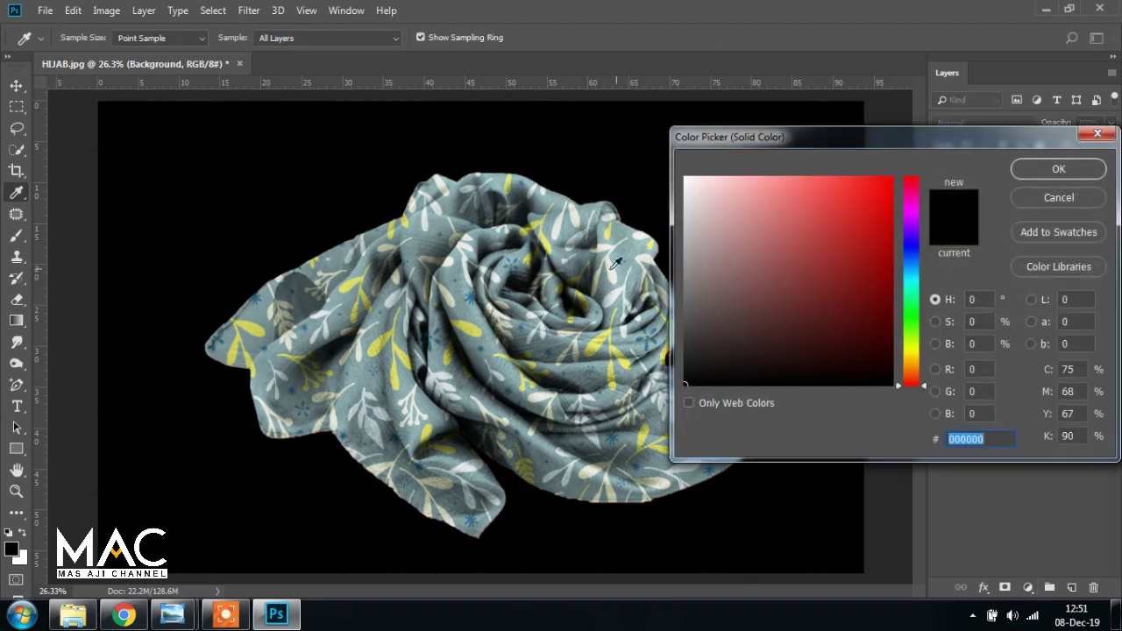
click(358, 367)
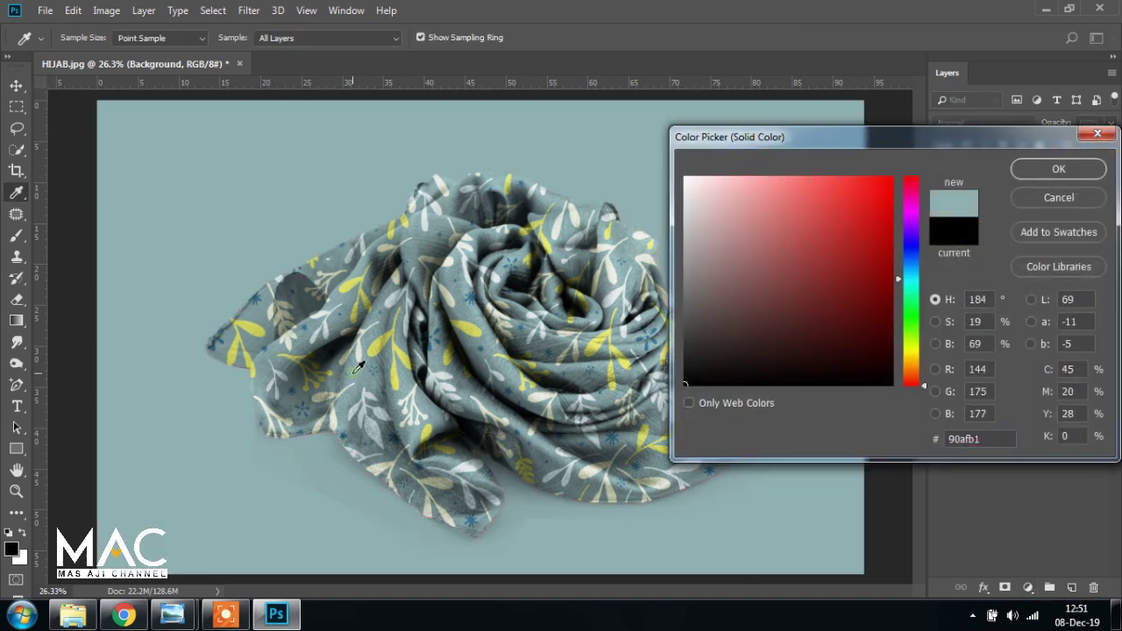
drag(725, 239, 713, 199)
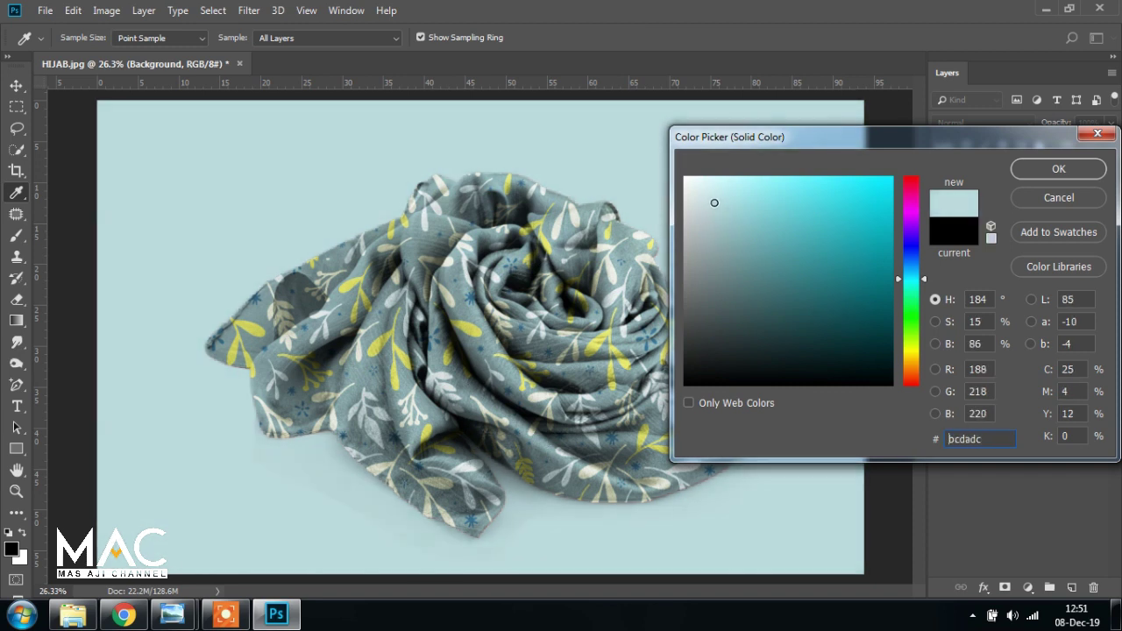
click(1064, 173)
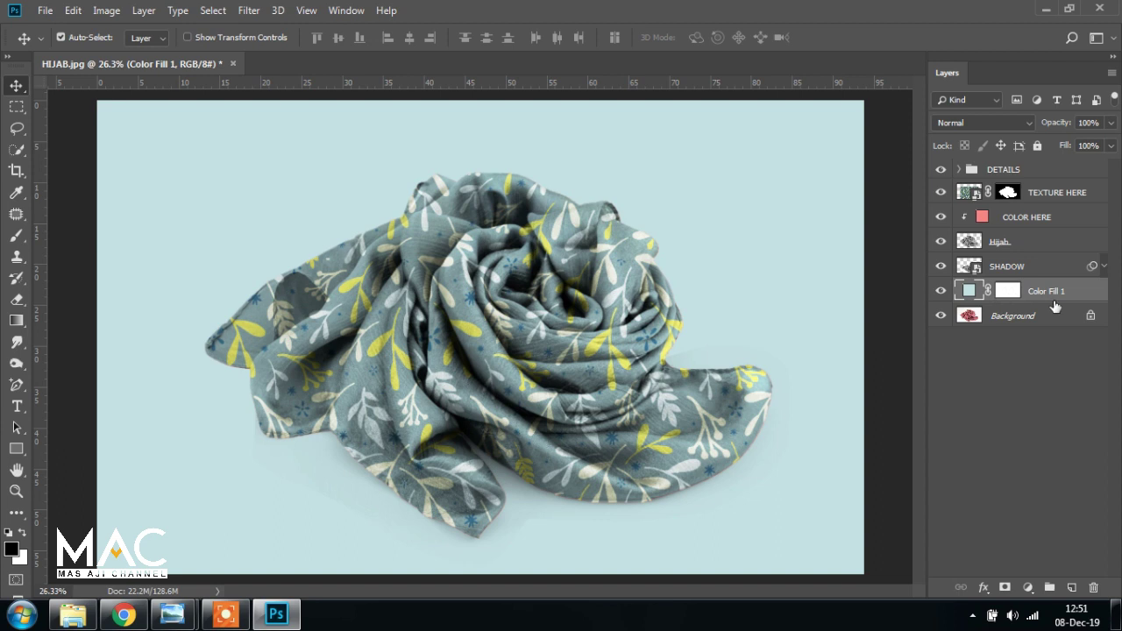
Rename the fill layer COLOR BG and clip it to the Background layer
double_click(1057, 292)
key(BackSpace)
text(COLOR BG)
key(Return)
right_click(1066, 293)
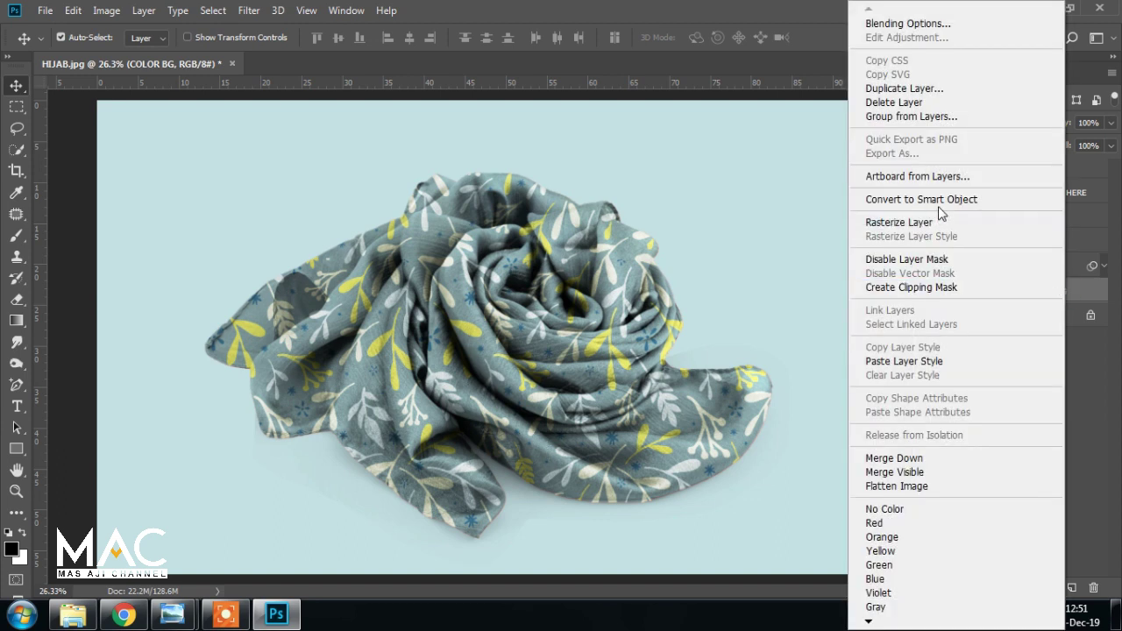
click(945, 288)
click(1035, 265)
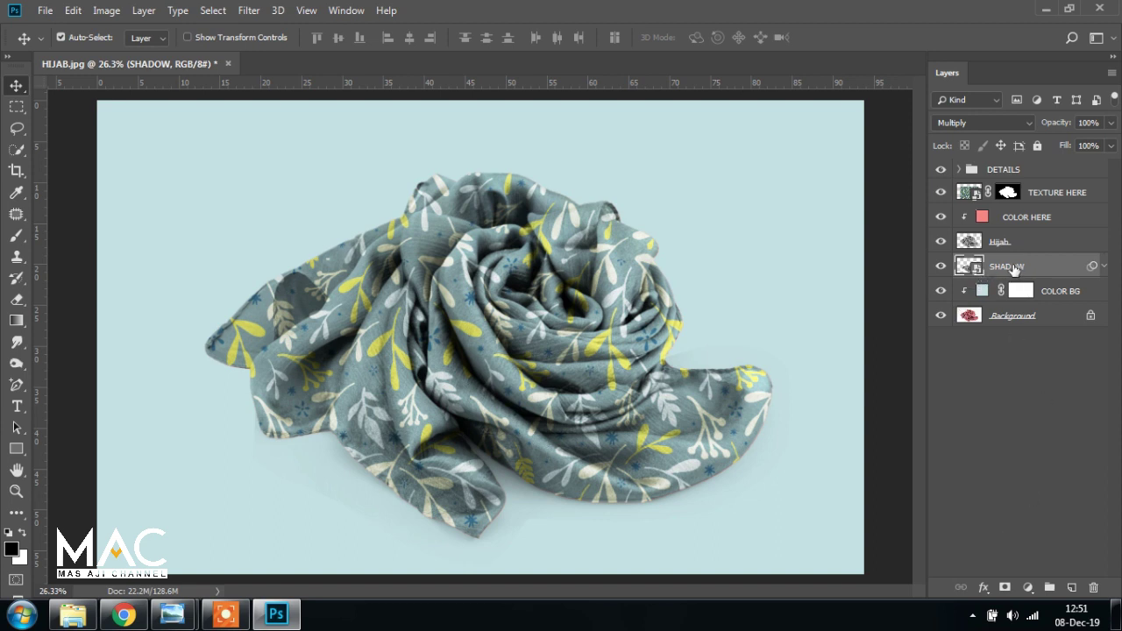
Add a Levels adjustment clipped to SHADOW and set its black input to 70
click(1029, 589)
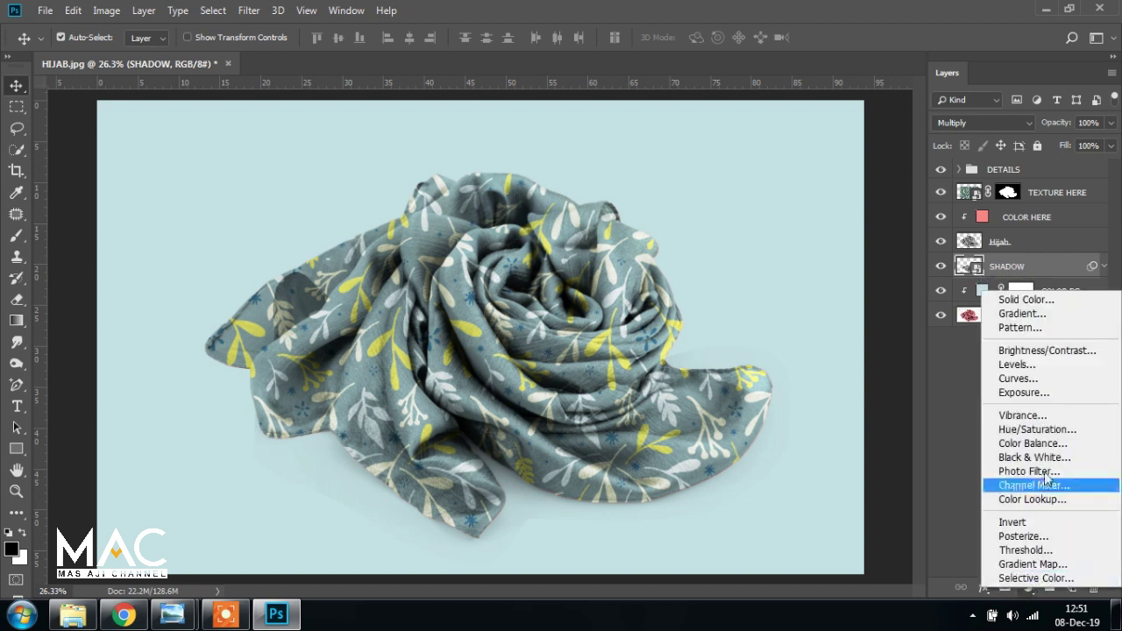
click(1035, 366)
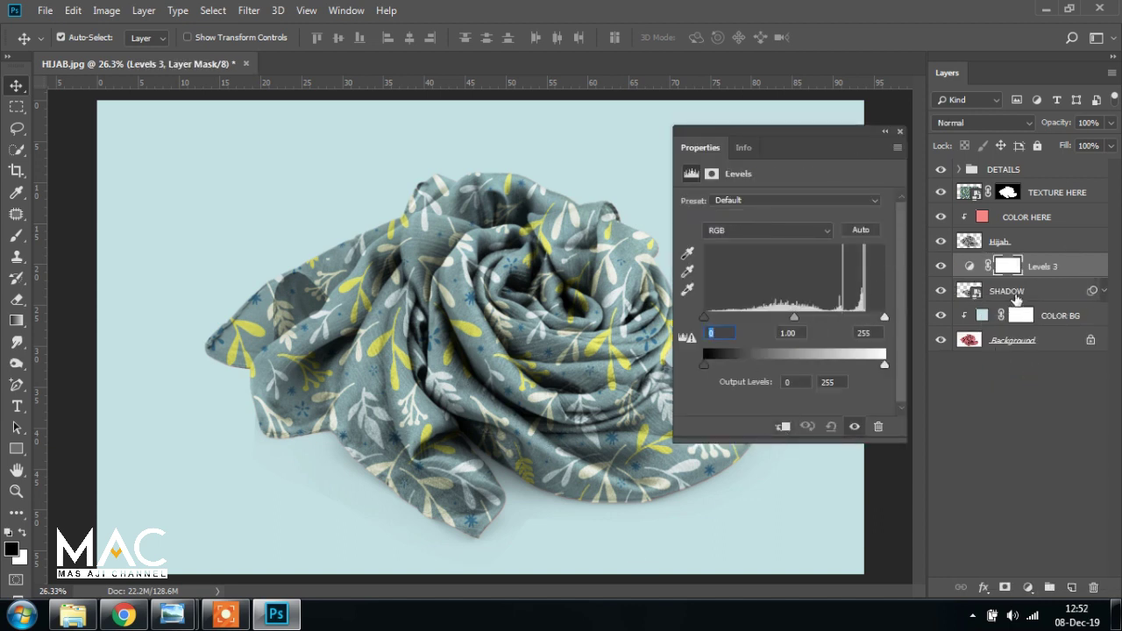
click(784, 428)
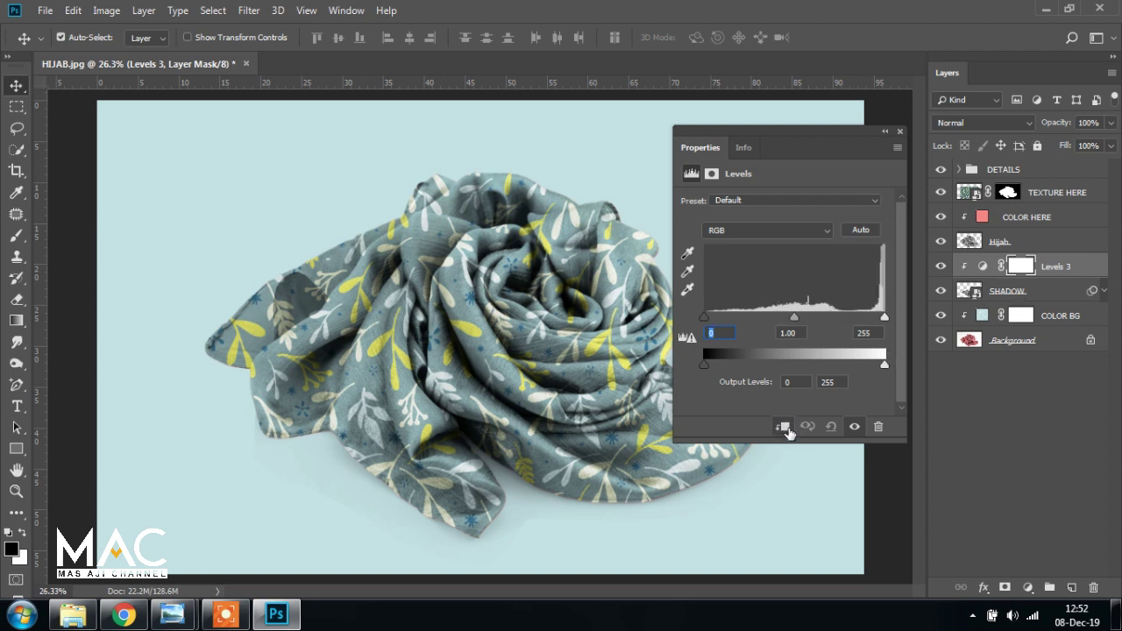
mouse_move(754, 130)
mouse_down()
mouse_move(877, 285)
mouse_move(772, 206)
mouse_up()
drag(797, 243, 820, 226)
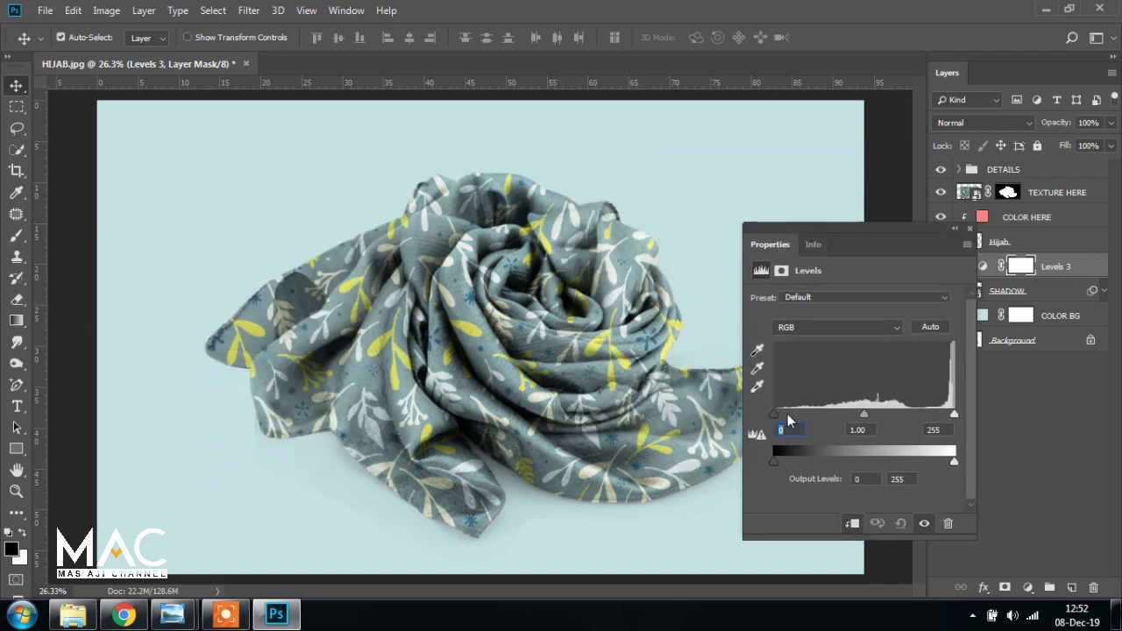
drag(775, 413, 815, 414)
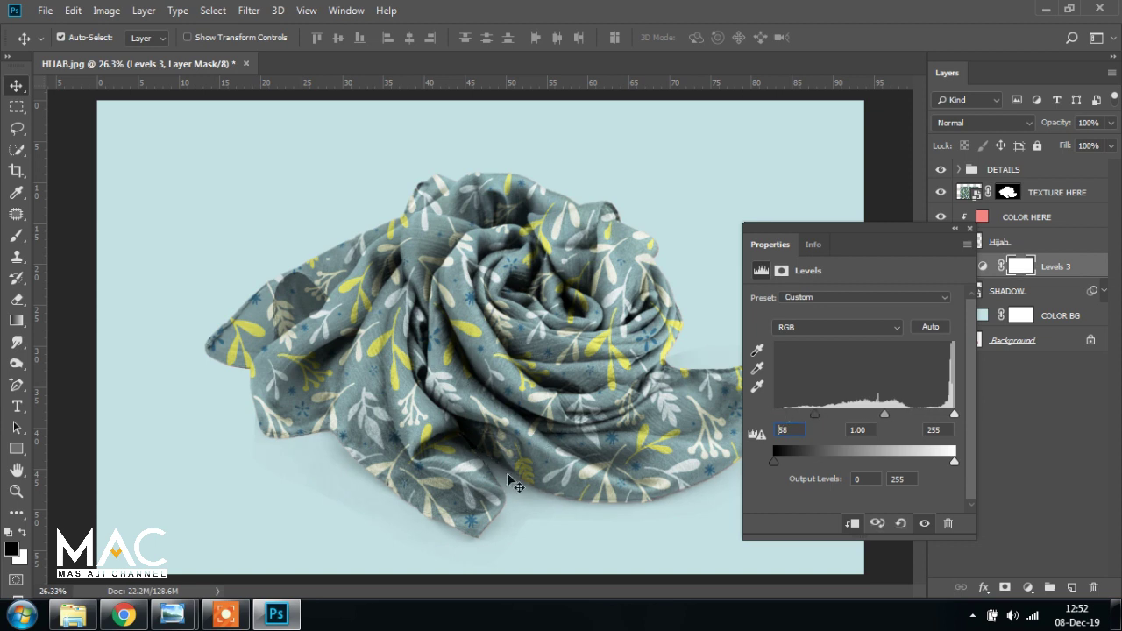
mouse_move(816, 229)
mouse_down()
mouse_move(737, 278)
mouse_move(743, 208)
mouse_move(789, 214)
mouse_up()
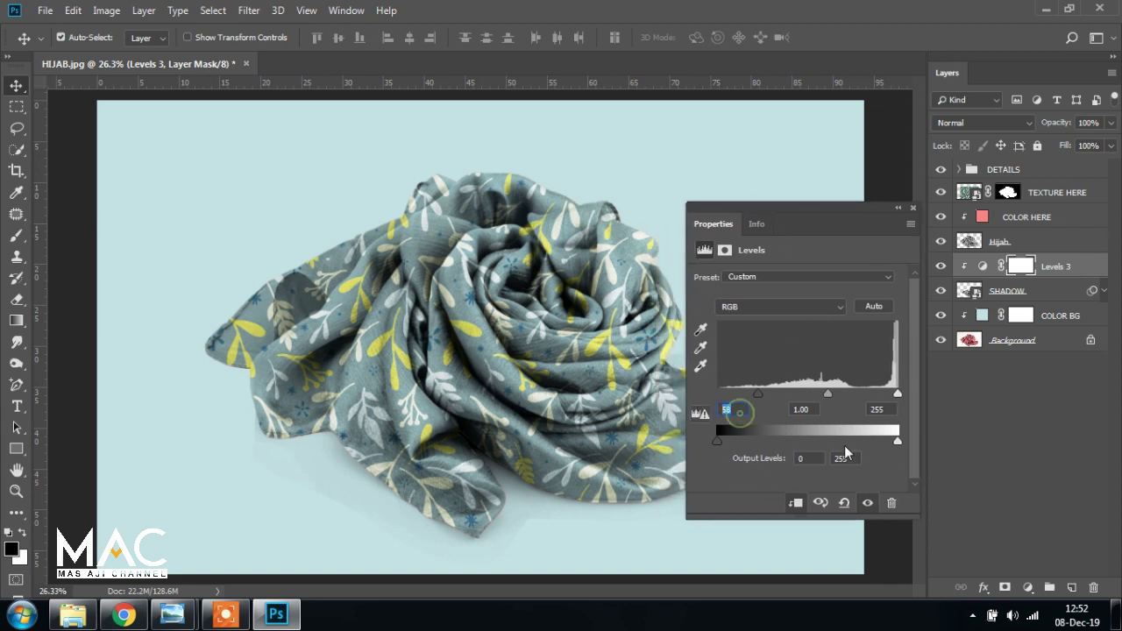
text(70)
Set the Levels midtone to 0.58 and close the Properties panel
drag(834, 397, 839, 397)
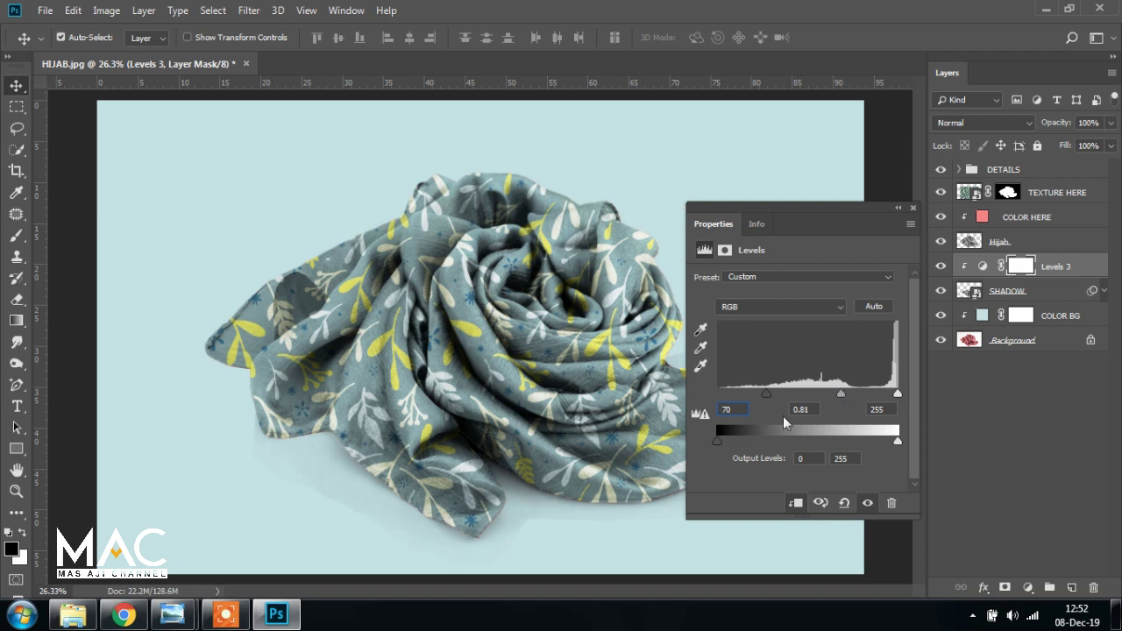
click(811, 410)
key(BackSpace)
text(58)
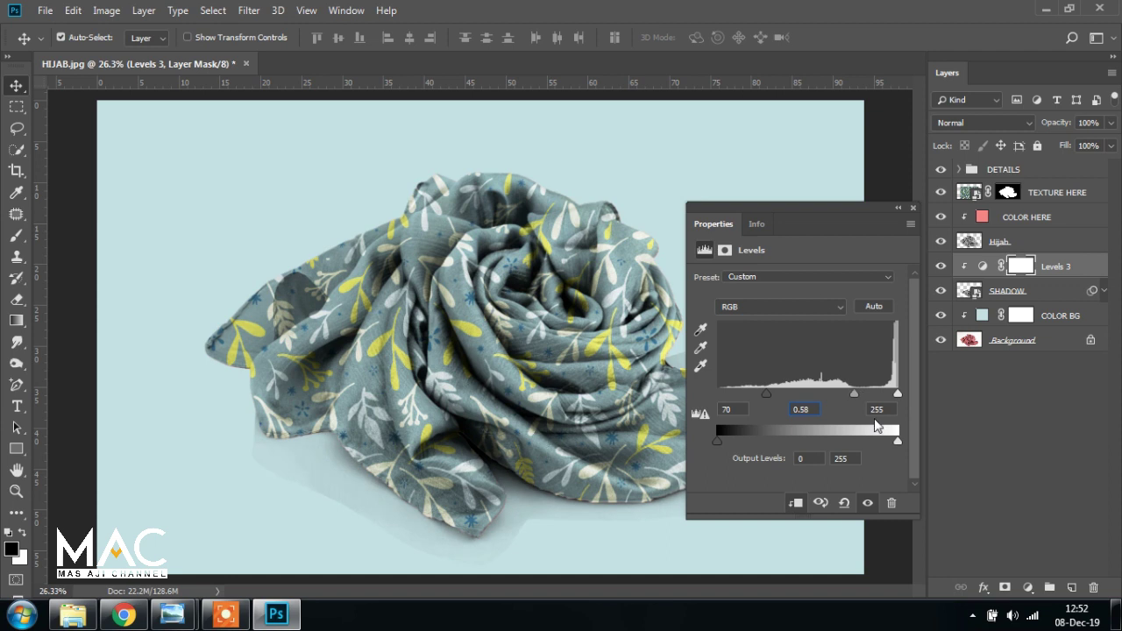
drag(805, 213, 800, 208)
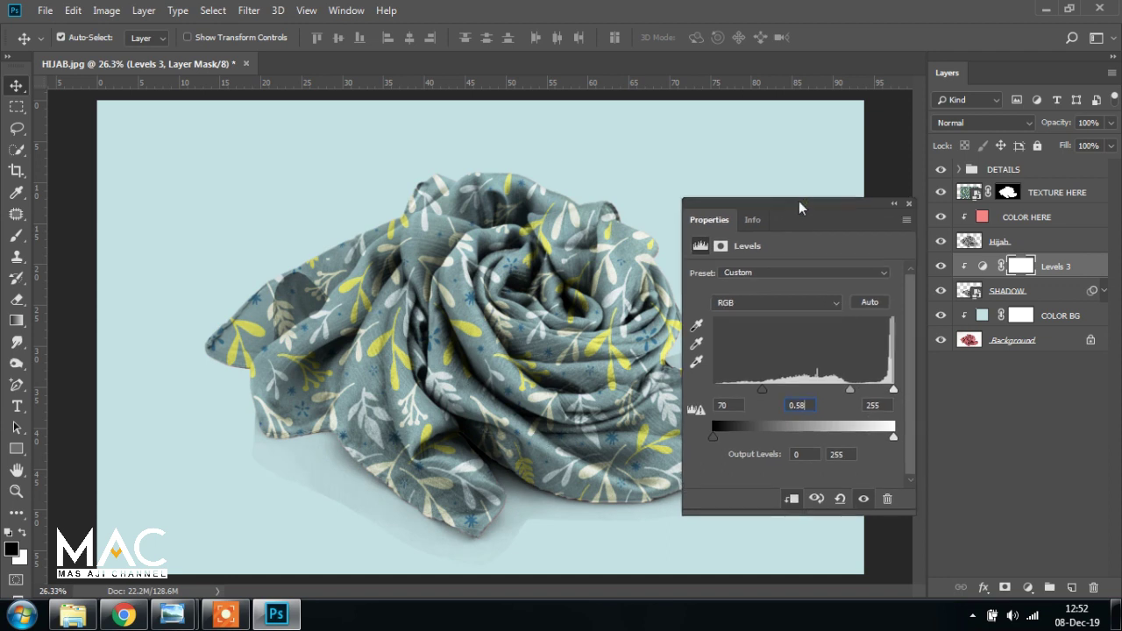
click(909, 205)
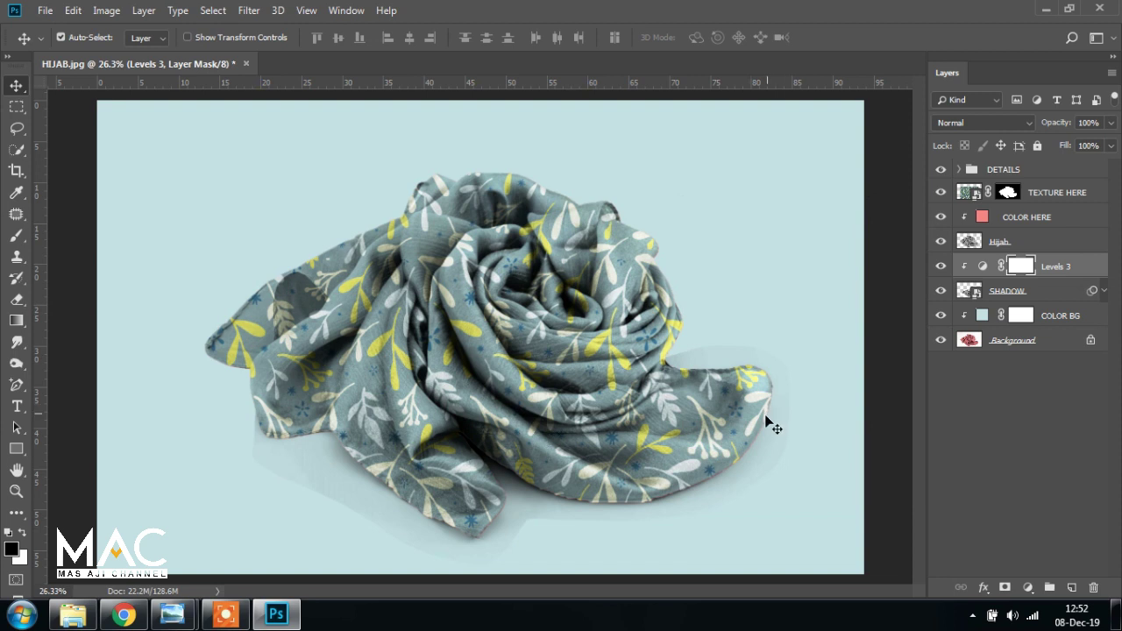
Add a layer mask to the SHADOW layer
scroll(742, 447, up, 3)
drag(727, 437, 788, 349)
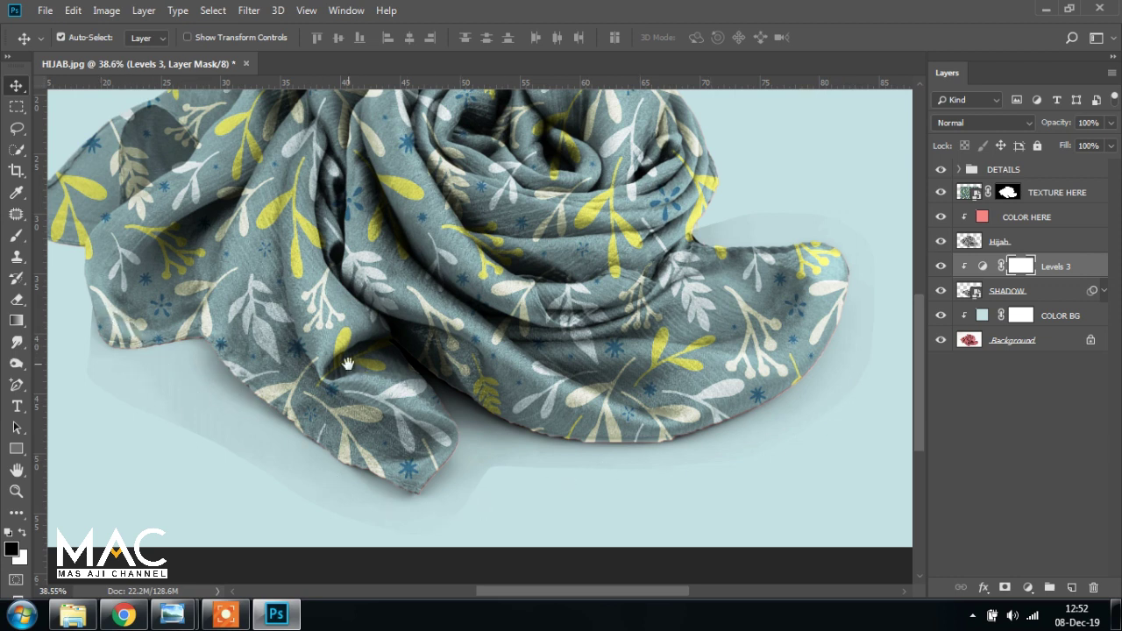
drag(348, 364, 427, 334)
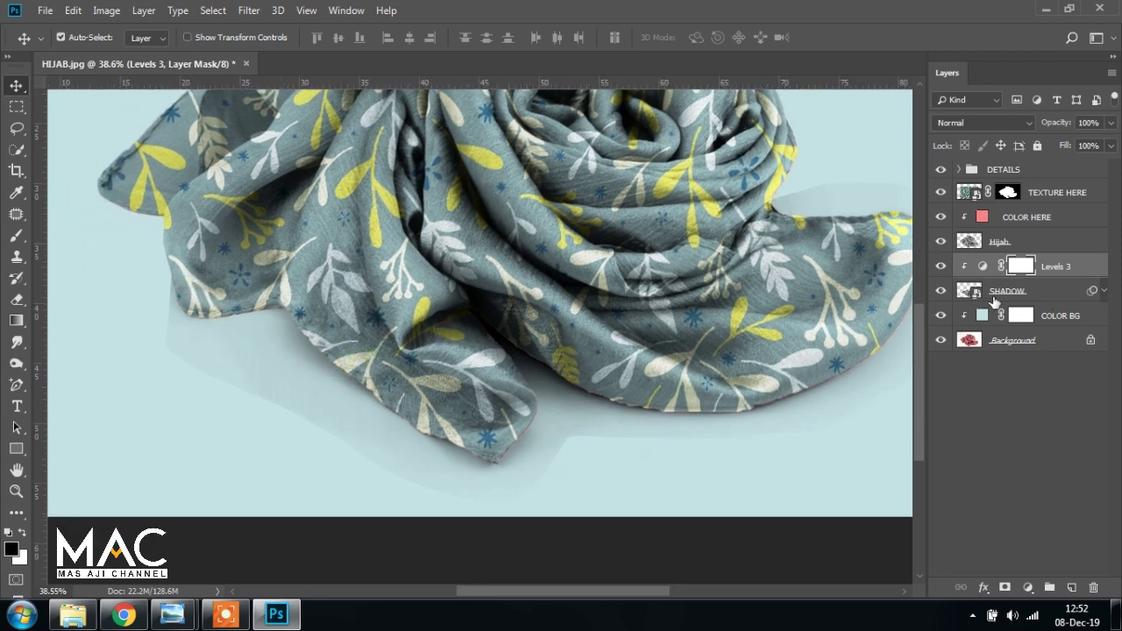
click(1031, 293)
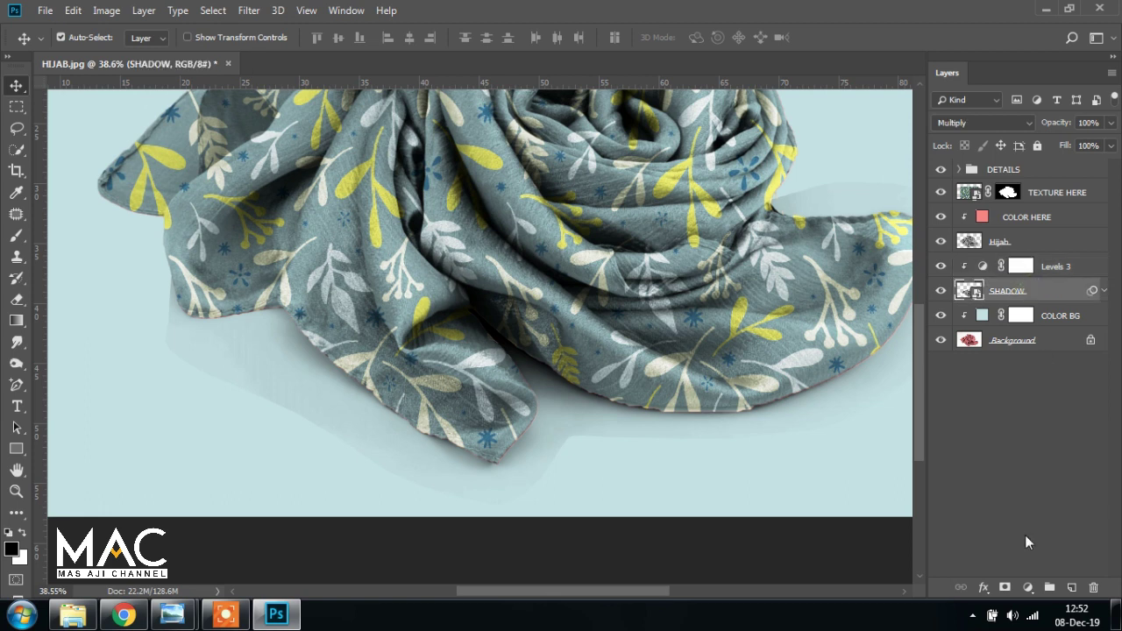
click(1005, 588)
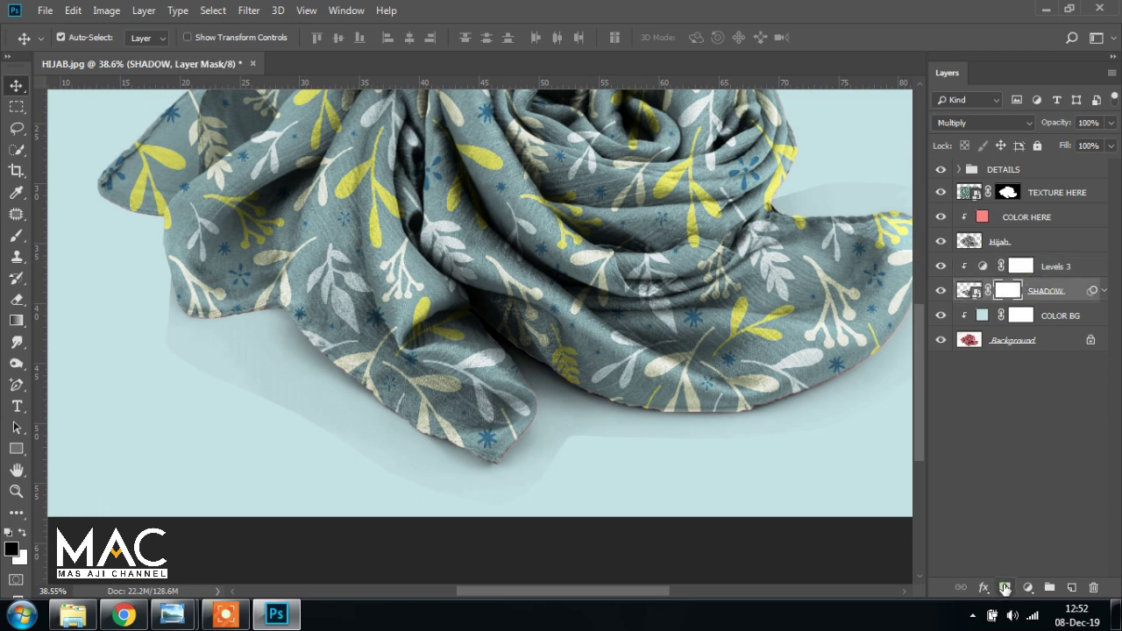
Choose a 231 px Soft Round brush for painting the mask
drag(251, 310, 313, 296)
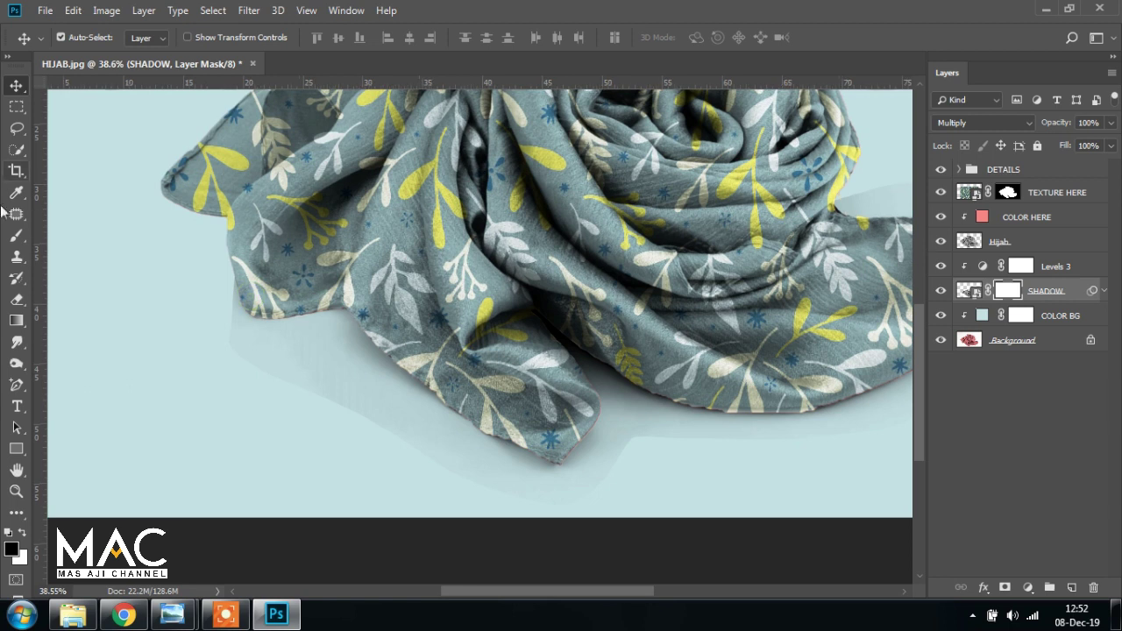
click(15, 238)
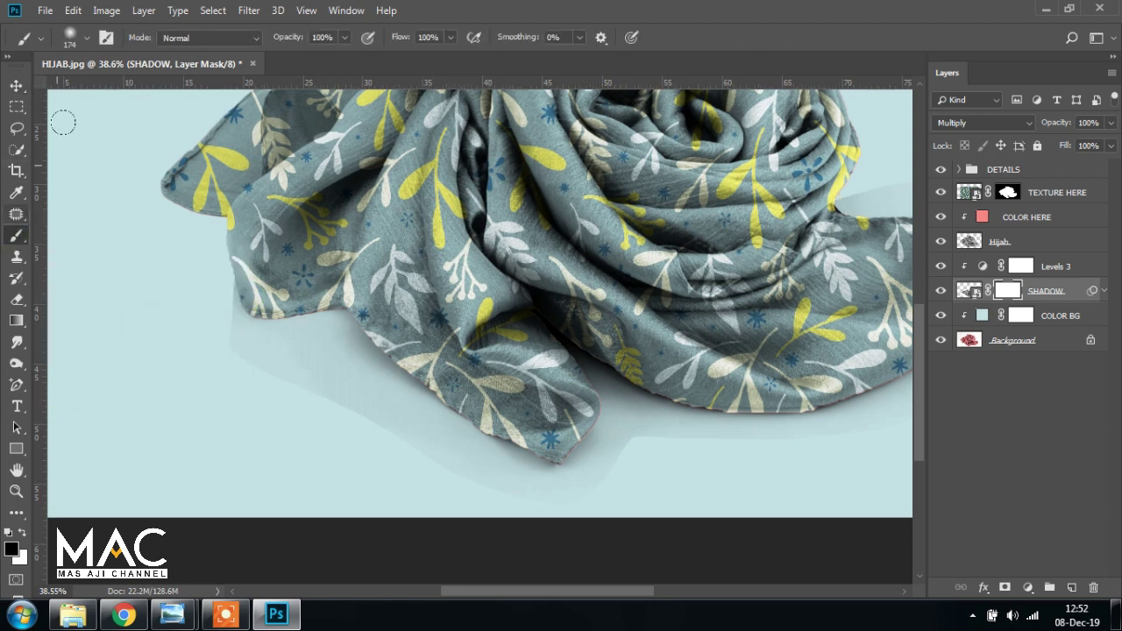
click(87, 38)
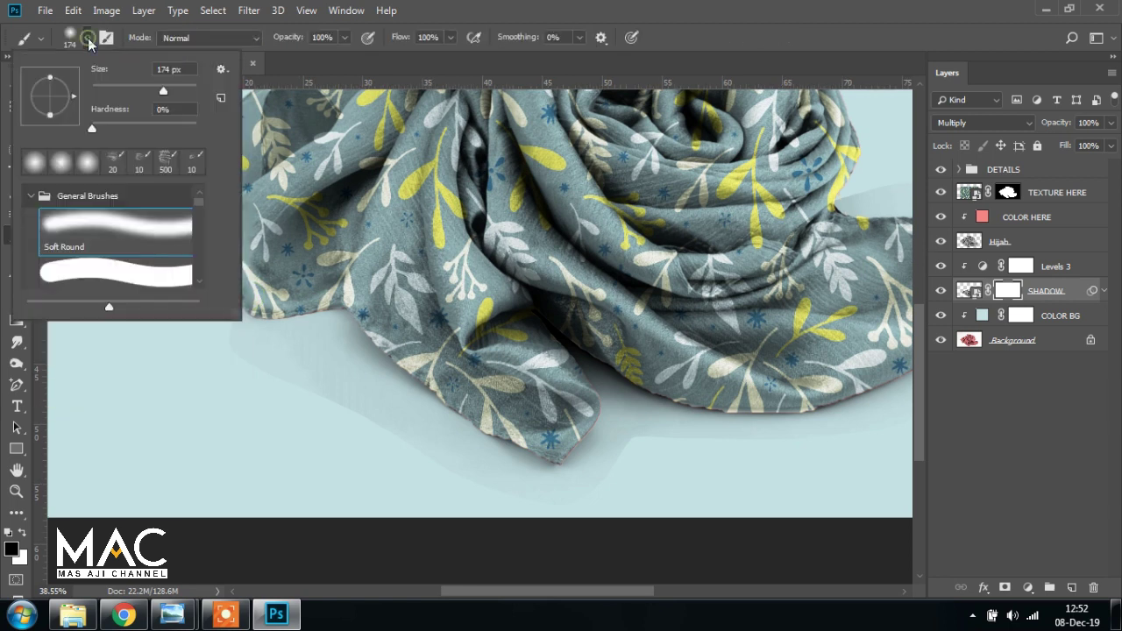
click(109, 225)
drag(285, 260, 219, 203)
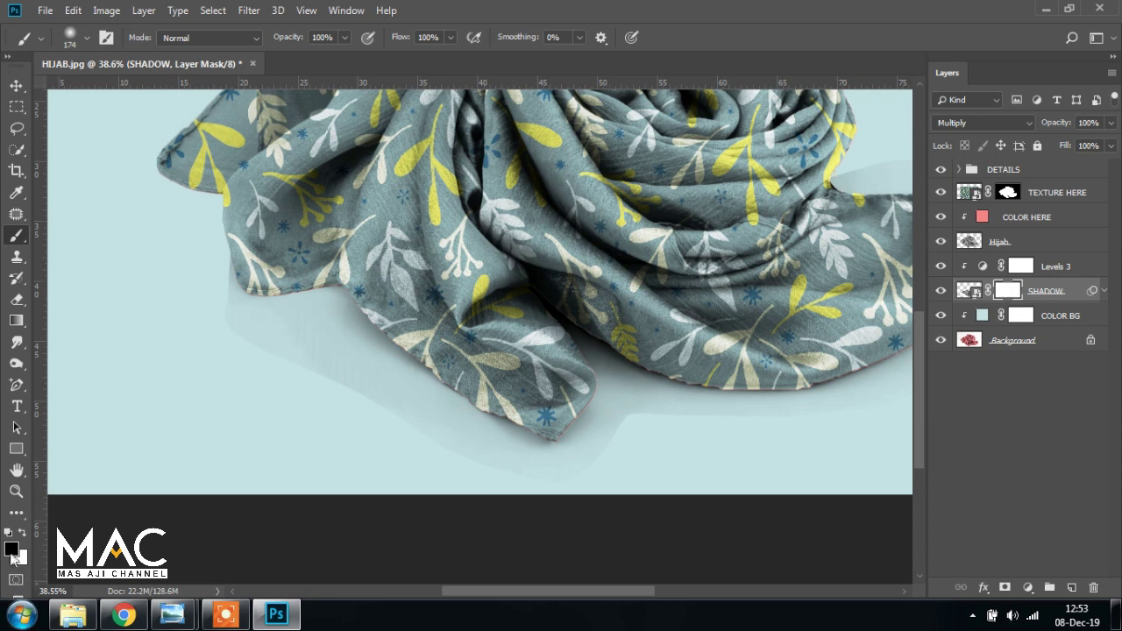
drag(111, 339, 121, 346)
Paint out shadow along the left fold and the fabric's lower edges
mouse_move(188, 261)
mouse_down()
mouse_move(246, 351)
mouse_move(341, 395)
mouse_up()
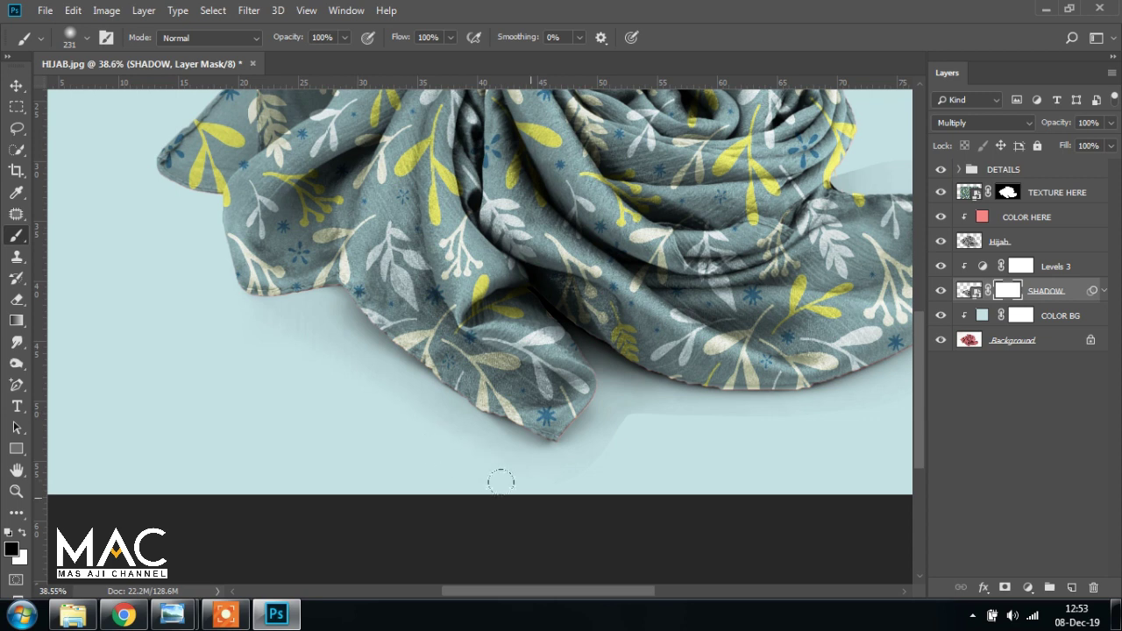
drag(583, 456, 615, 424)
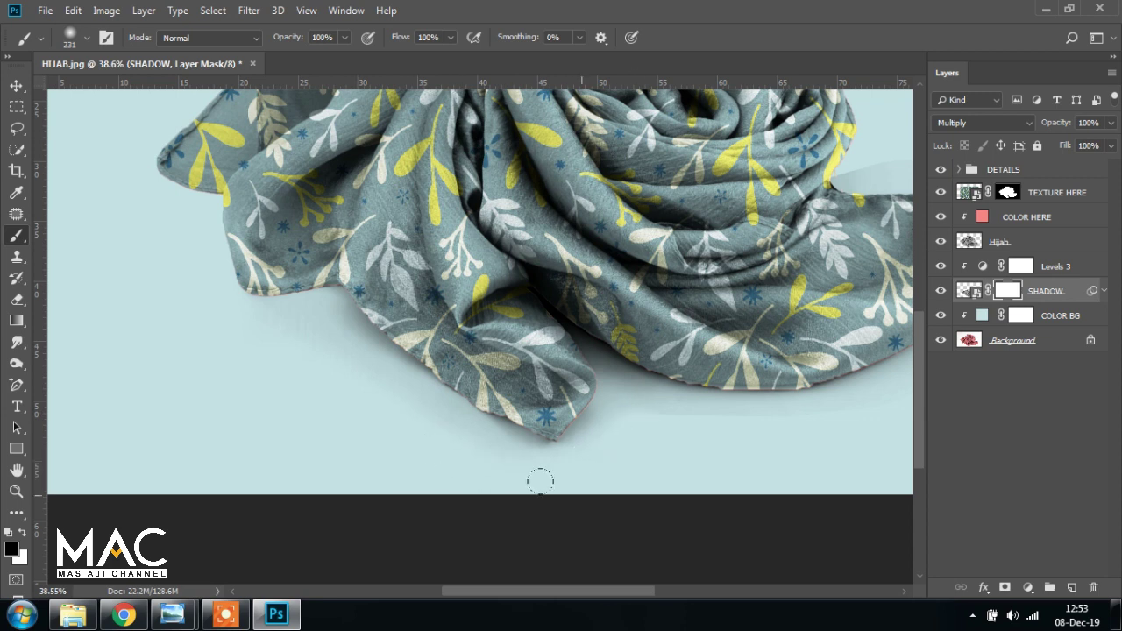
drag(279, 379, 420, 386)
drag(509, 413, 204, 344)
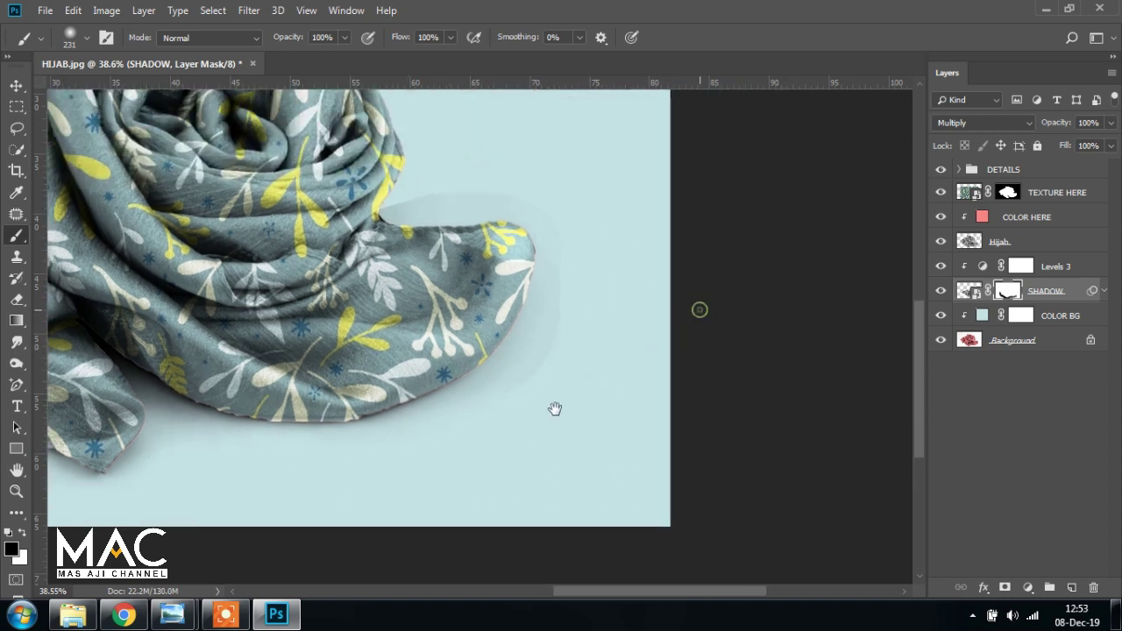
drag(692, 312, 553, 409)
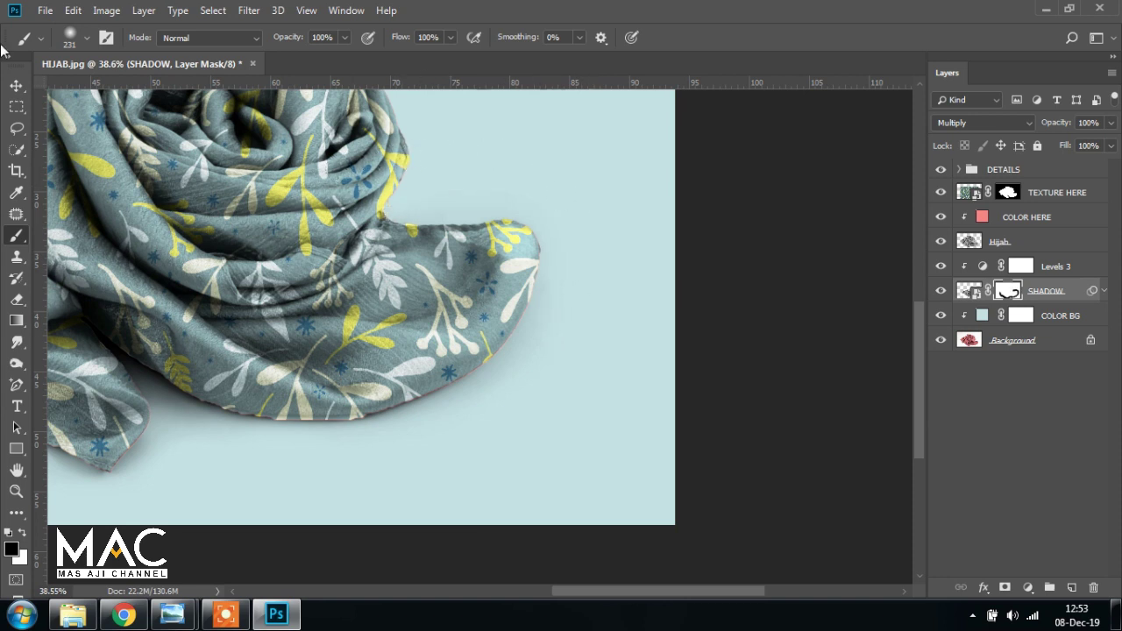
click(16, 86)
key(ctrl+0)
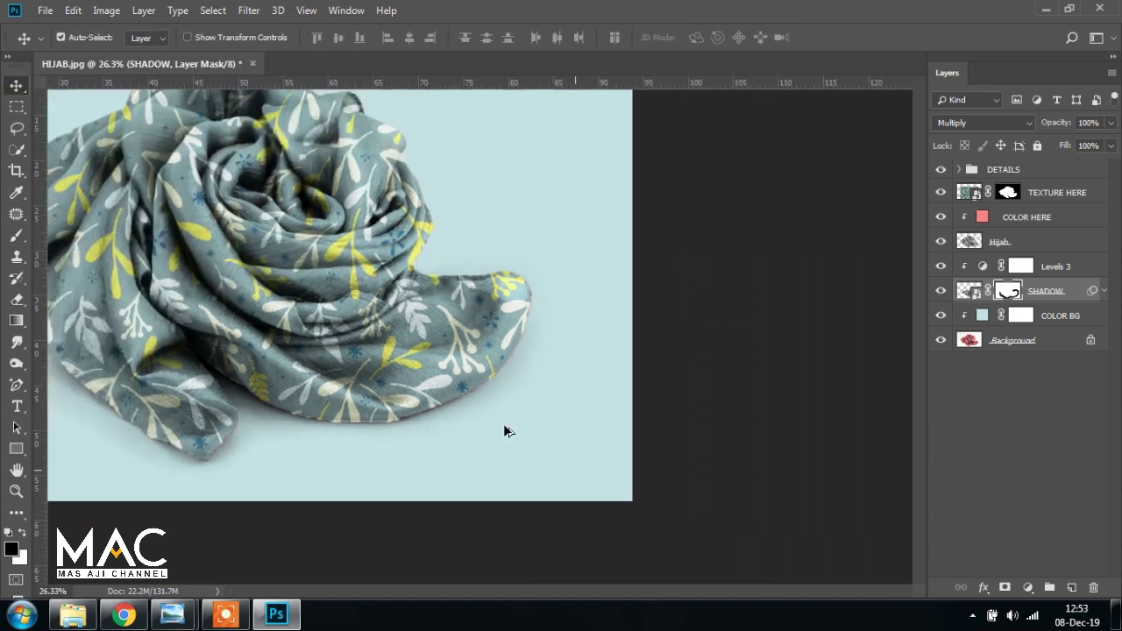
Hide the COLOR HERE colour layer
scroll(631, 405, up, 1)
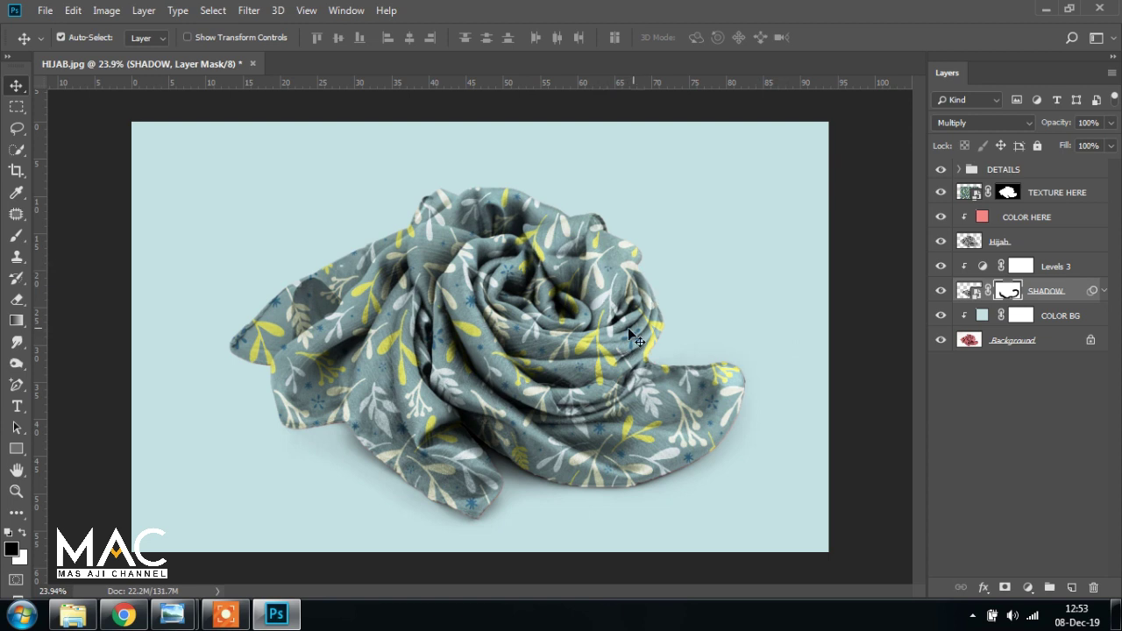
click(1030, 221)
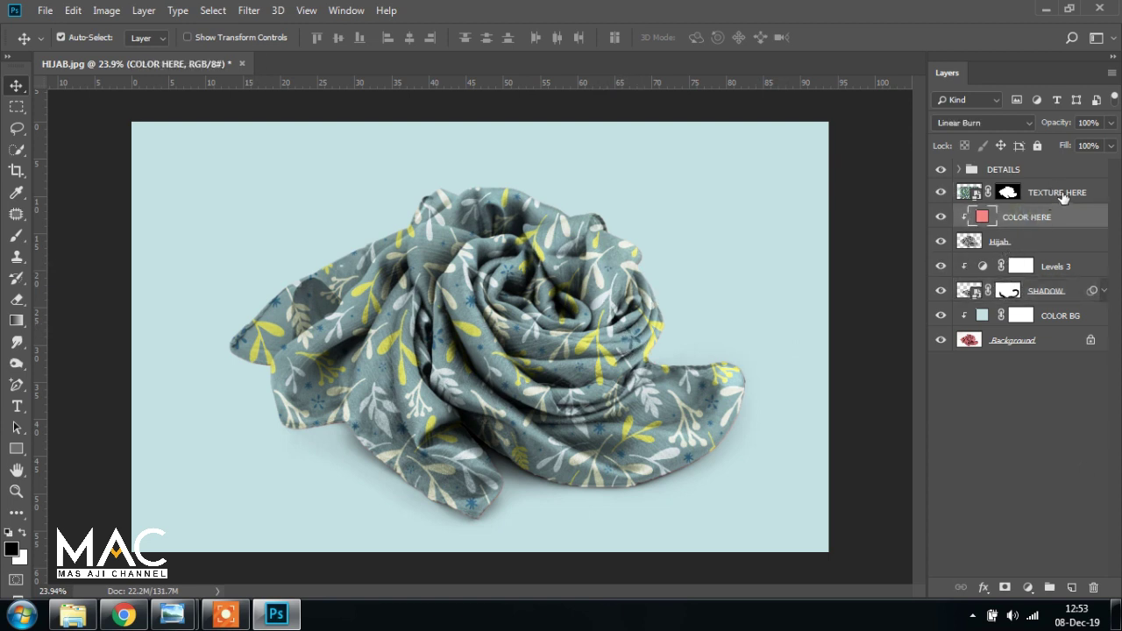
click(1063, 193)
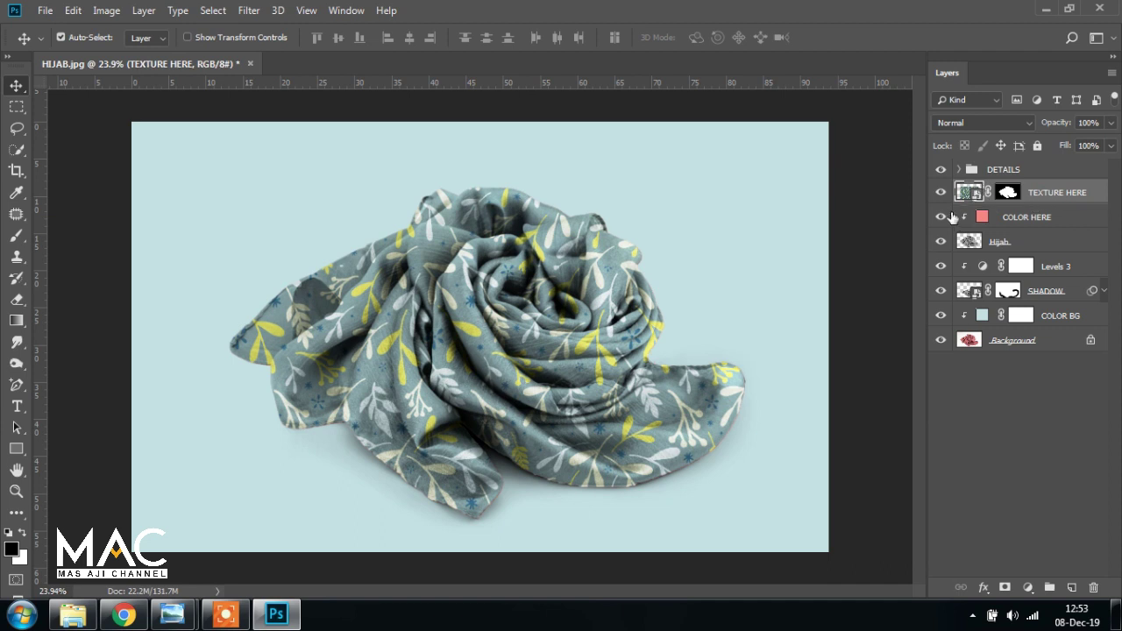
click(941, 217)
In the TEXTURE HERE smart object, hide TEXTURE 1 and place TEXTURE 2 embedded
double_click(970, 192)
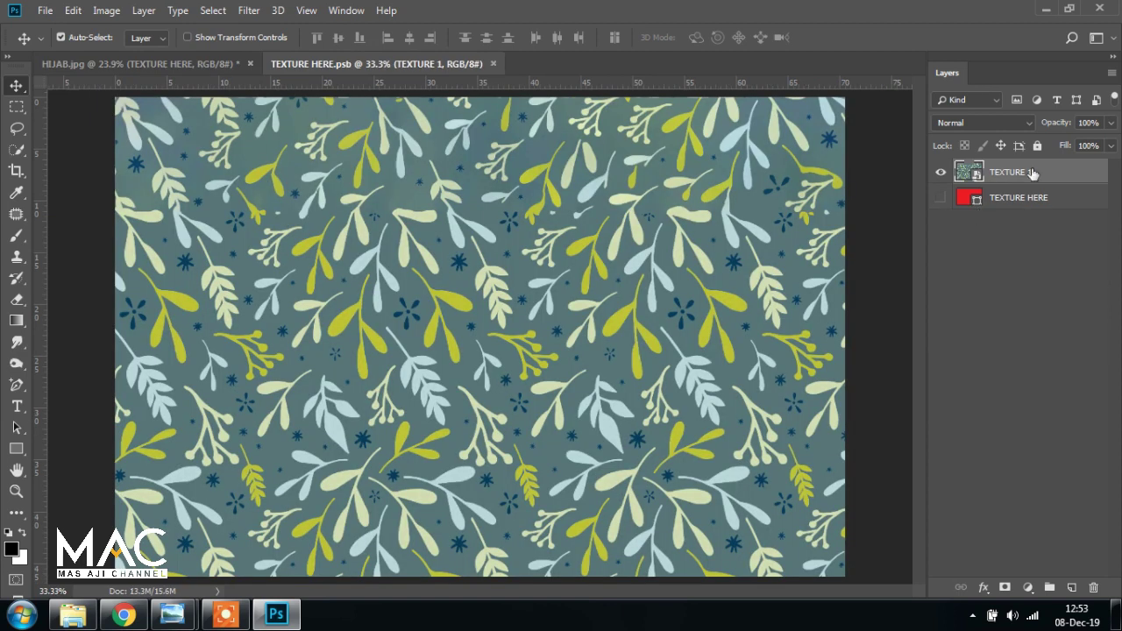
click(938, 172)
click(41, 10)
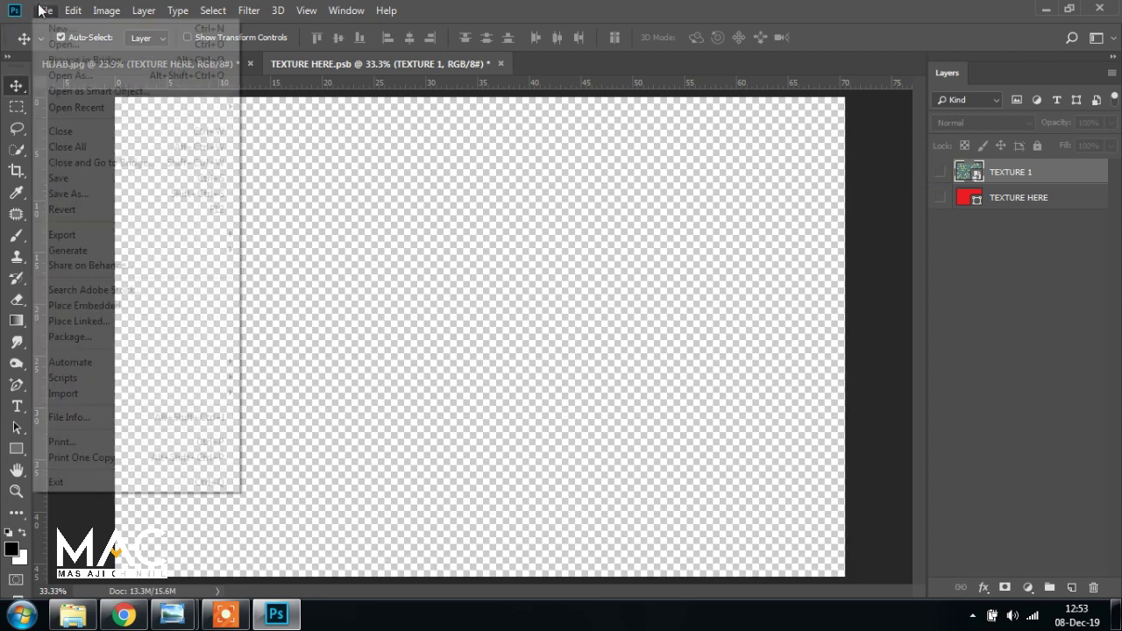
click(109, 305)
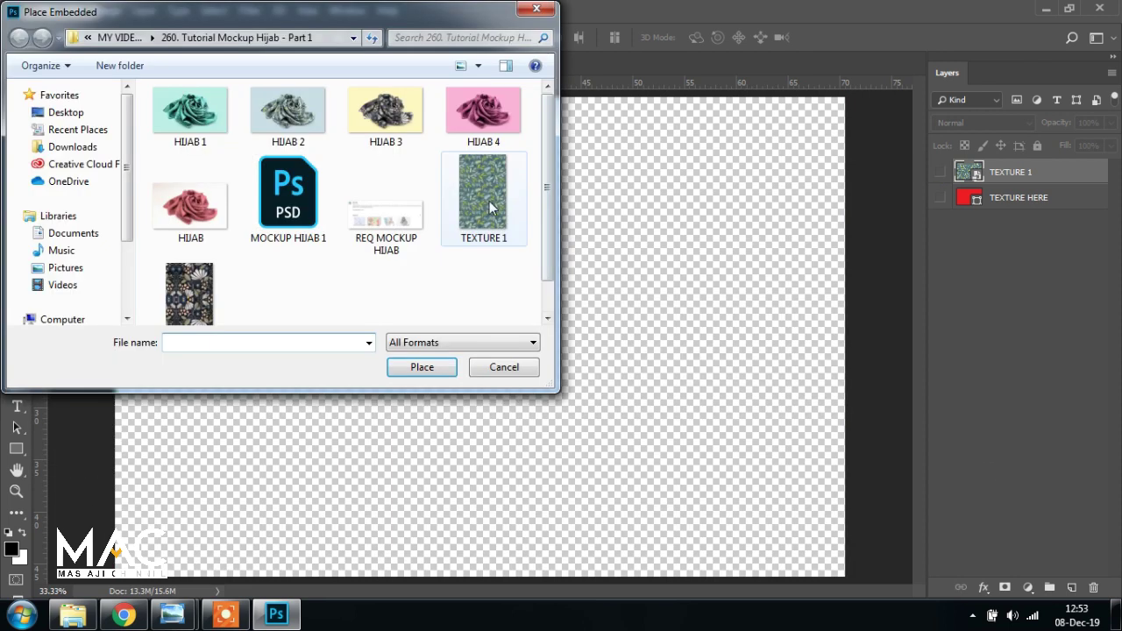
click(209, 303)
click(421, 367)
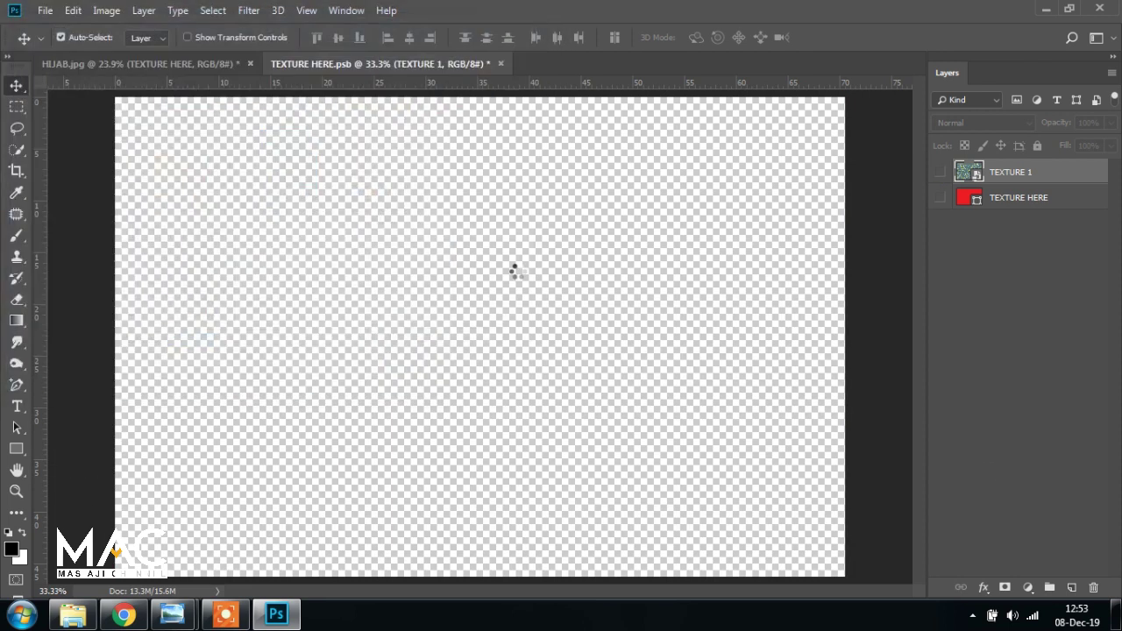
Rotate TEXTURE 2 by 90°, stretch it to fill the canvas, and save and close
click(411, 35)
text(90)
key(Return)
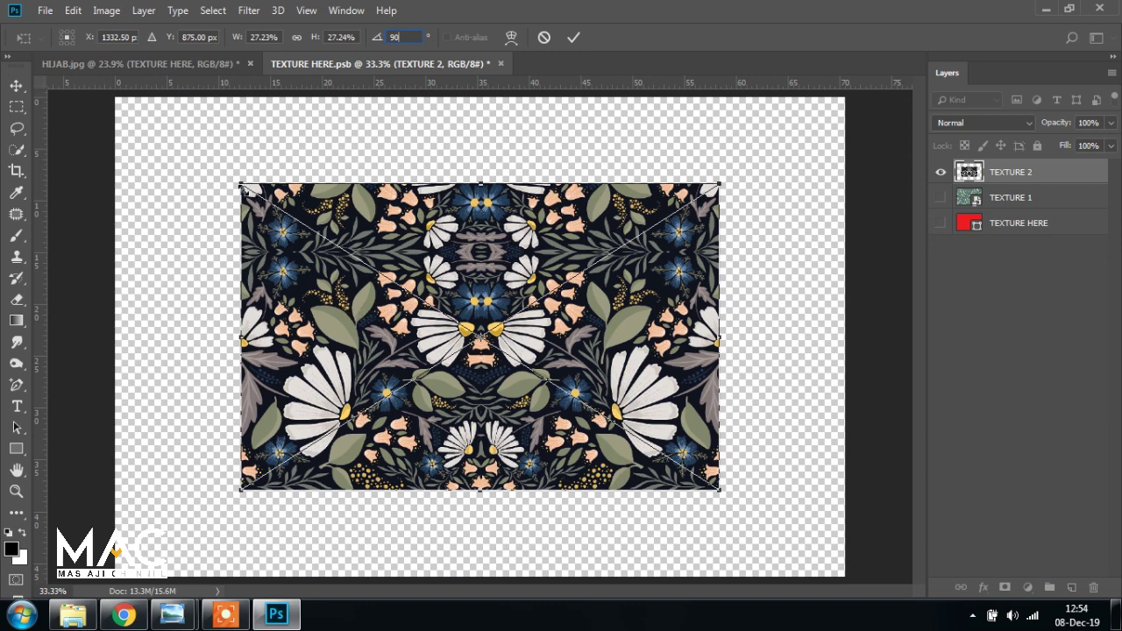
mouse_move(218, 176)
mouse_down()
mouse_move(125, 120)
mouse_move(105, 121)
mouse_up()
drag(480, 104, 480, 94)
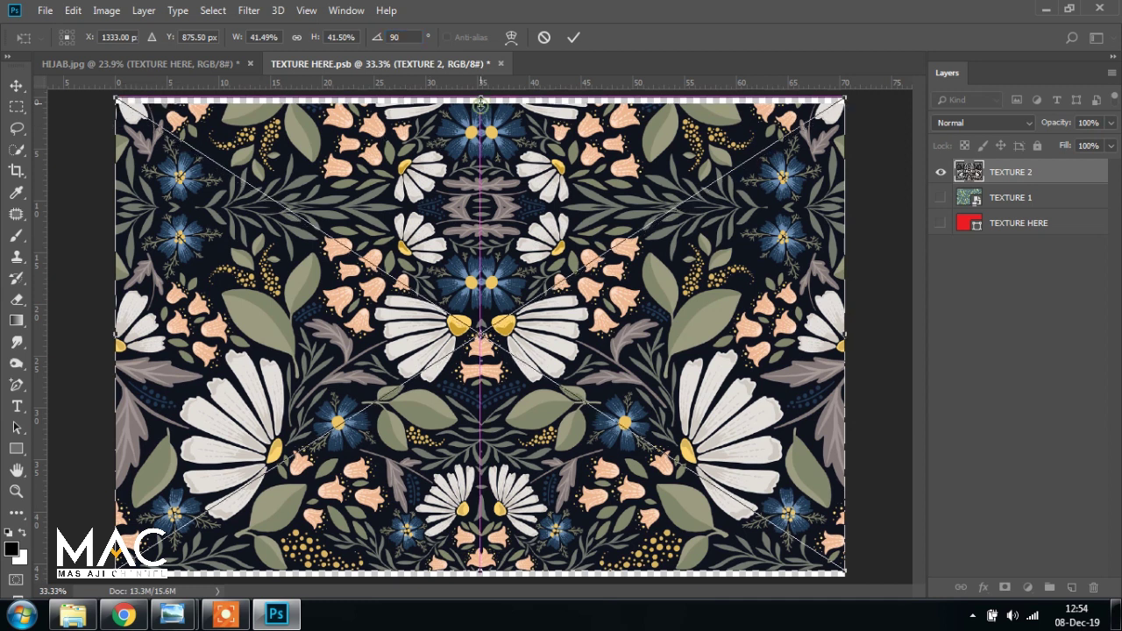
drag(481, 568, 481, 576)
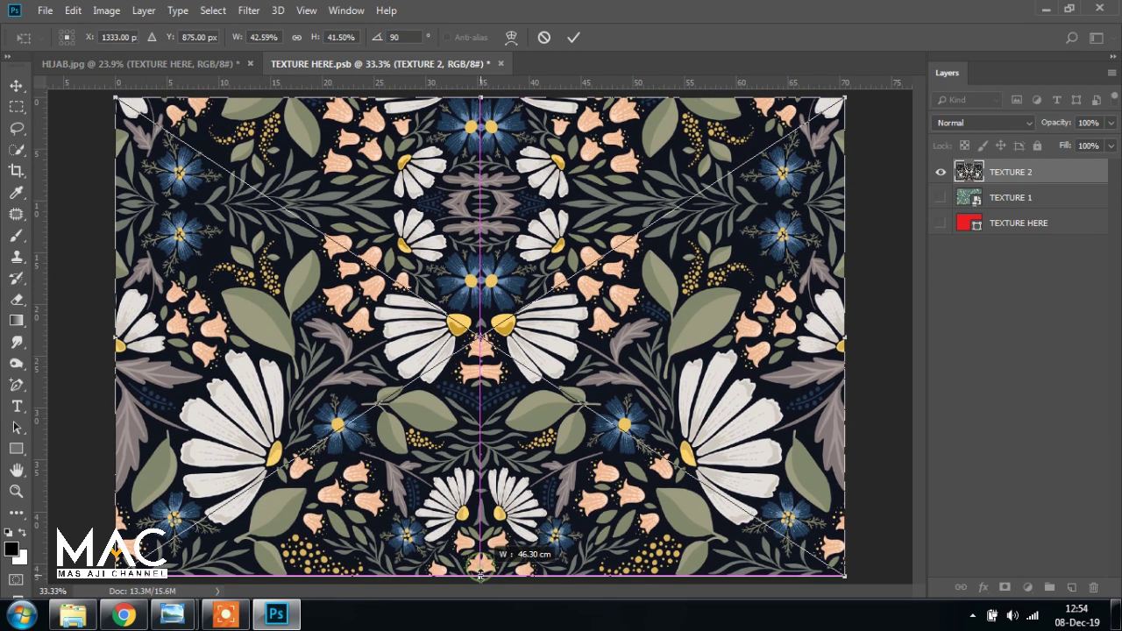
key(Return)
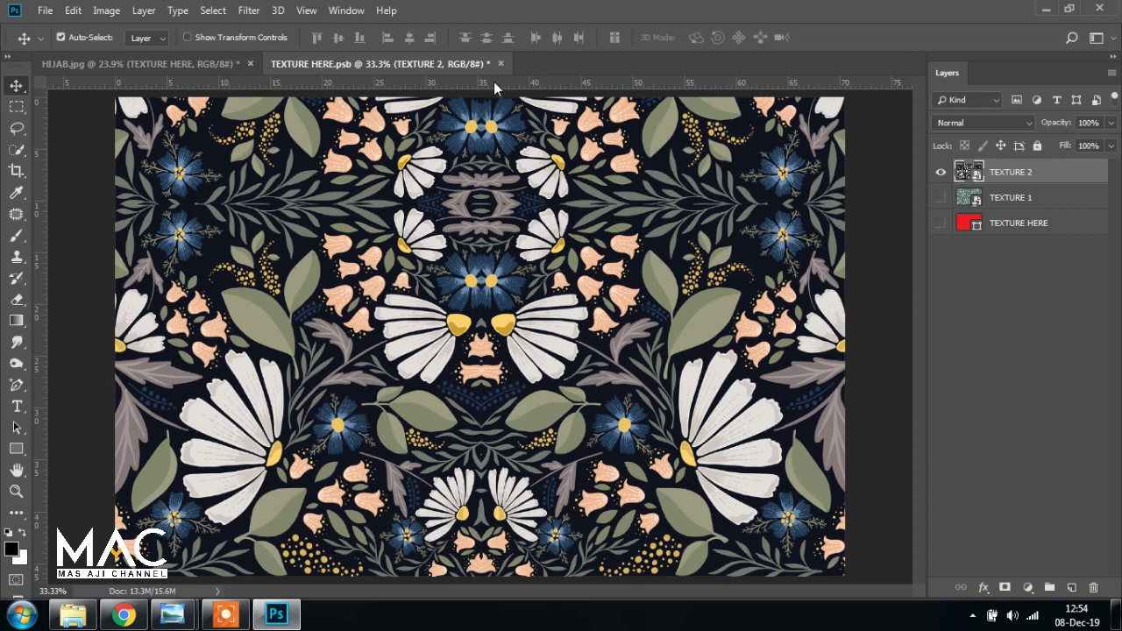
click(500, 63)
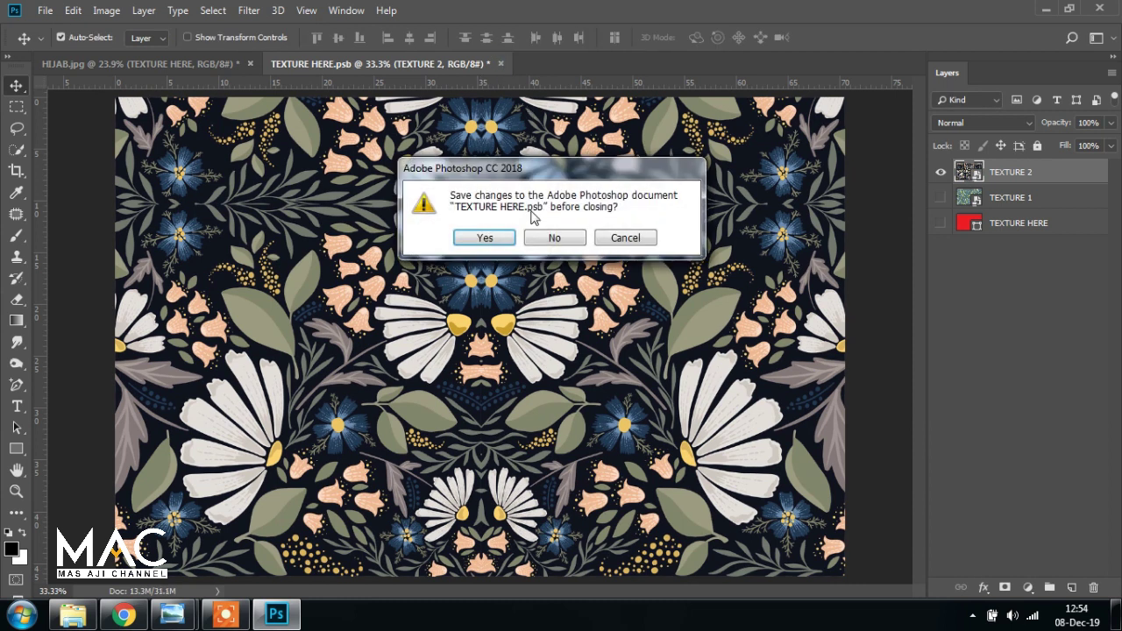
click(502, 241)
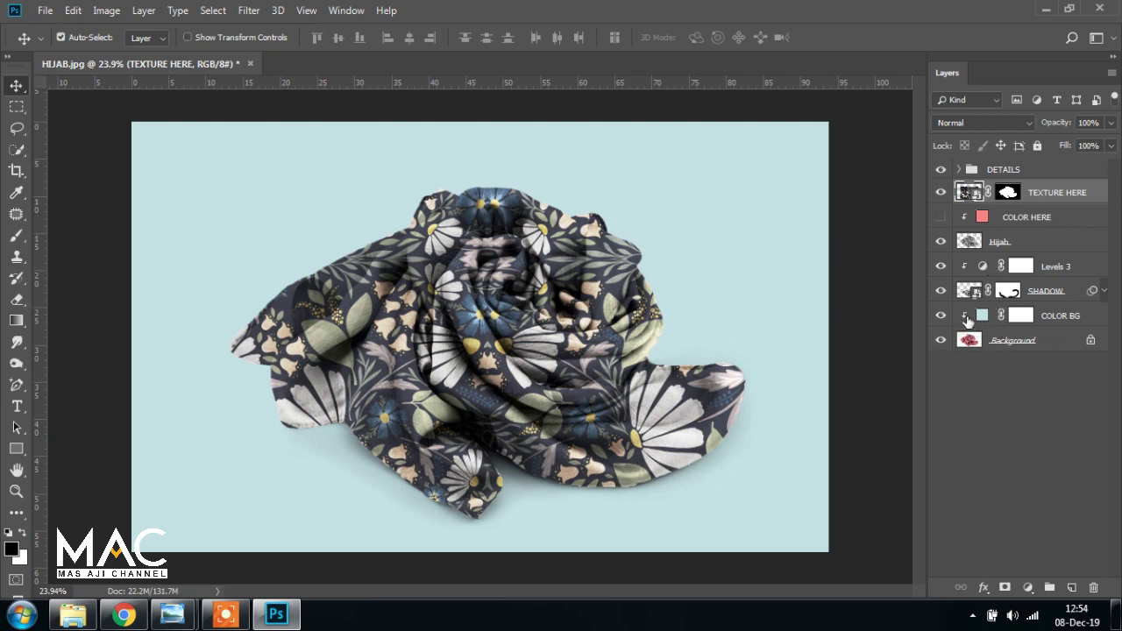
Change the COLOR BG fill to pale cream #dedecc, starting from a sampled leaf colour
double_click(983, 316)
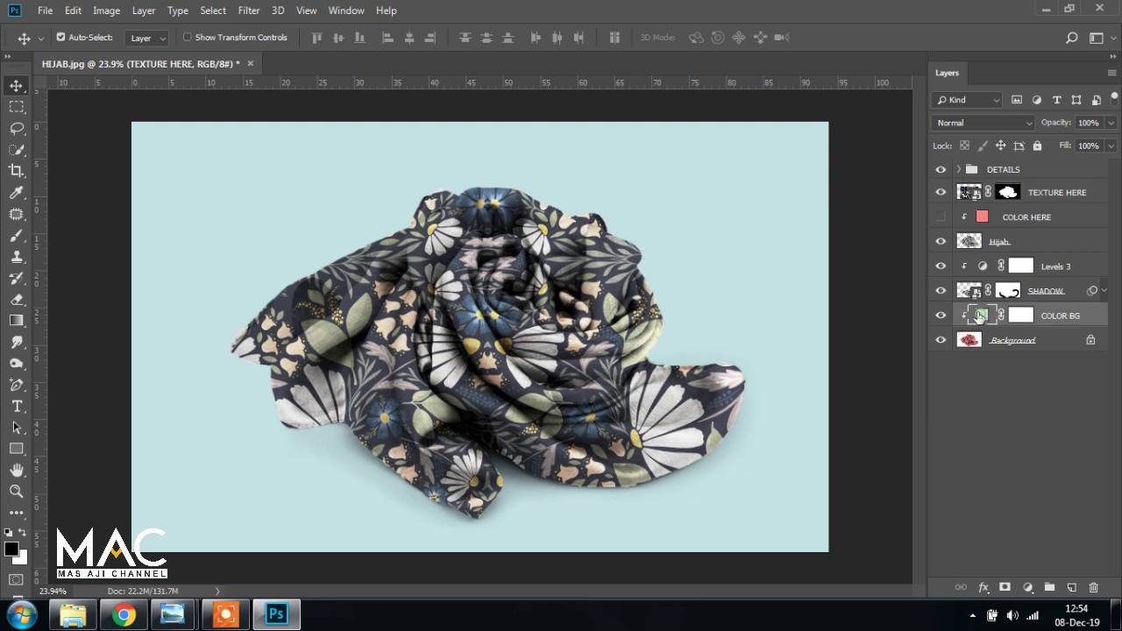
click(322, 331)
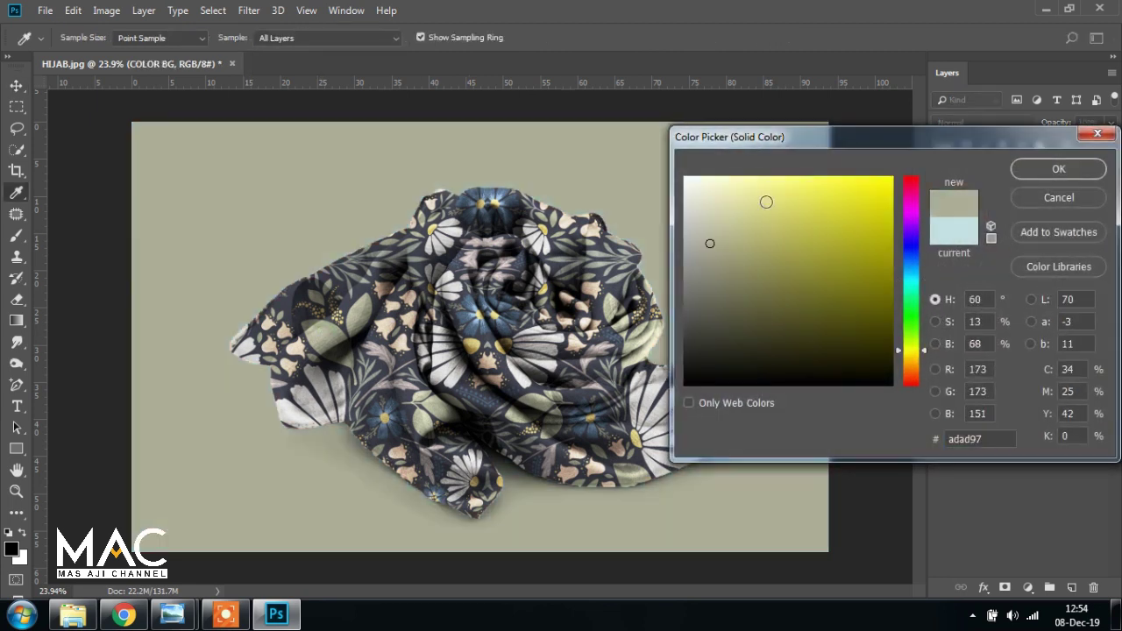
drag(709, 242, 701, 203)
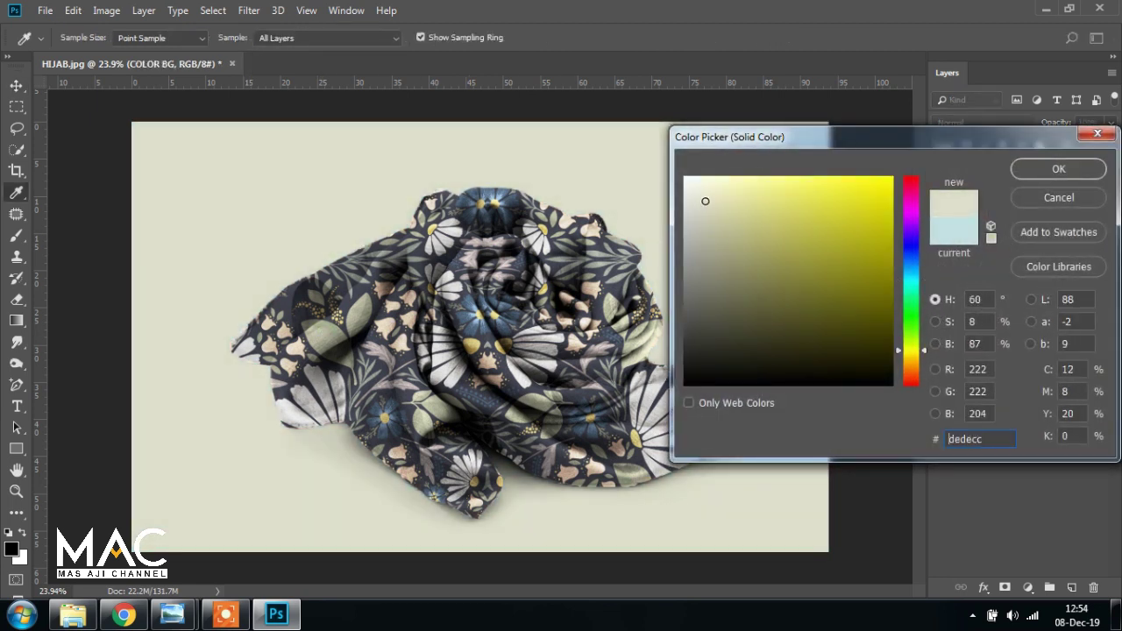
click(1052, 169)
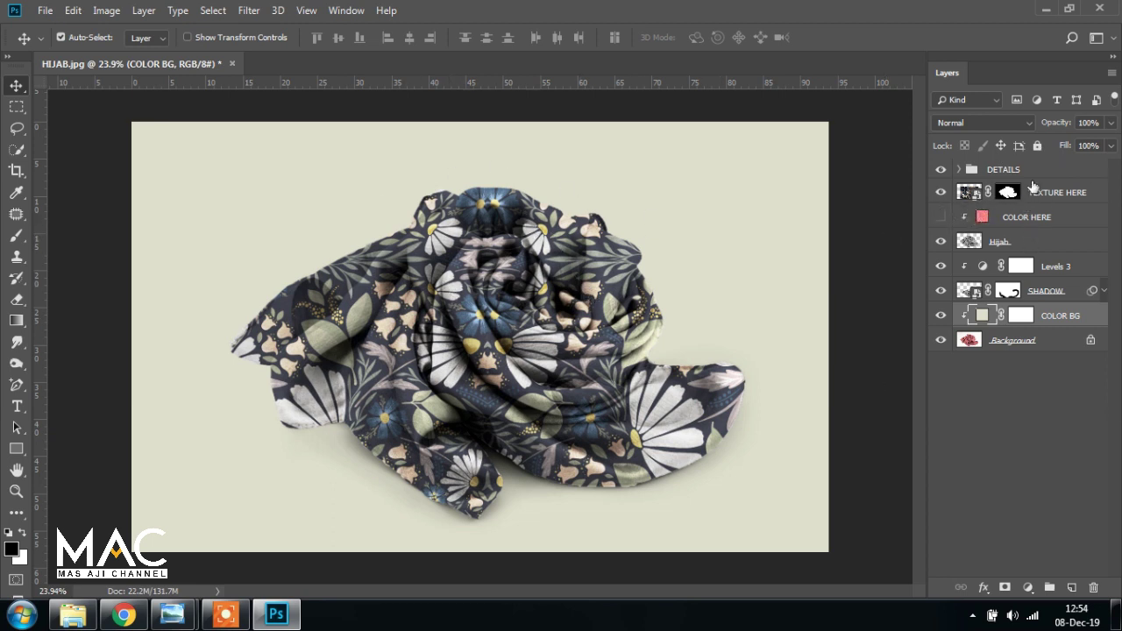
click(1052, 199)
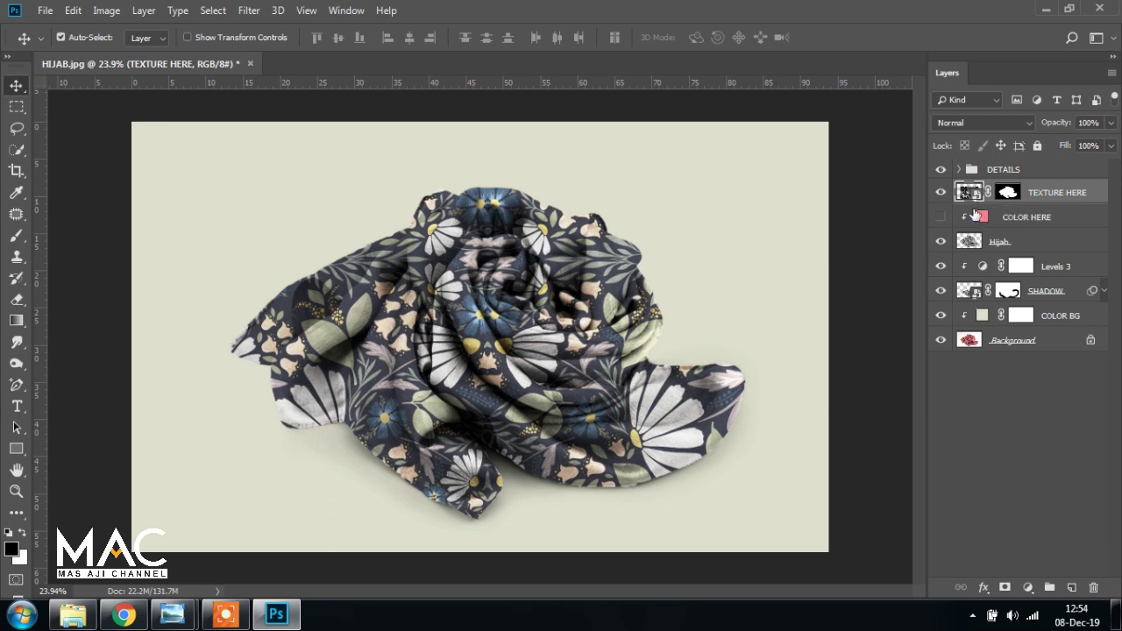
Clip TEXTURE HERE to COLOR HERE and hide the floral texture
right_click(1057, 194)
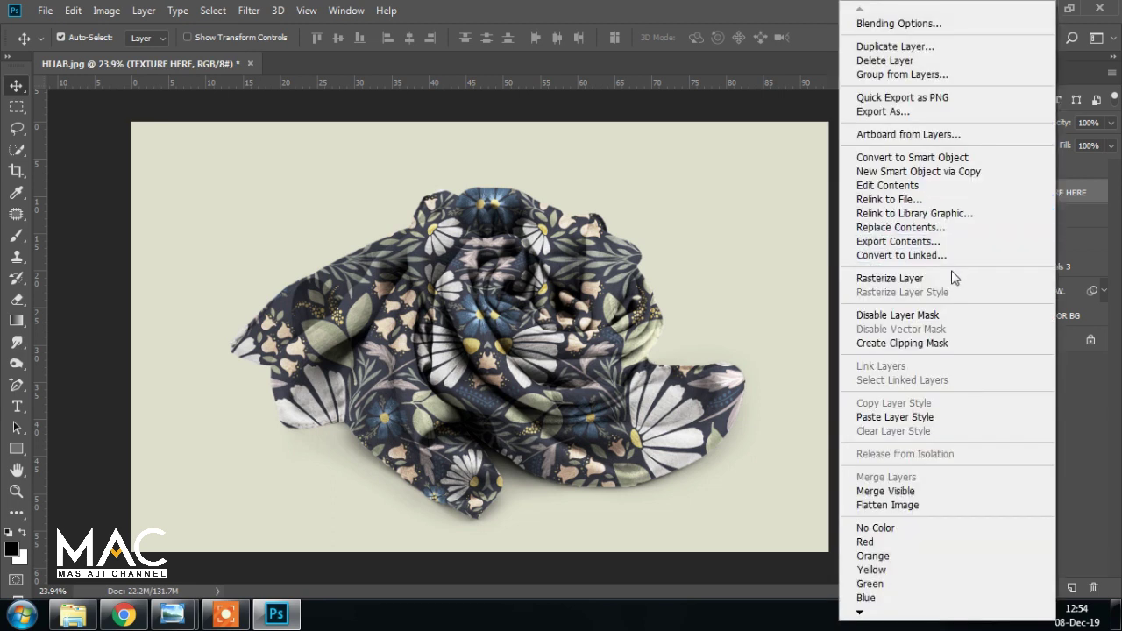
click(912, 344)
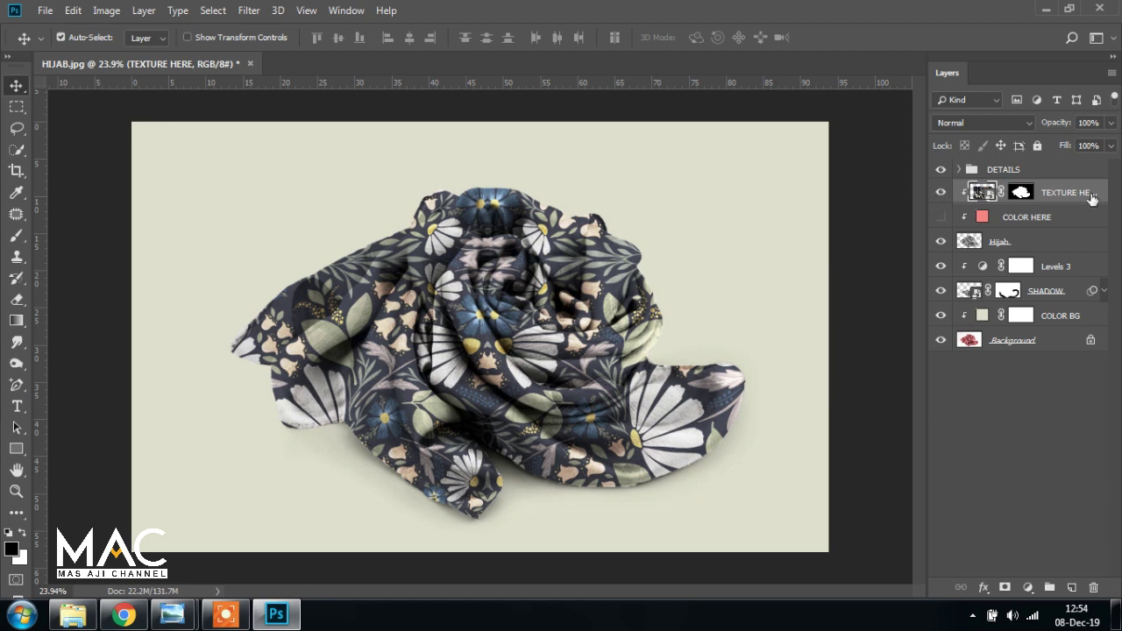
click(942, 192)
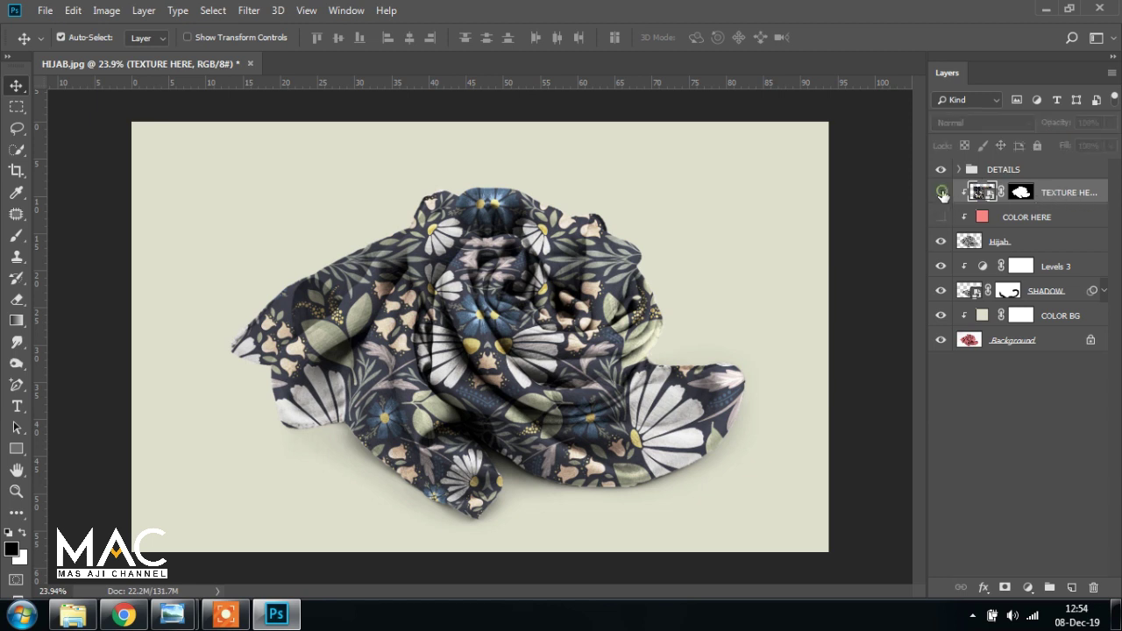
click(942, 193)
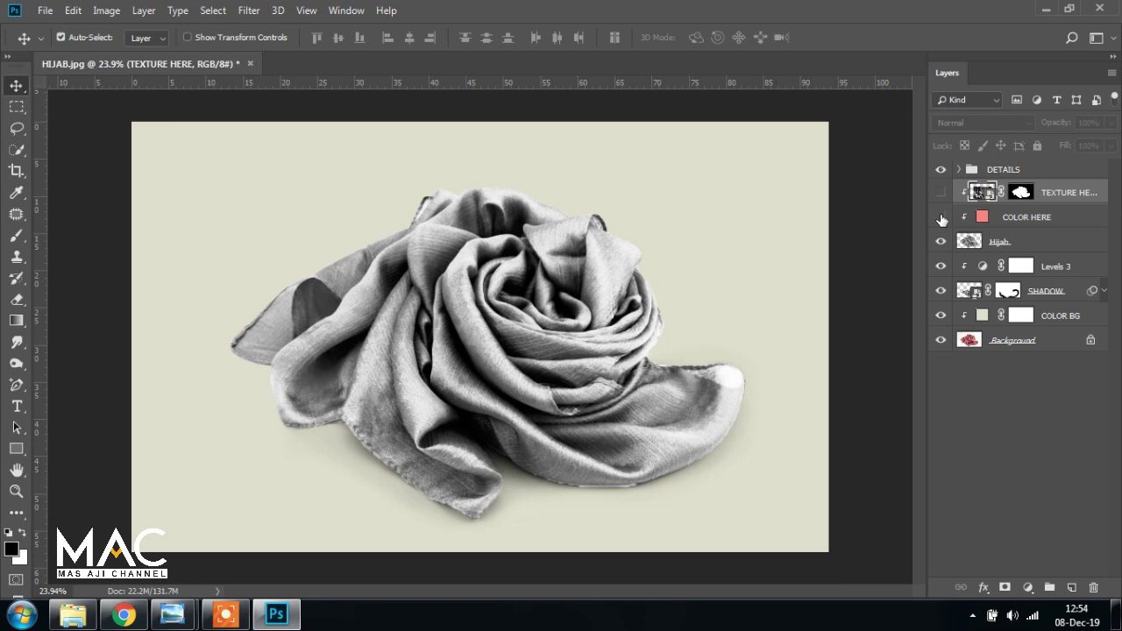
Show COLOR HERE and set the hijab colour to teal #a2ecff
click(1038, 221)
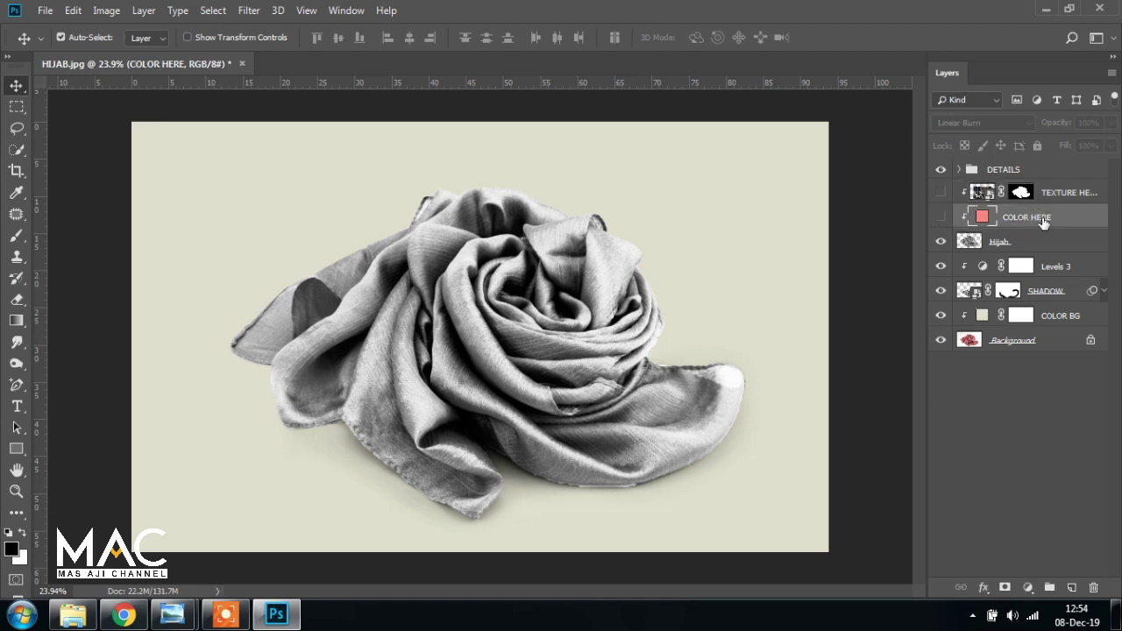
click(942, 218)
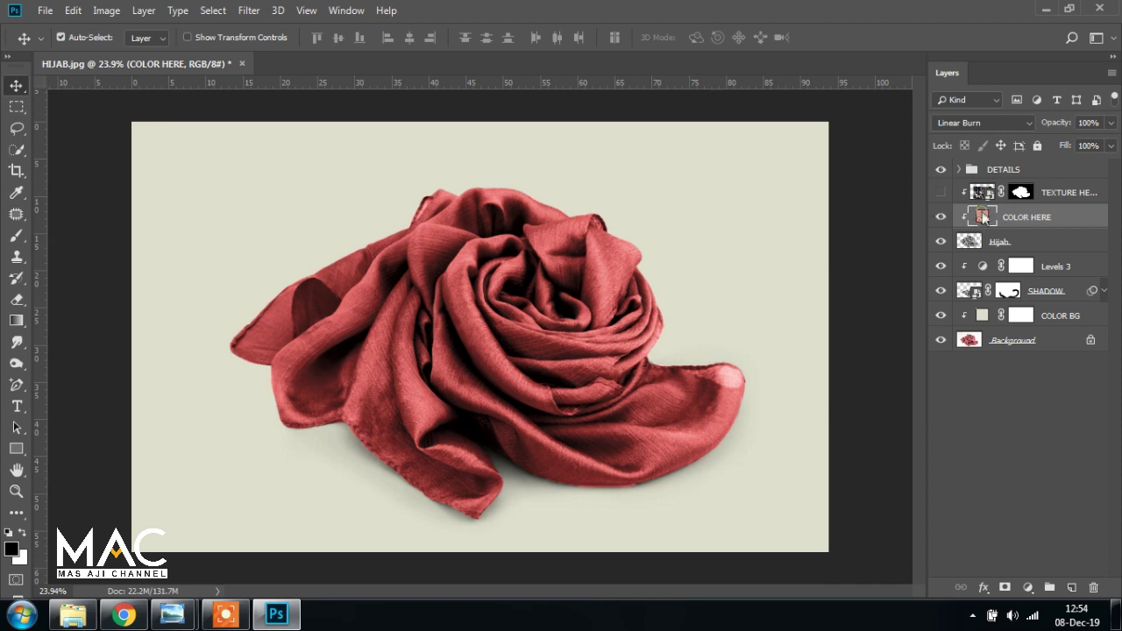
double_click(983, 216)
click(888, 275)
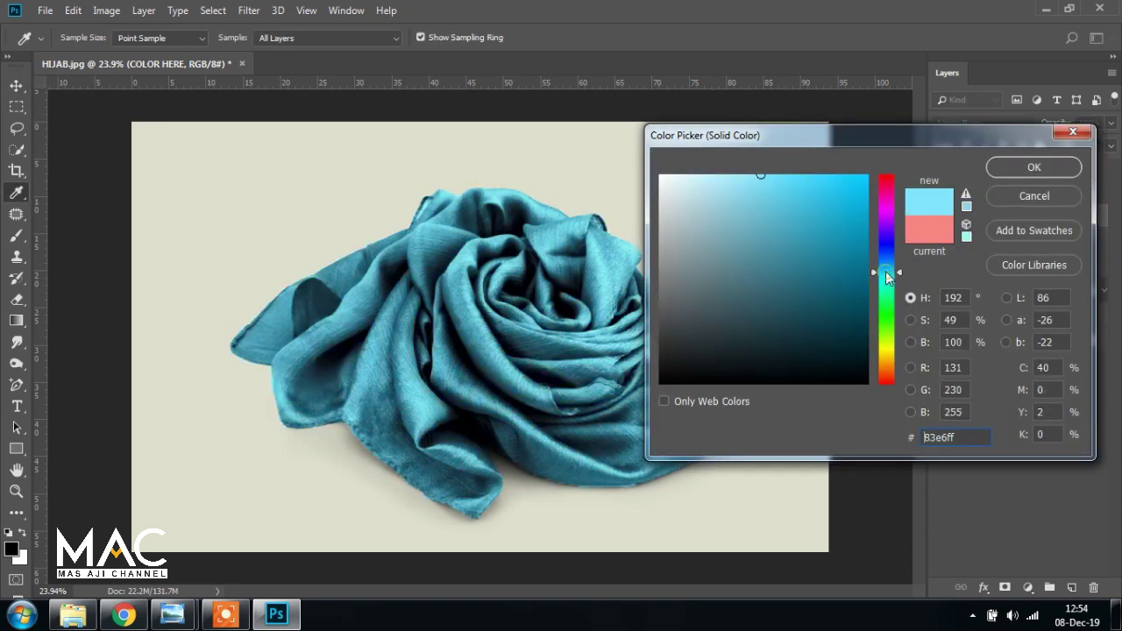
mouse_move(702, 185)
mouse_down()
mouse_move(696, 172)
mouse_move(736, 172)
mouse_up()
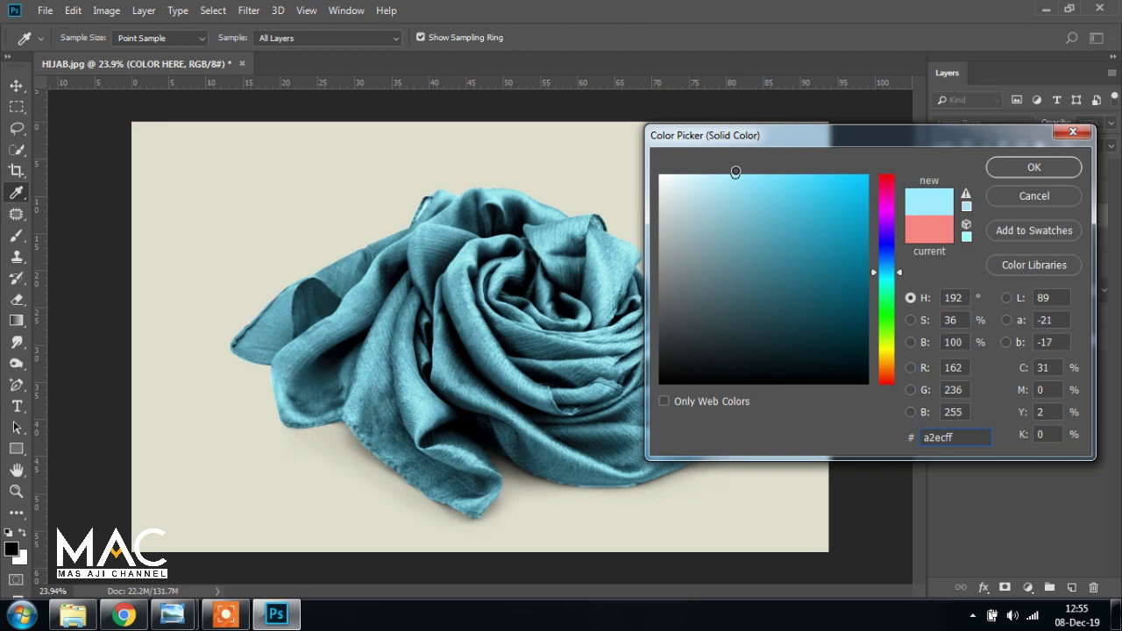
click(1043, 172)
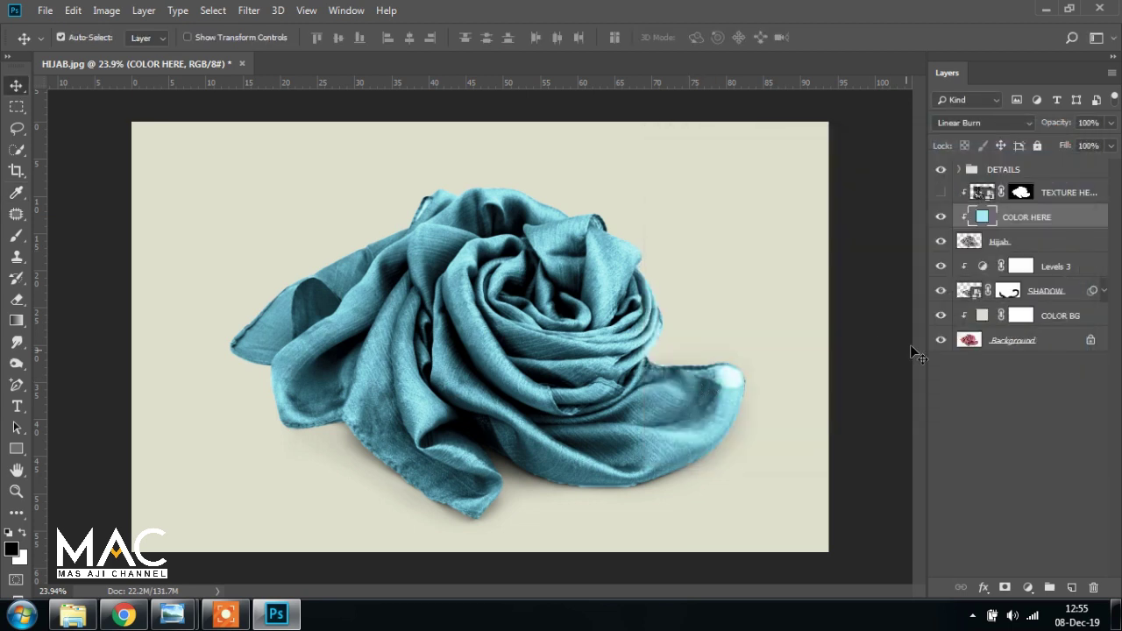
Set the COLOR BG fill to pale cyan #c5eaed
double_click(983, 318)
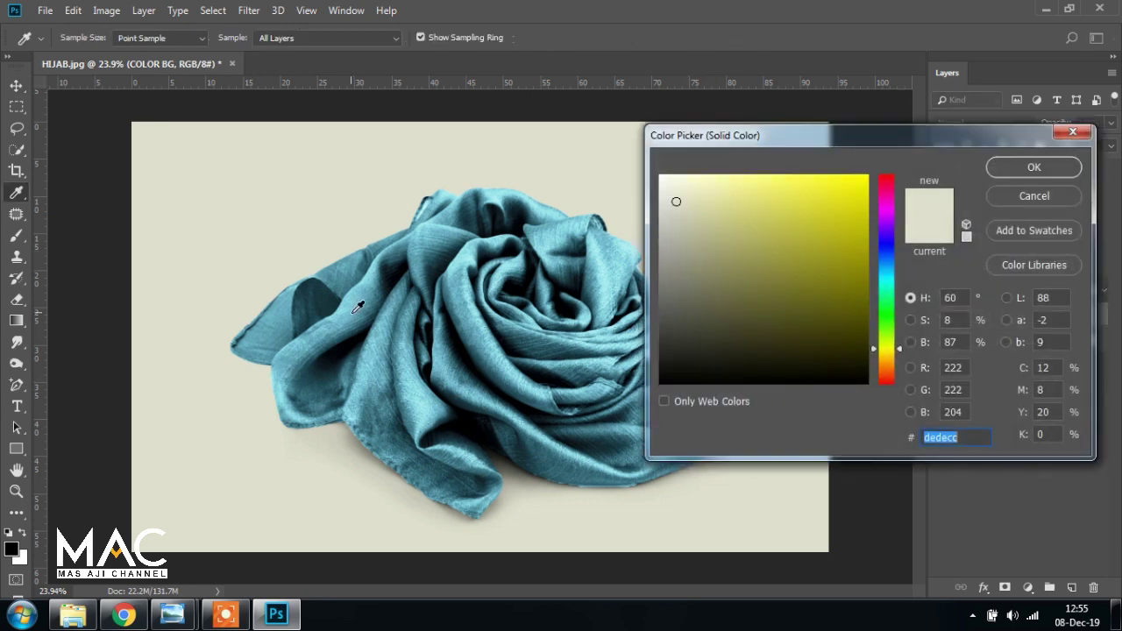
text(92dde3)
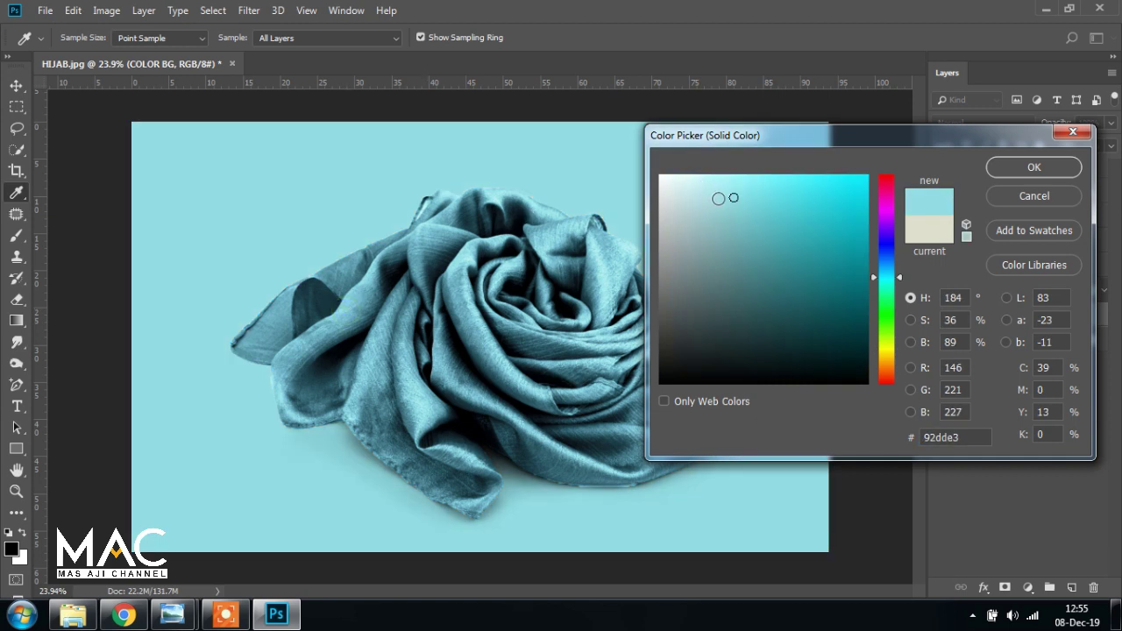
click(706, 174)
drag(707, 174, 694, 189)
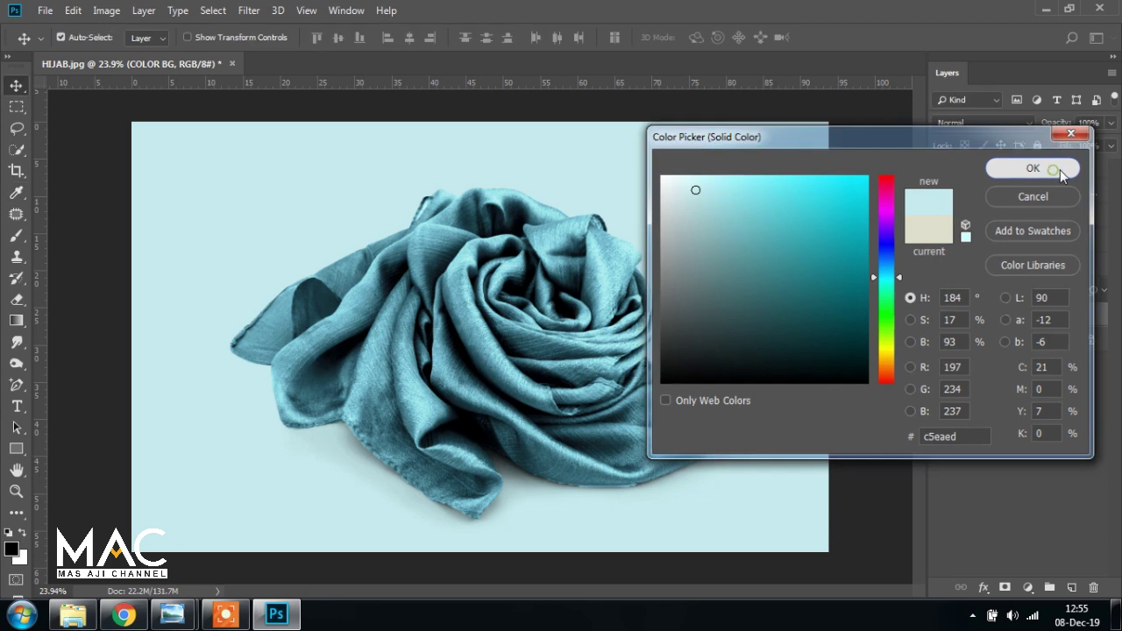
click(1057, 167)
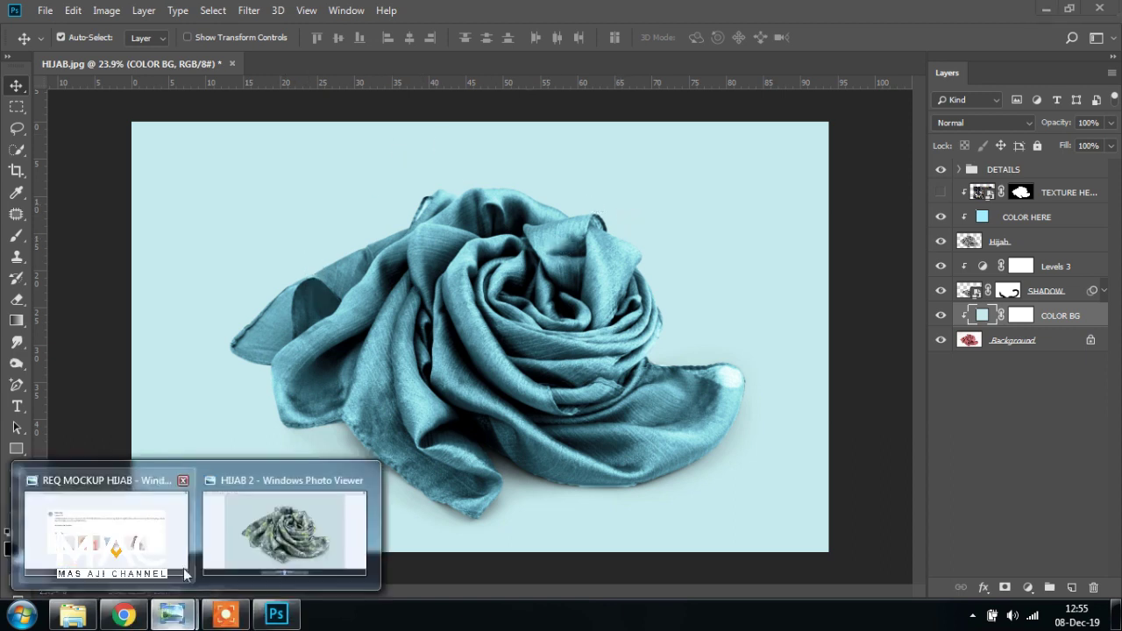
mouse_move(173, 614)
click(116, 558)
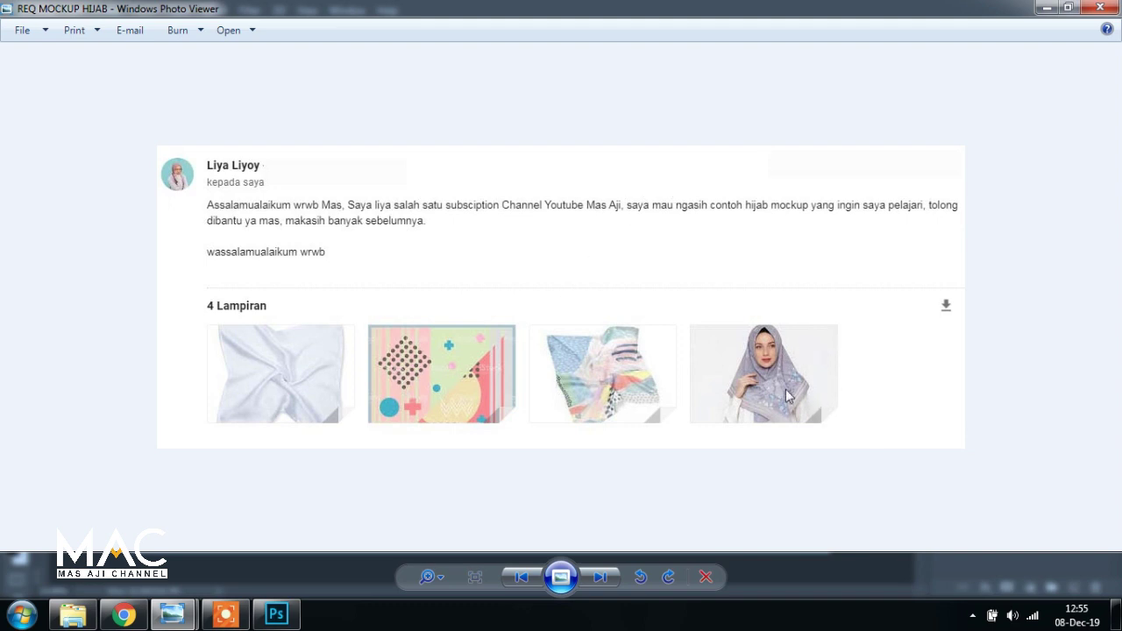
click(294, 615)
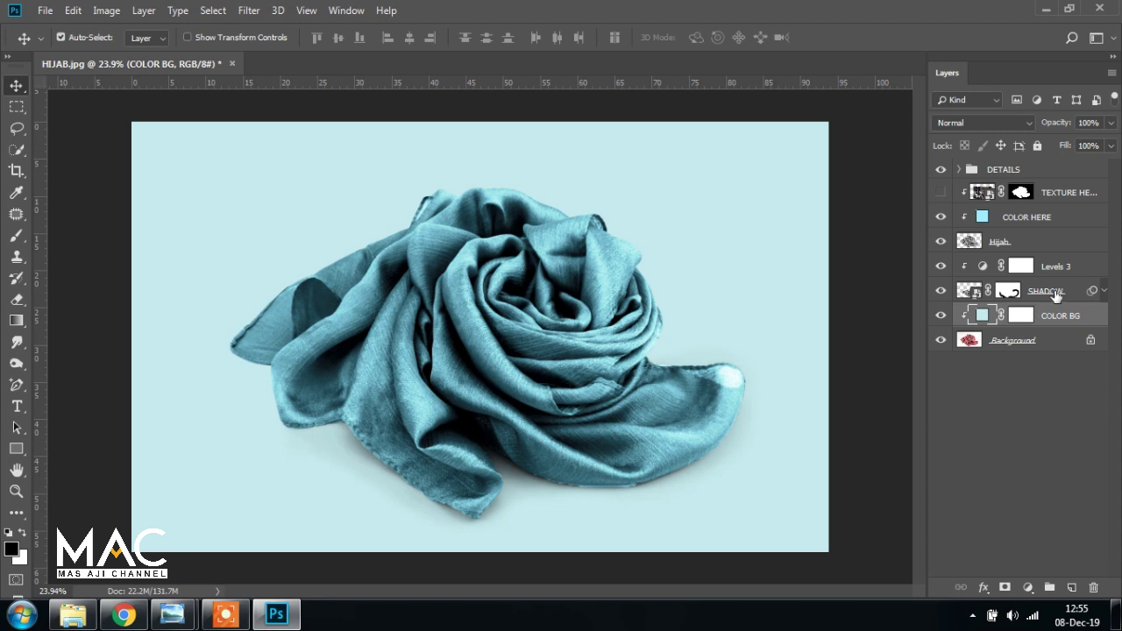
click(173, 616)
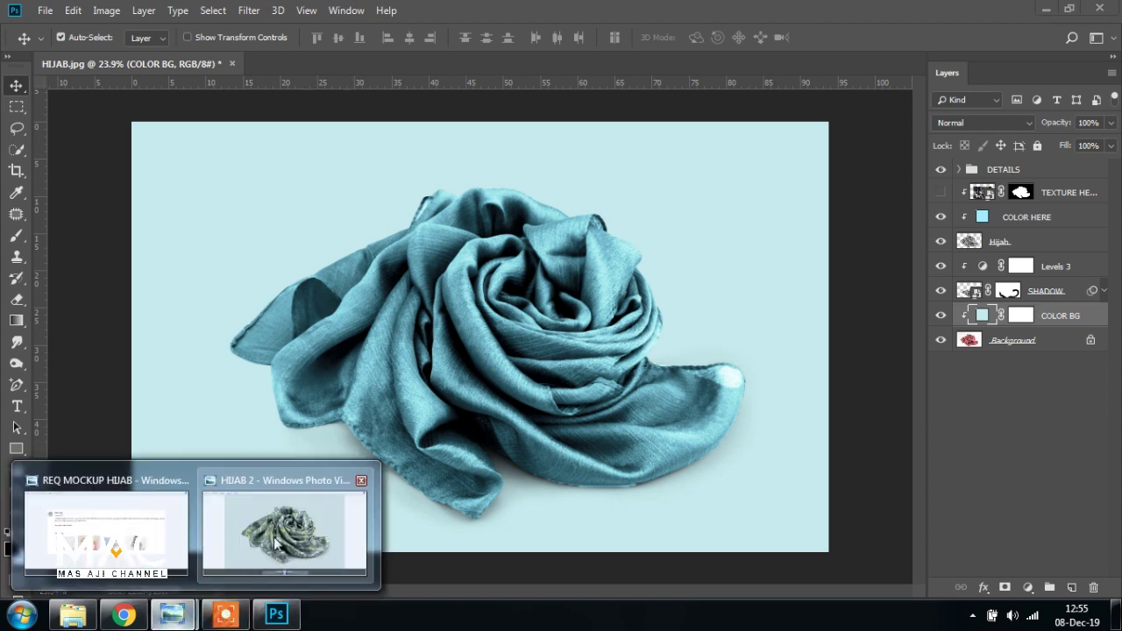
click(137, 509)
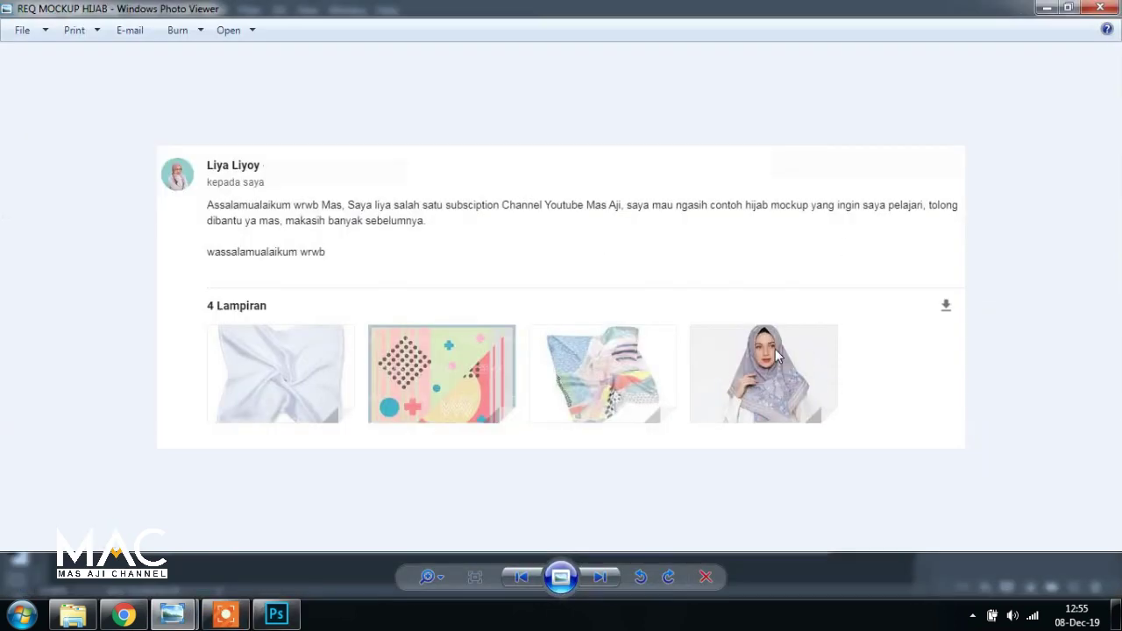
click(277, 614)
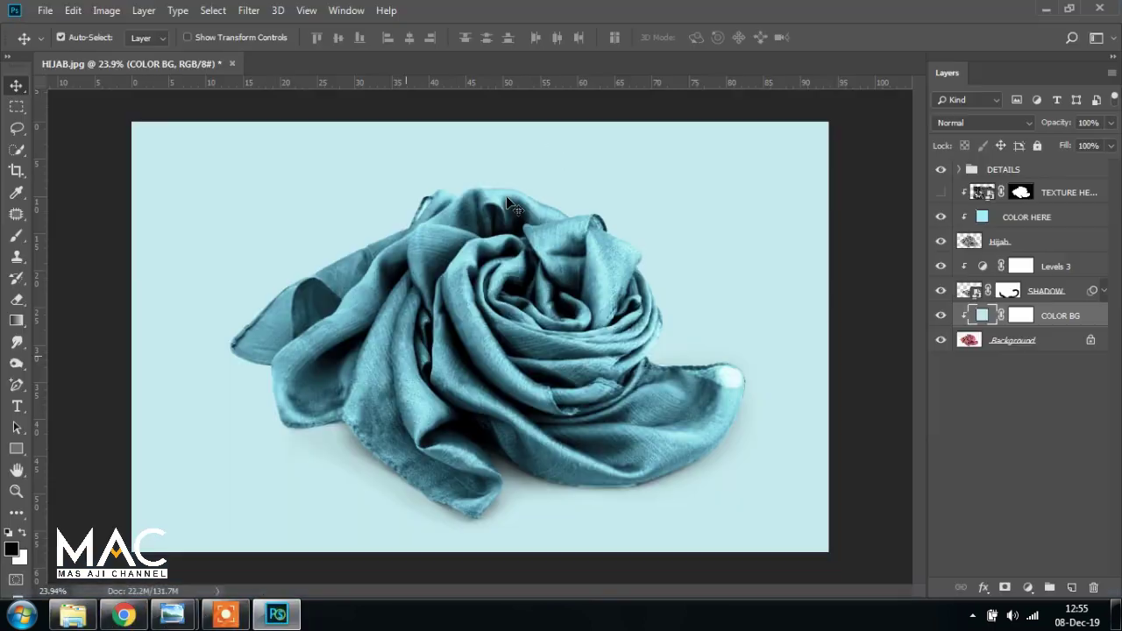